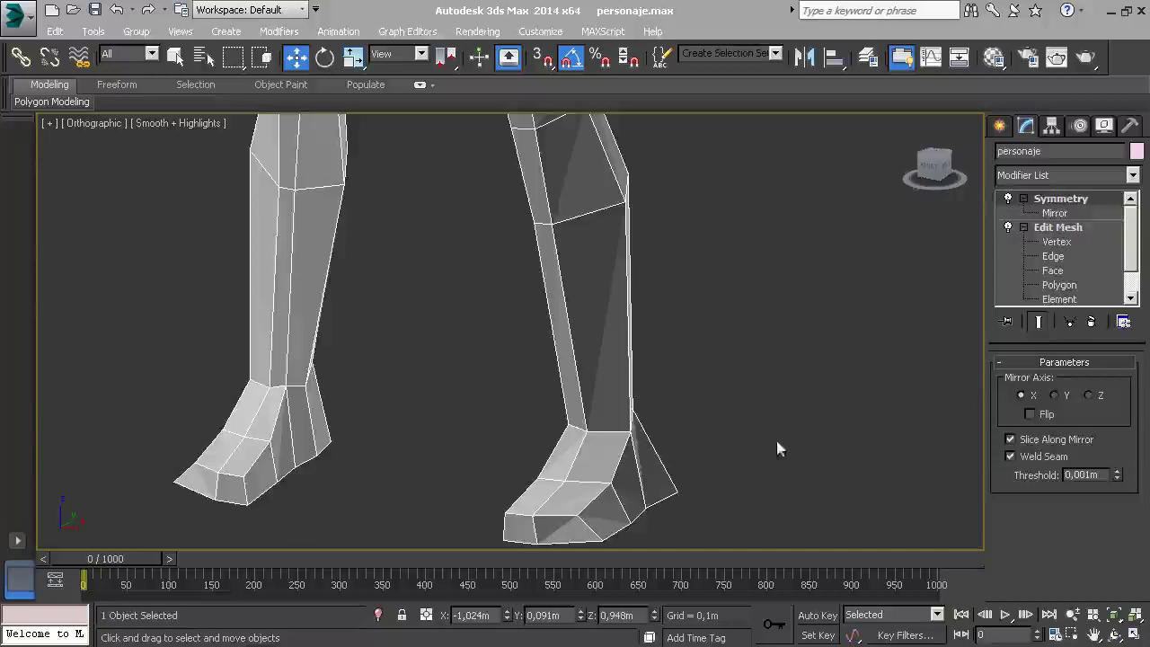
# Orbit and zoom around the character to inspect the legs, torso and hips.
pyautogui.click(763, 391)
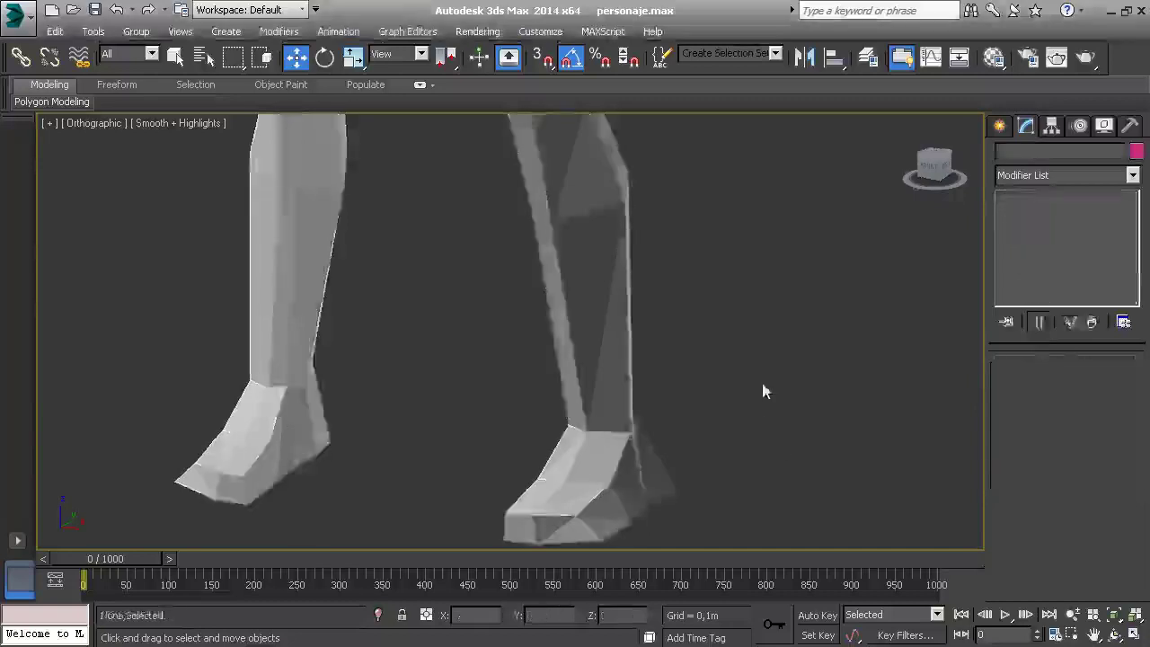
pyautogui.click(633, 370)
pyautogui.moveTo(778, 433)
pyautogui.keyDown('alt'); pyautogui.mouseDown(button='middle')
pyautogui.moveTo(792, 401)
pyautogui.moveTo(732, 382)
pyautogui.moveTo(675, 398)
pyautogui.moveTo(687, 327)
pyautogui.moveTo(657, 326)
pyautogui.moveTo(655, 393)
pyautogui.mouseUp(button='middle'); pyautogui.keyUp('alt')
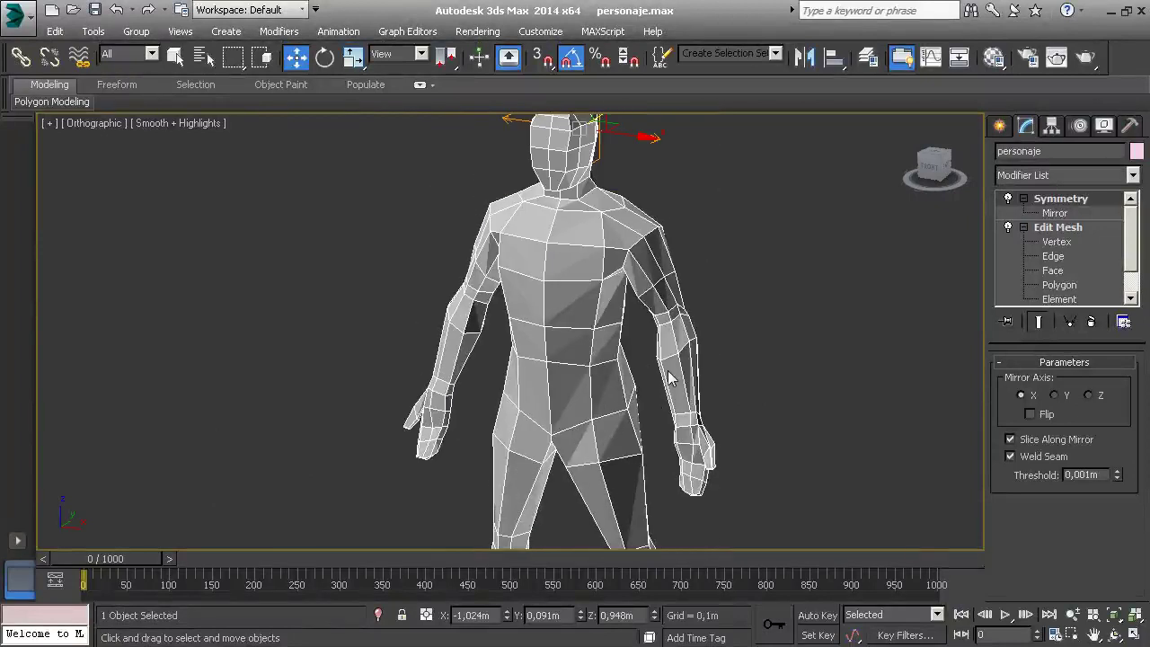
pyautogui.moveTo(699, 383)
pyautogui.keyDown('alt'); pyautogui.mouseDown(button='middle')
pyautogui.moveTo(719, 344)
pyautogui.moveTo(617, 343)
pyautogui.moveTo(589, 308)
pyautogui.moveTo(641, 320)
pyautogui.moveTo(713, 257)
pyautogui.moveTo(683, 306)
pyautogui.mouseUp(button='middle'); pyautogui.keyUp('alt')
pyautogui.scroll(2, 588, 308)
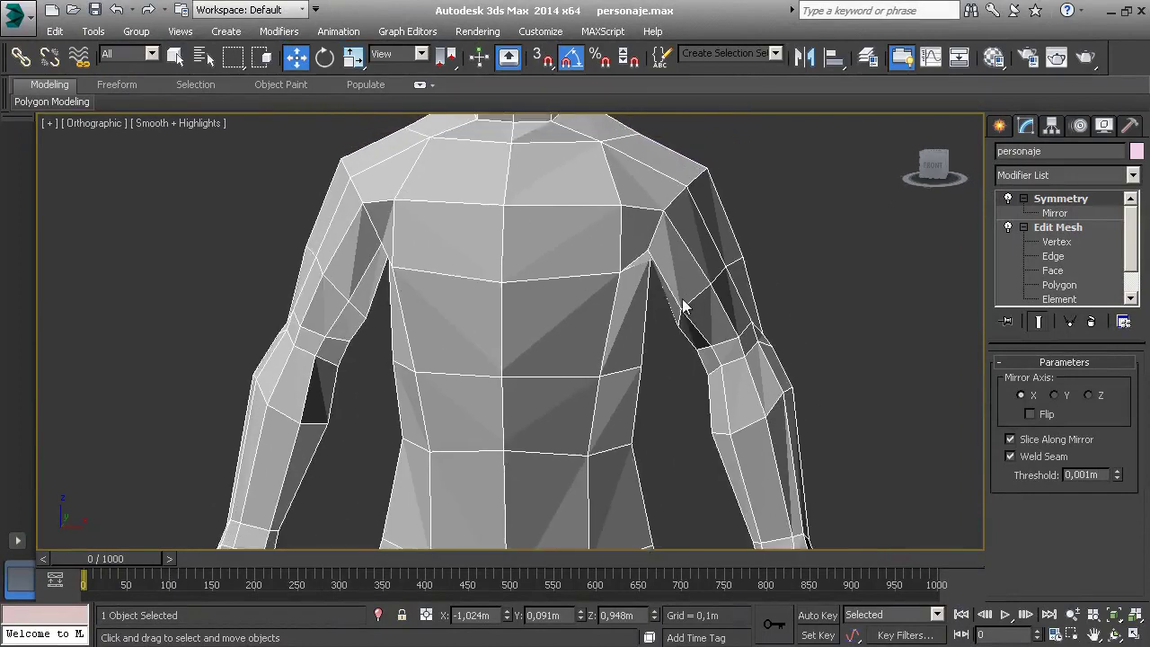
pyautogui.keyDown('alt'); pyautogui.moveTo(766, 266); pyautogui.dragTo(652, 306, button='middle'); pyautogui.keyUp('alt')
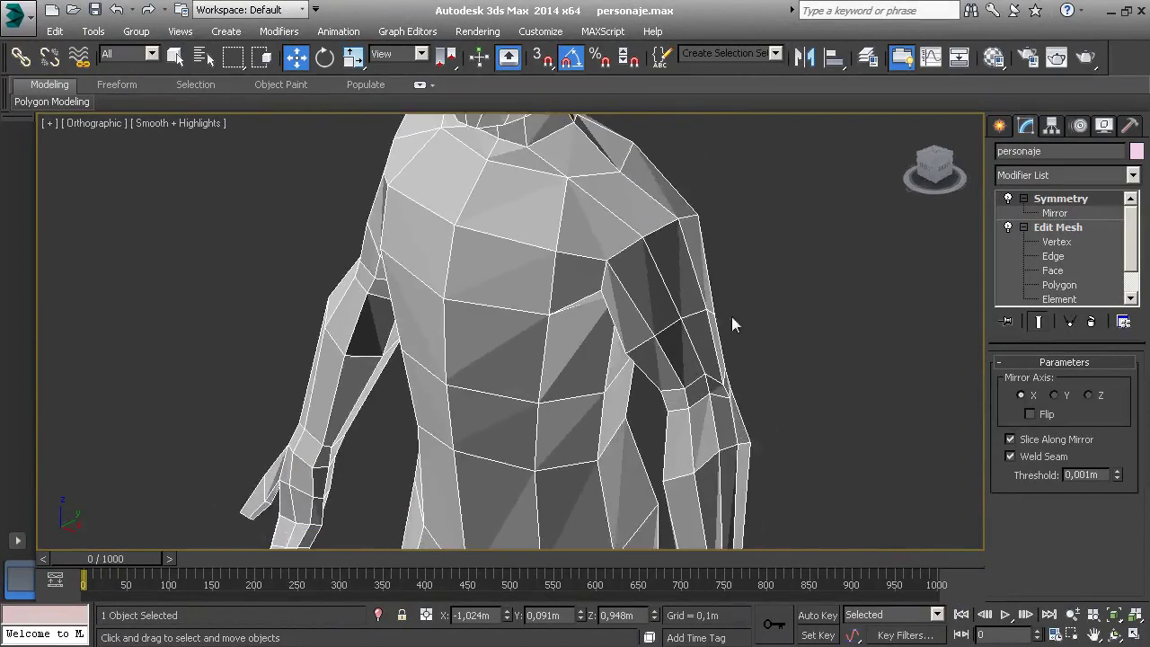
pyautogui.moveTo(656, 367); pyautogui.dragTo(656, 220, button='middle')
pyautogui.scroll(-3, 667, 375)
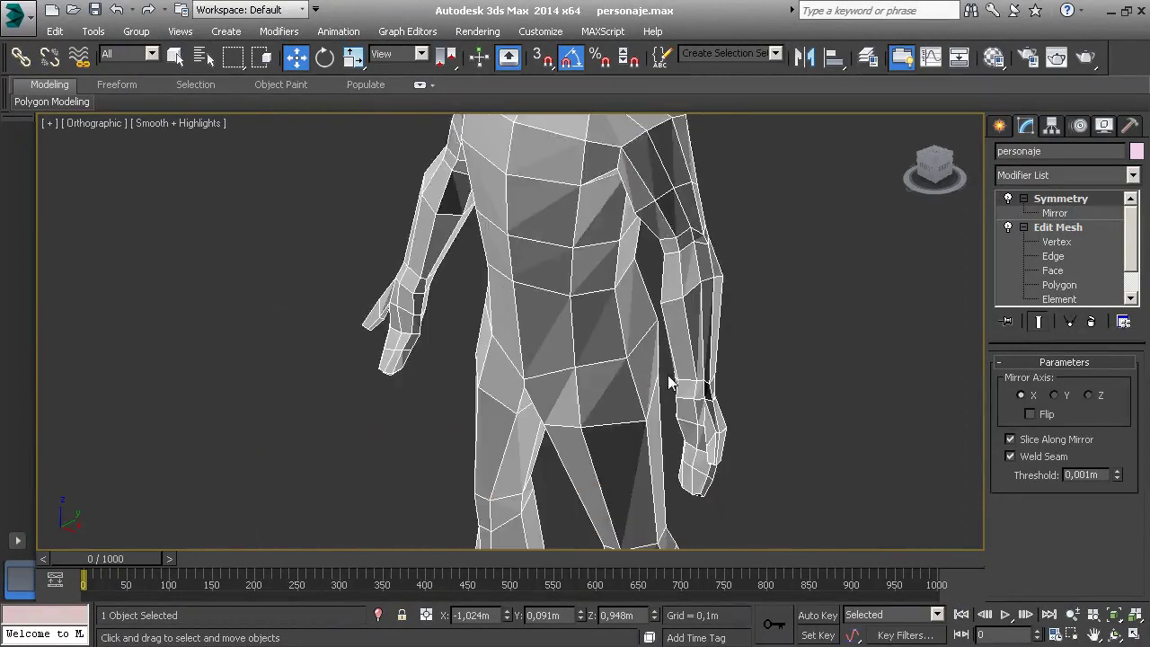
pyautogui.scroll(1, 648, 370)
pyautogui.scroll(3, 647, 292)
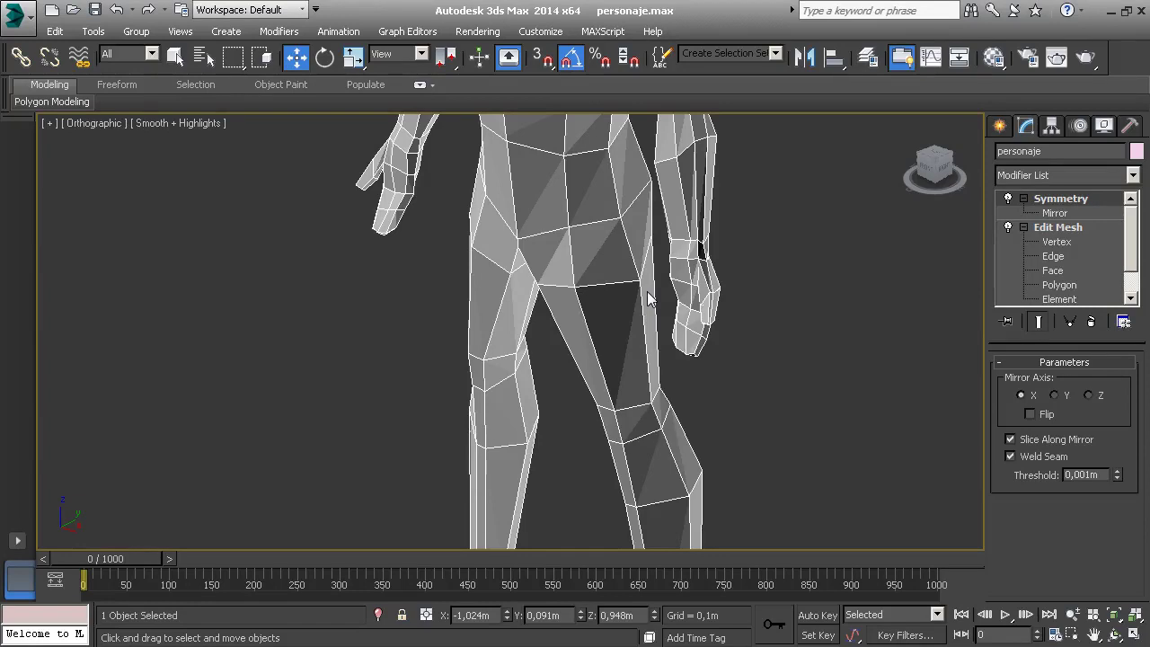
# Add an Edit Poly modifier directly above the Edit Mesh layer in the stack.
pyautogui.click(1023, 227)
pyautogui.click(1053, 227)
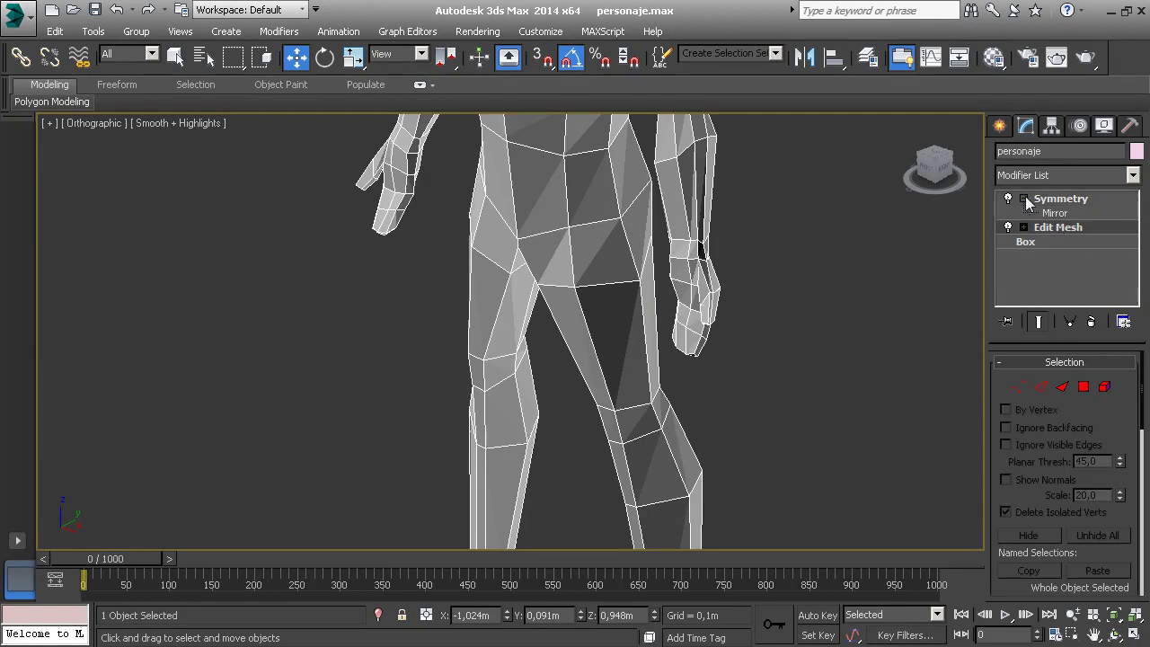
pyautogui.click(1134, 176)
pyautogui.scroll(-1, 1061, 359)
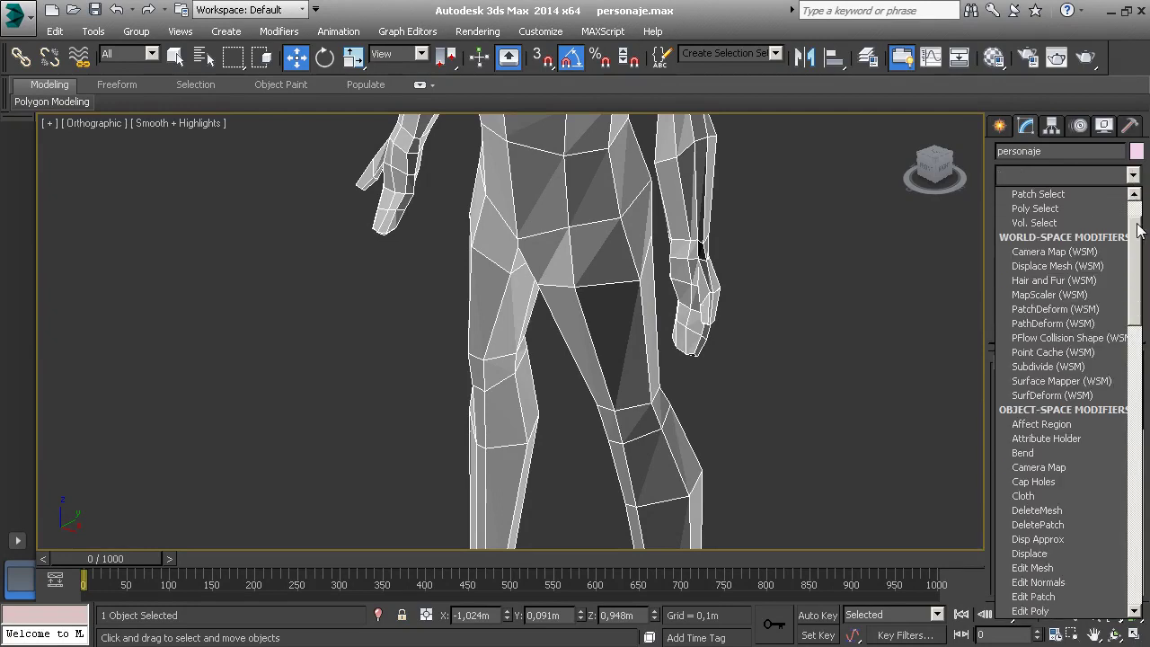
pyautogui.scroll(-2, 1061, 377)
pyautogui.scroll(-1, 1060, 395)
pyautogui.scroll(-2, 1060, 422)
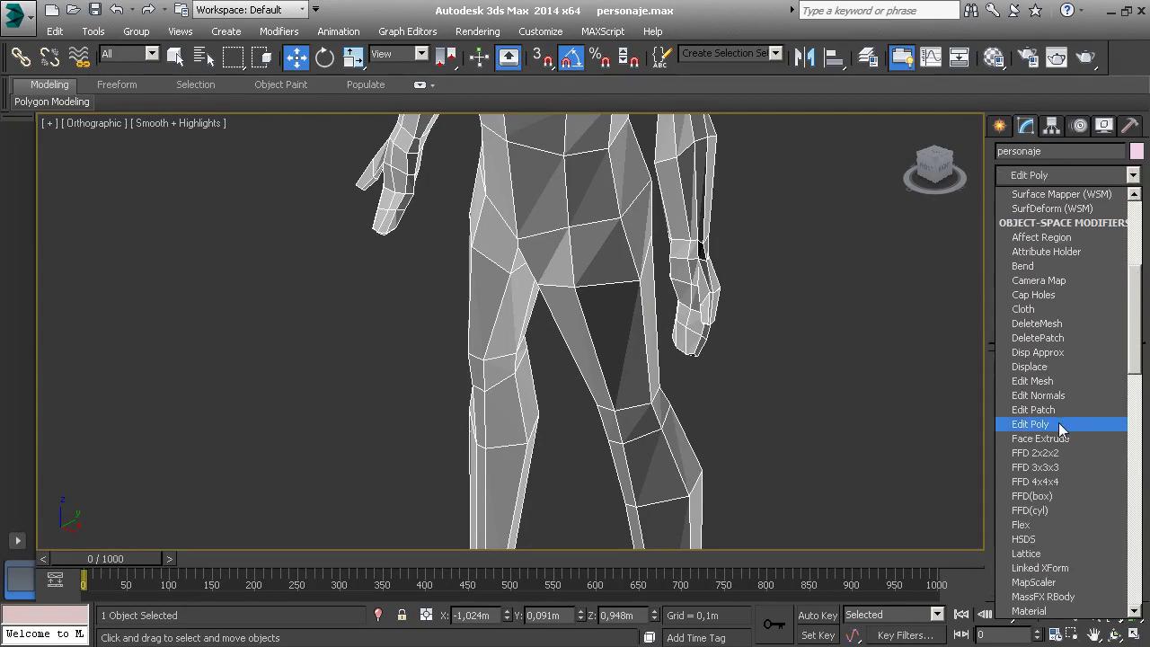
pyautogui.click(1059, 423)
# Recentre a frontal view of the character and expand the Edit Poly sub-object levels.
pyautogui.keyDown('alt'); pyautogui.moveTo(791, 341); pyautogui.dragTo(708, 288, button='middle'); pyautogui.keyUp('alt')
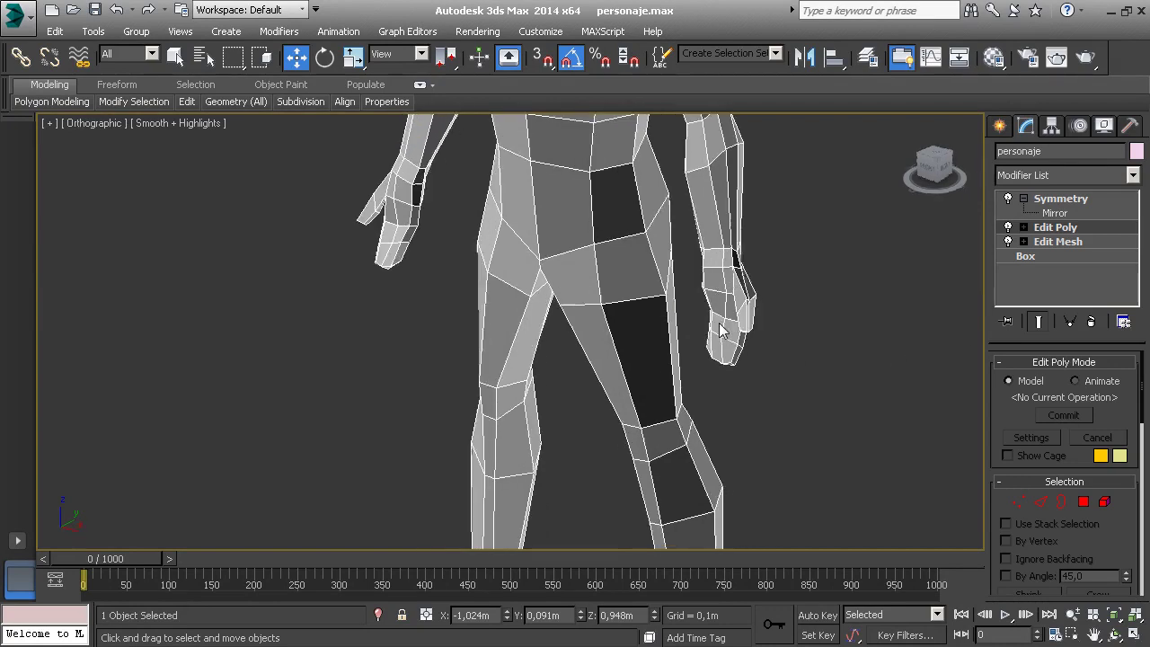
pyautogui.scroll(-2, 708, 287)
pyautogui.scroll(-3, 629, 264)
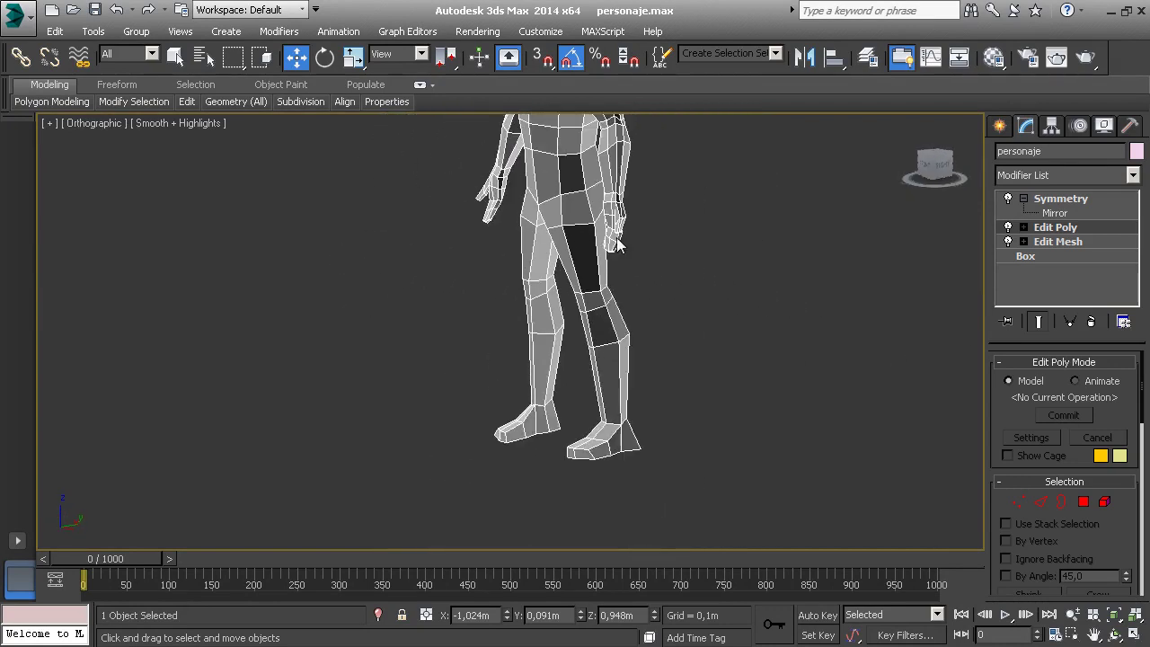
pyautogui.moveTo(616, 237)
pyautogui.keyDown('alt'); pyautogui.mouseDown(button='middle')
pyautogui.moveTo(688, 368)
pyautogui.moveTo(696, 322)
pyautogui.moveTo(455, 328)
pyautogui.moveTo(434, 349)
pyautogui.moveTo(693, 349)
pyautogui.moveTo(677, 344)
pyautogui.mouseUp(button='middle'); pyautogui.keyUp('alt')
pyautogui.keyDown('alt'); pyautogui.moveTo(703, 384); pyautogui.dragTo(986, 283, button='middle'); pyautogui.keyUp('alt')
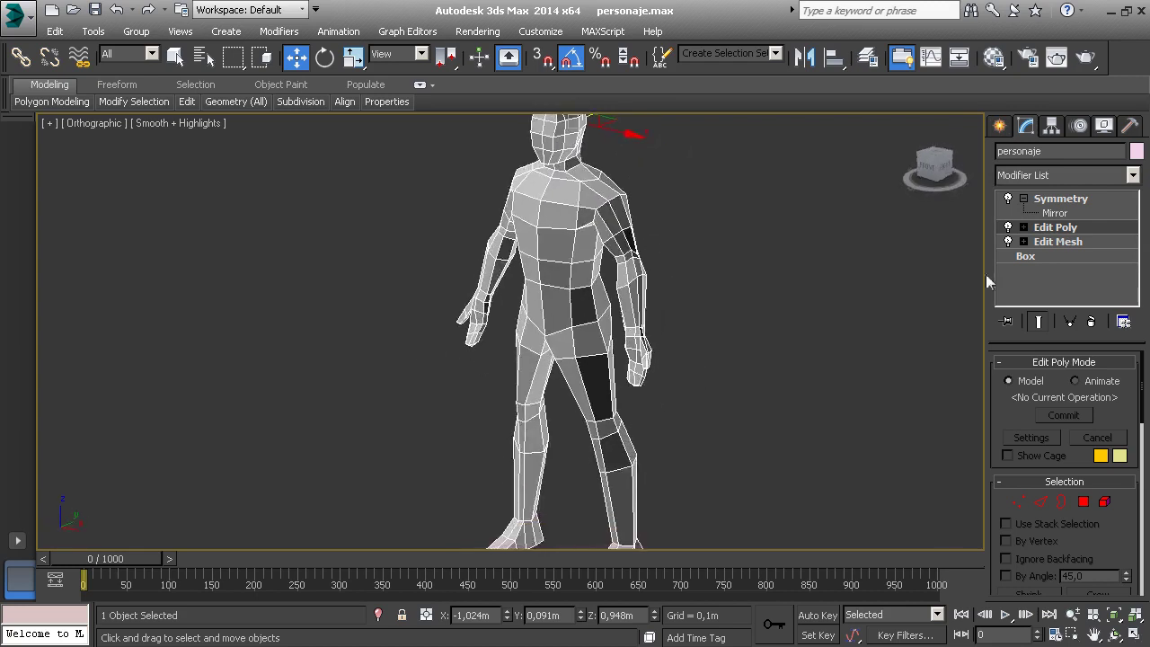
pyautogui.click(1024, 229)
# Make the 03 - Default material slot active in the Material Editor.
pyautogui.click(994, 56)
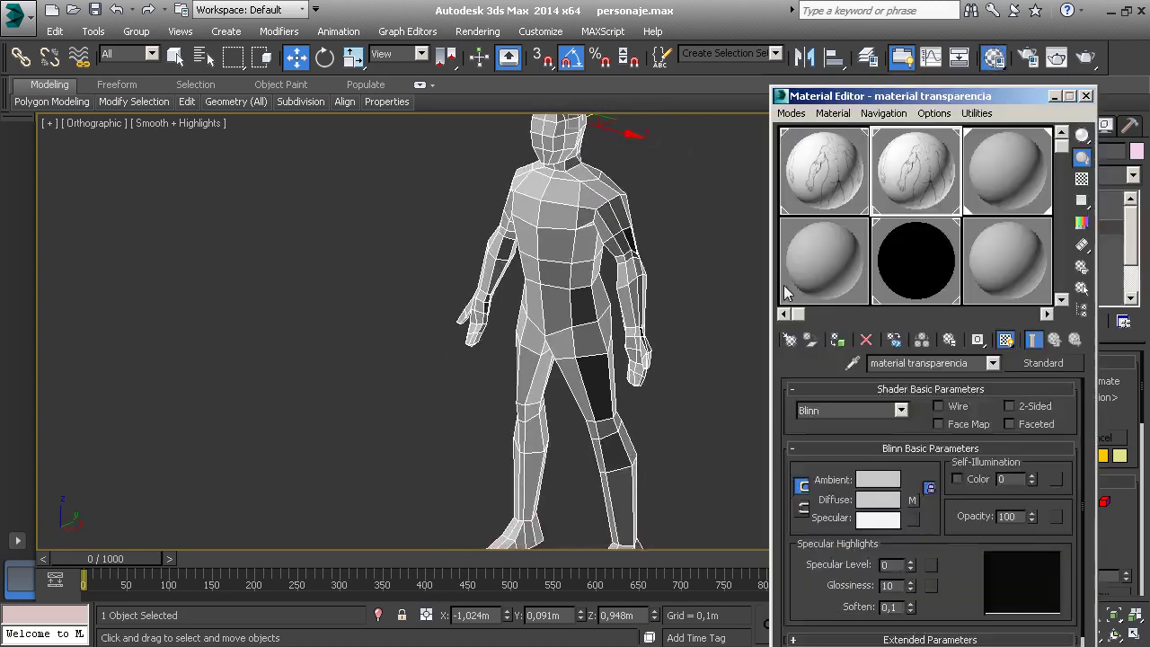
pyautogui.click(1001, 184)
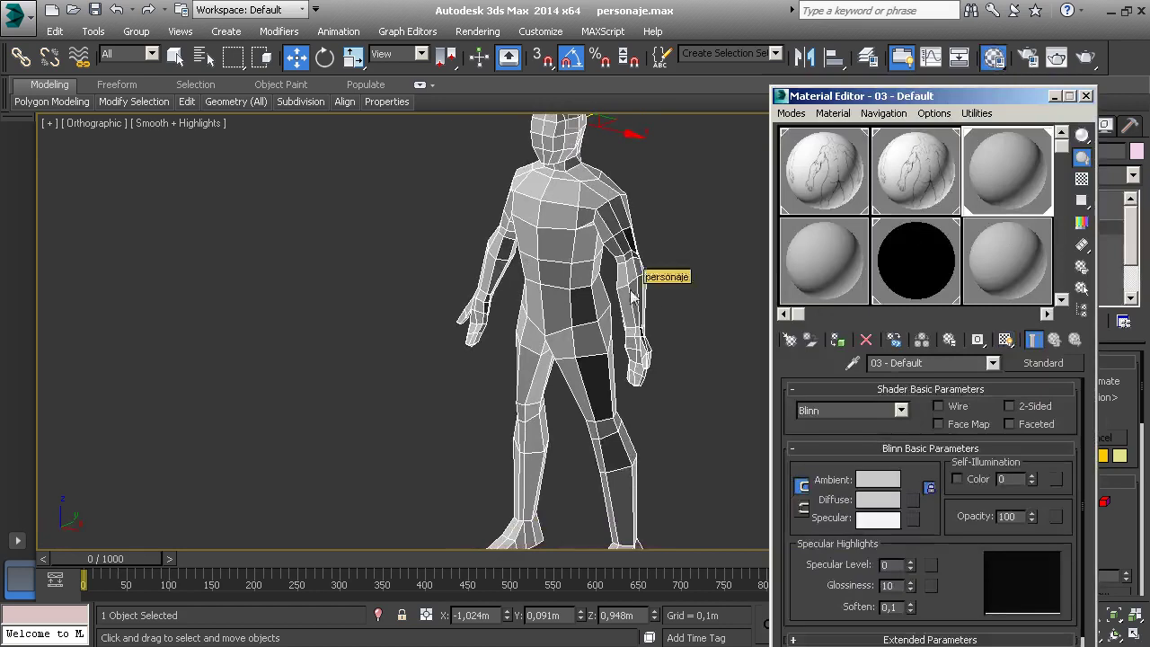
pyautogui.click(1087, 95)
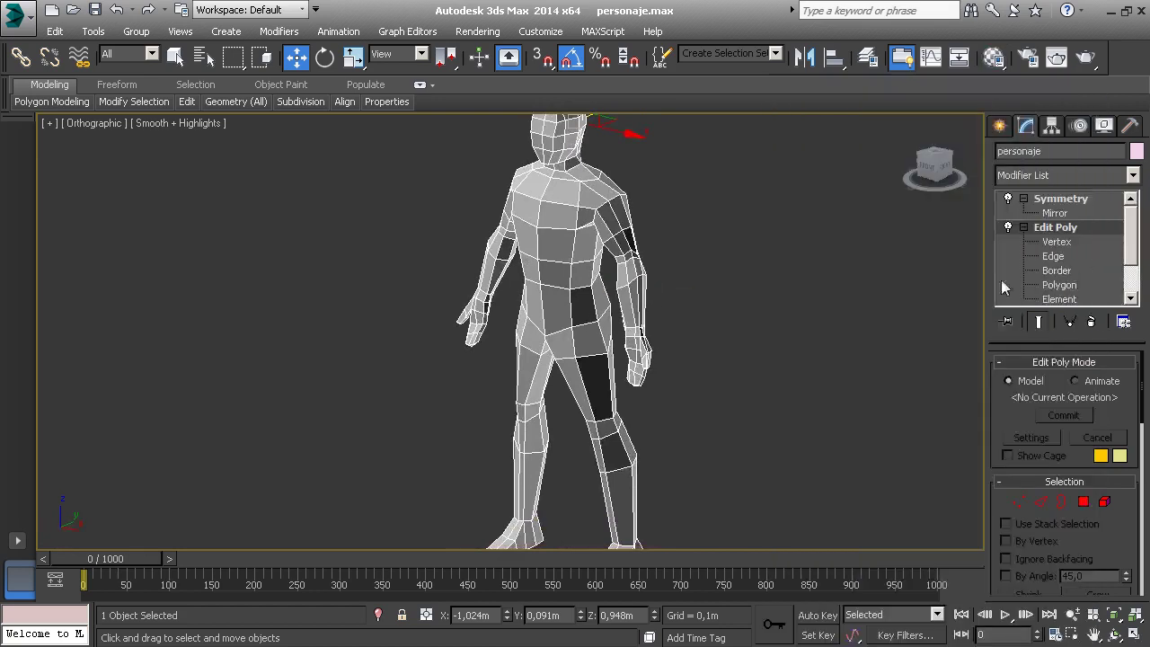
# At Polygon level, try selecting a thigh polygon, then undo the selection.
pyautogui.click(1058, 285)
pyautogui.moveTo(740, 396)
pyautogui.keyDown('alt'); pyautogui.mouseDown(button='middle')
pyautogui.moveTo(676, 343)
pyautogui.moveTo(680, 393)
pyautogui.moveTo(623, 383)
pyautogui.moveTo(666, 372)
pyautogui.moveTo(606, 244)
pyautogui.mouseUp(button='middle'); pyautogui.keyUp('alt')
pyautogui.click(675, 343)
pyautogui.click(611, 324)
pyautogui.scroll(4, 665, 365)
pyautogui.click(590, 291)
pyautogui.hotkey('ctrl', 'z')
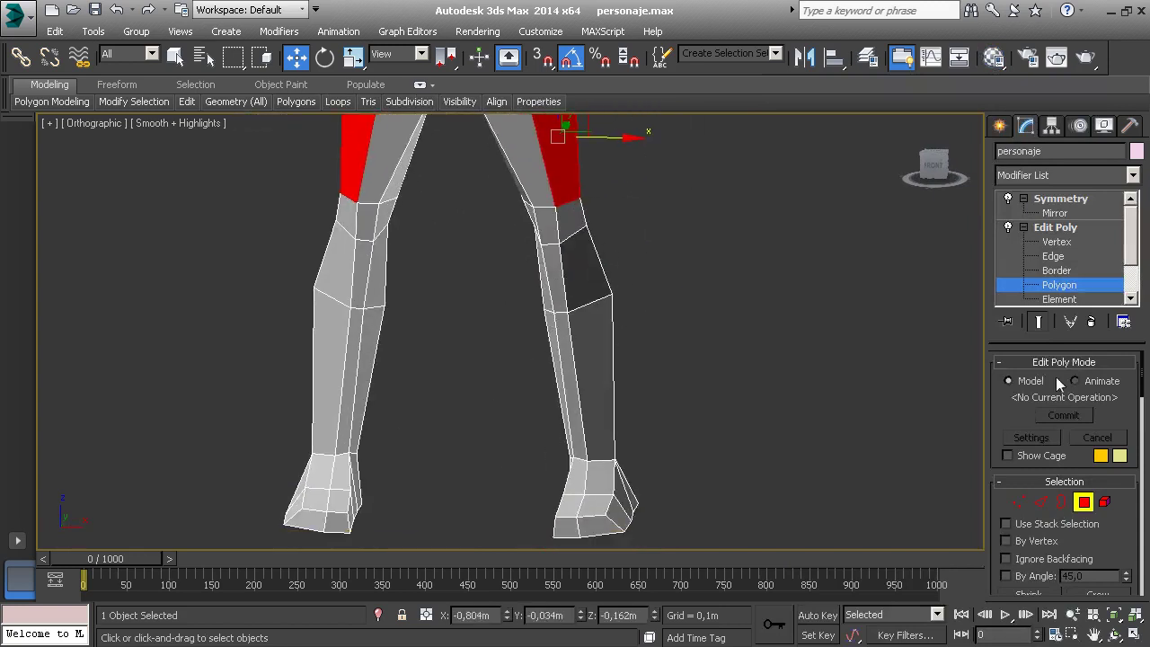
pyautogui.scroll(-3, 1005, 397)
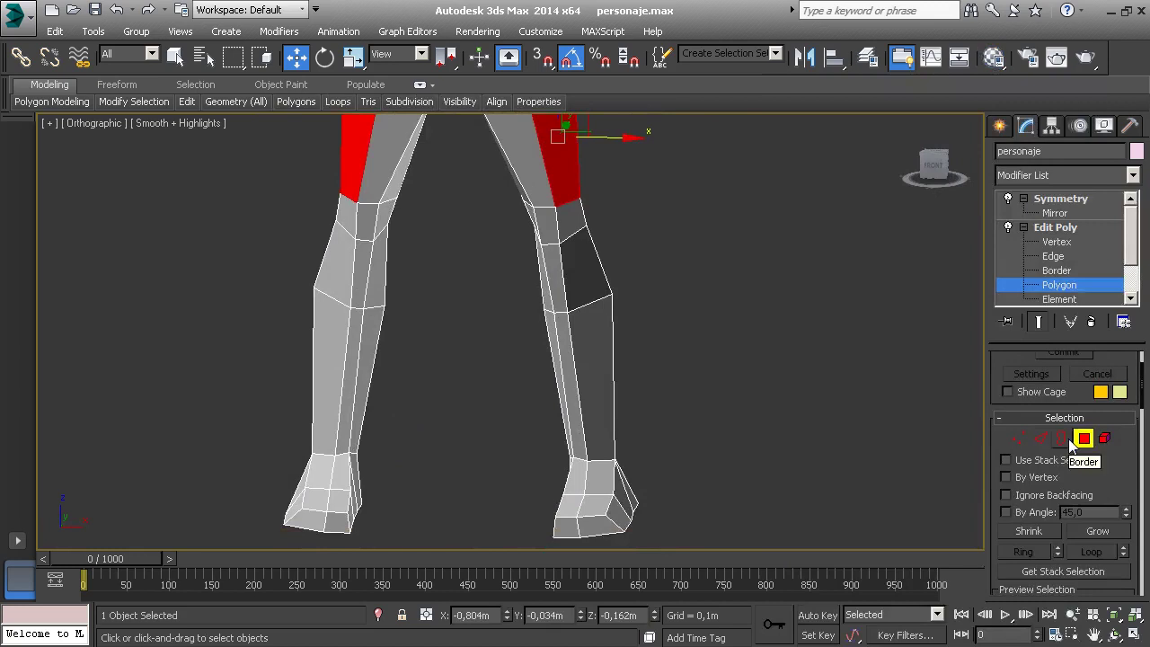
# Select a right-knee vertex, then a knee edge, then clear the selection at Border level.
pyautogui.click(1018, 437)
pyautogui.click(613, 296)
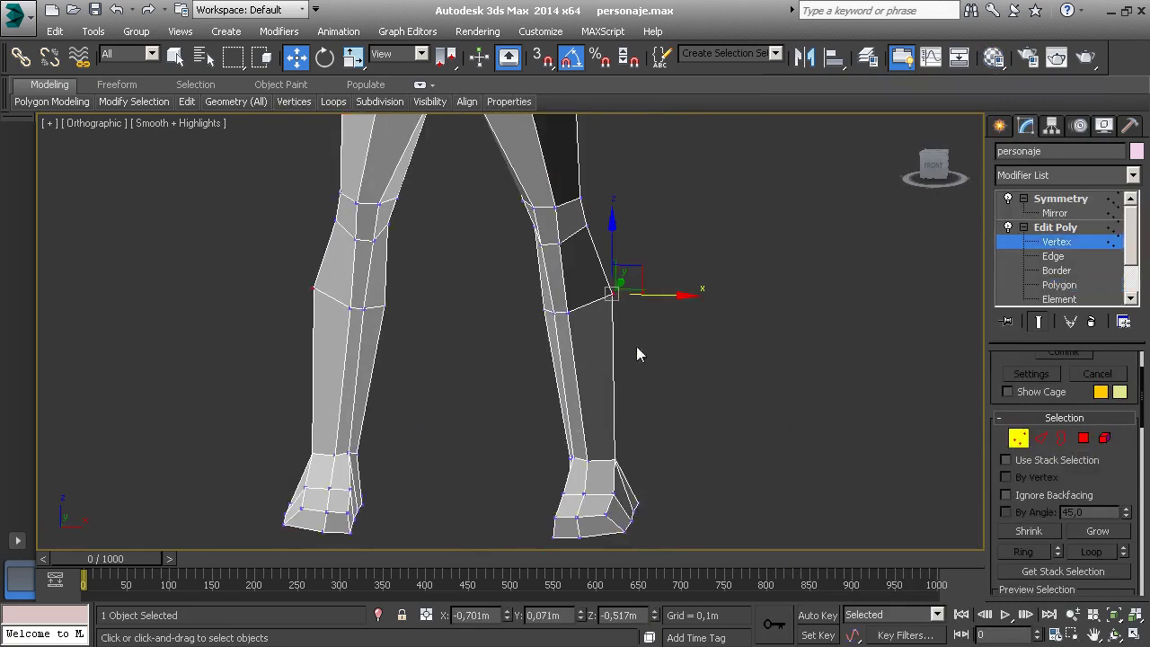
pyautogui.click(1040, 438)
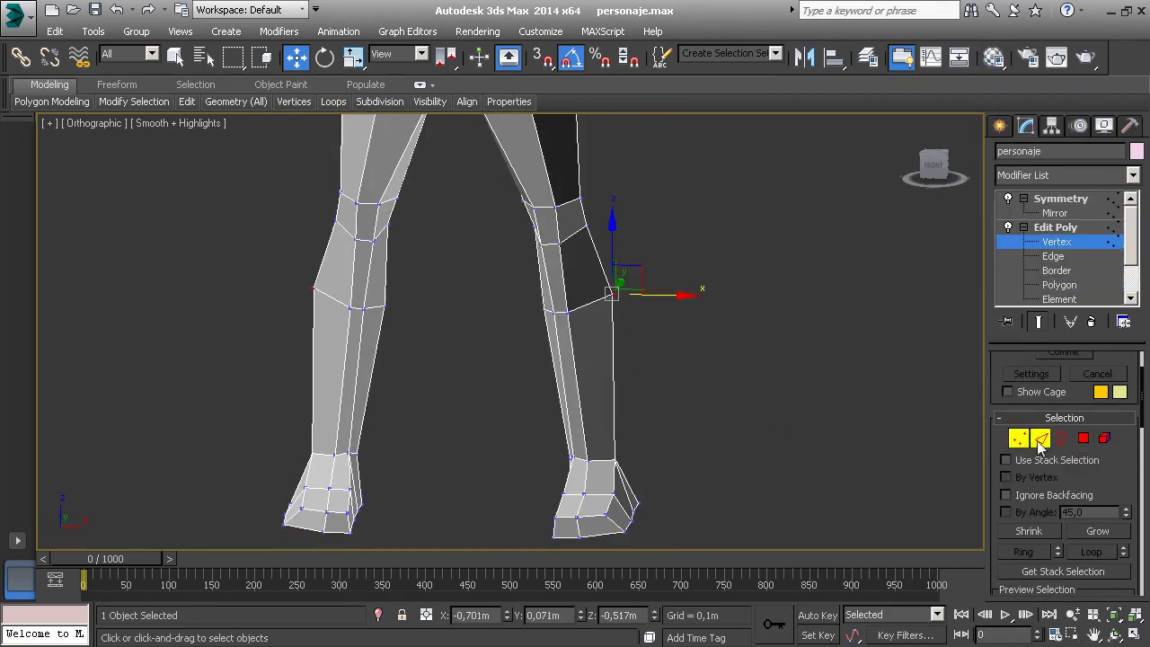
pyautogui.click(593, 305)
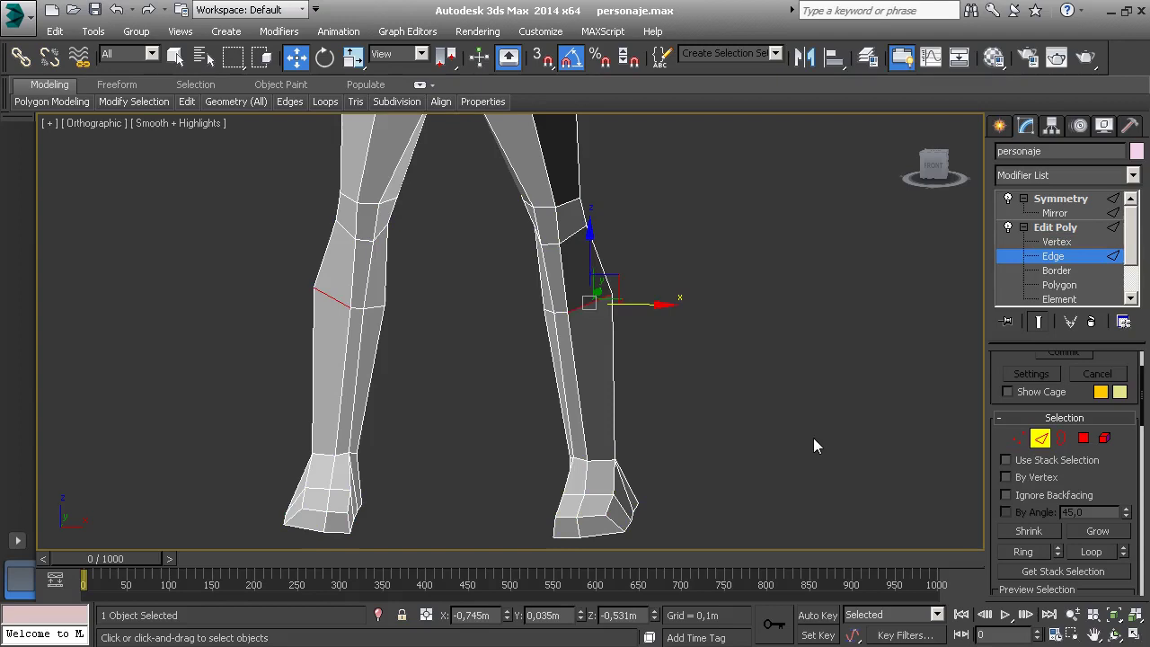
pyautogui.click(1062, 439)
pyautogui.click(602, 308)
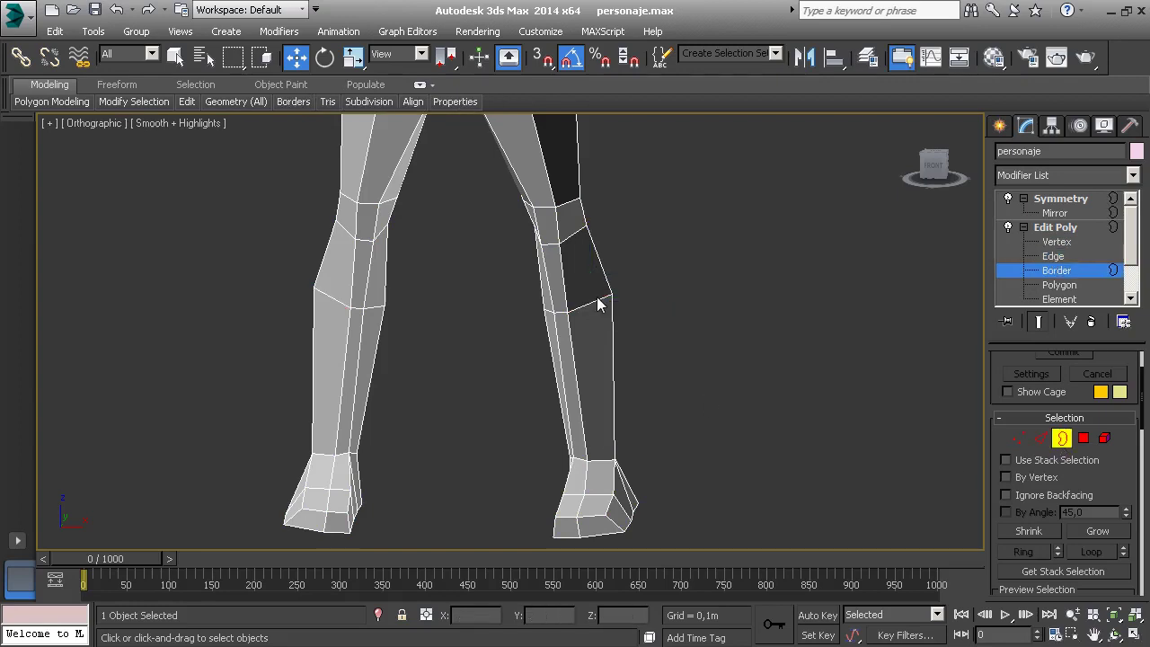
# Look over the torso and legs, then select the knee polygons at Polygon level.
pyautogui.moveTo(568, 318)
pyautogui.keyDown('alt'); pyautogui.mouseDown(button='middle')
pyautogui.moveTo(635, 310)
pyautogui.moveTo(603, 344)
pyautogui.mouseUp(button='middle'); pyautogui.keyUp('alt')
pyautogui.moveTo(573, 421); pyautogui.dragTo(620, 490, button='middle')
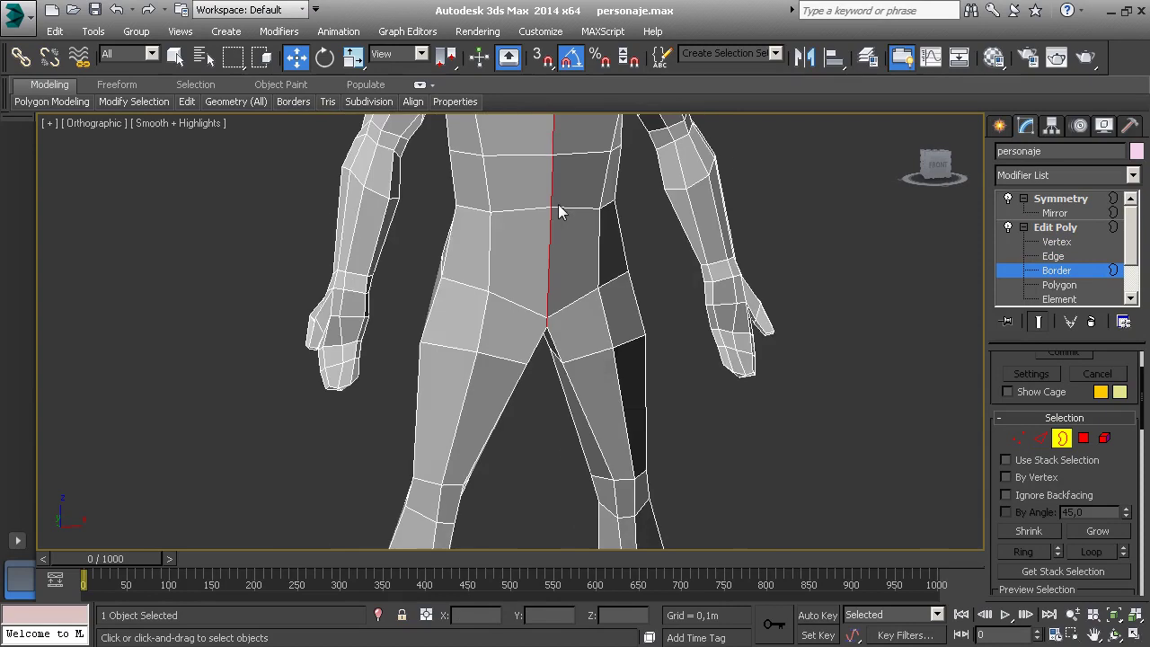
pyautogui.moveTo(559, 211); pyautogui.dragTo(572, 414, button='middle')
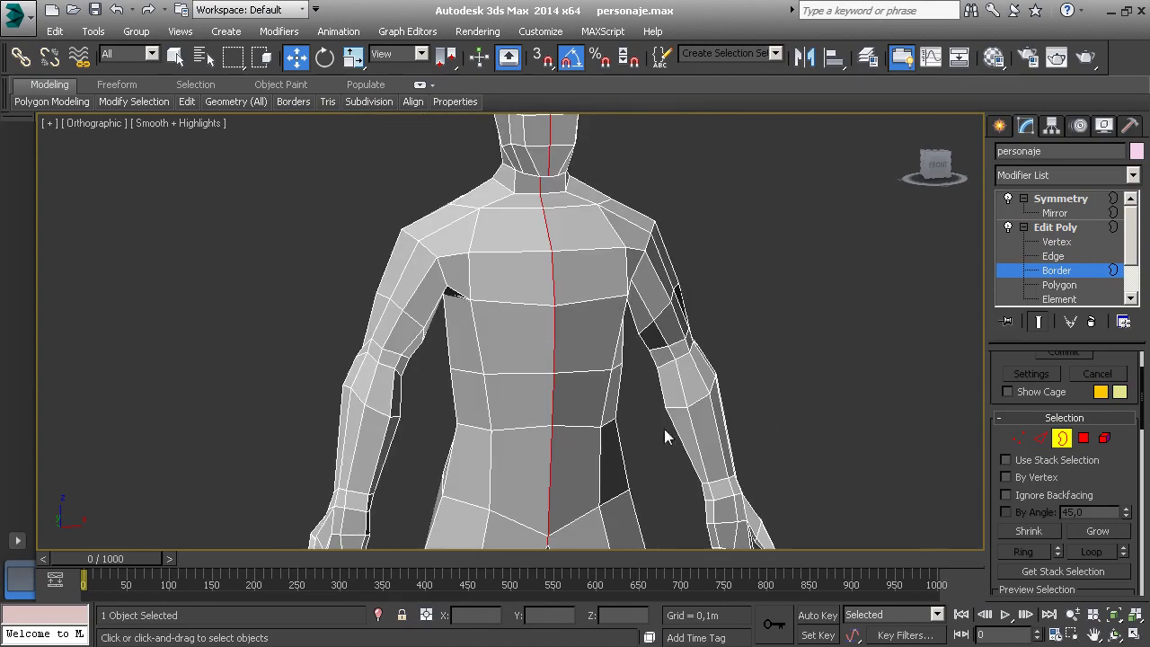
pyautogui.moveTo(664, 428)
pyautogui.mouseDown(button='middle')
pyautogui.moveTo(631, 235)
pyautogui.moveTo(631, 253)
pyautogui.mouseUp(button='middle')
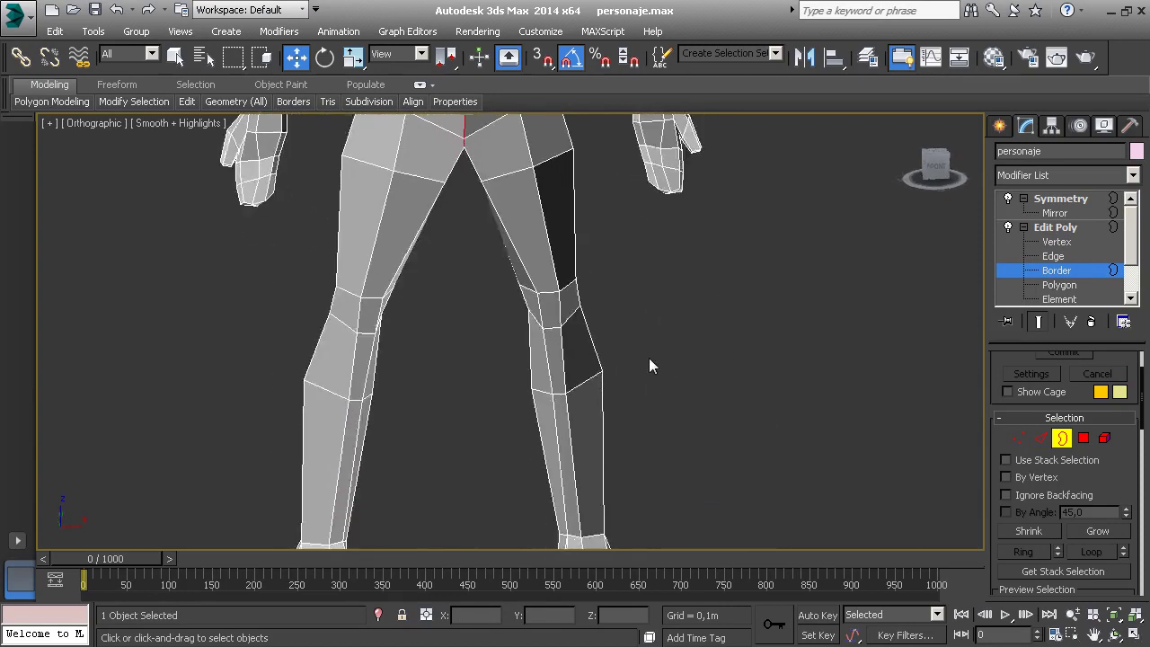
pyautogui.moveTo(651, 364)
pyautogui.mouseDown(button='middle')
pyautogui.moveTo(611, 344)
pyautogui.moveTo(642, 341)
pyautogui.moveTo(642, 391)
pyautogui.mouseUp(button='middle')
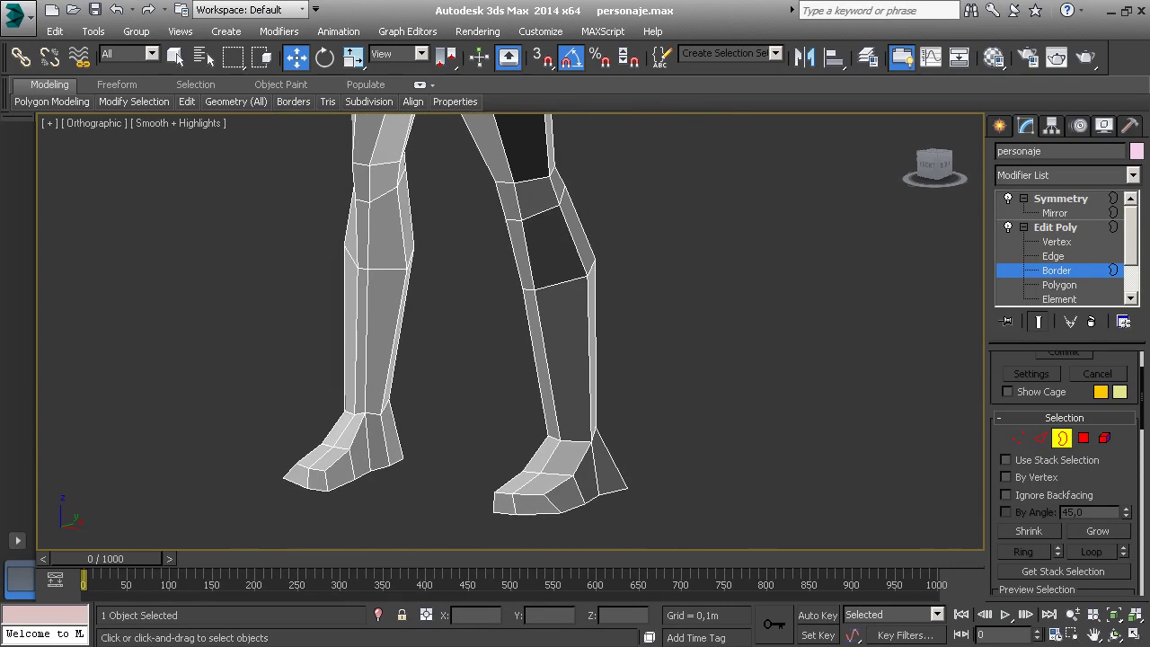
pyautogui.click(1084, 439)
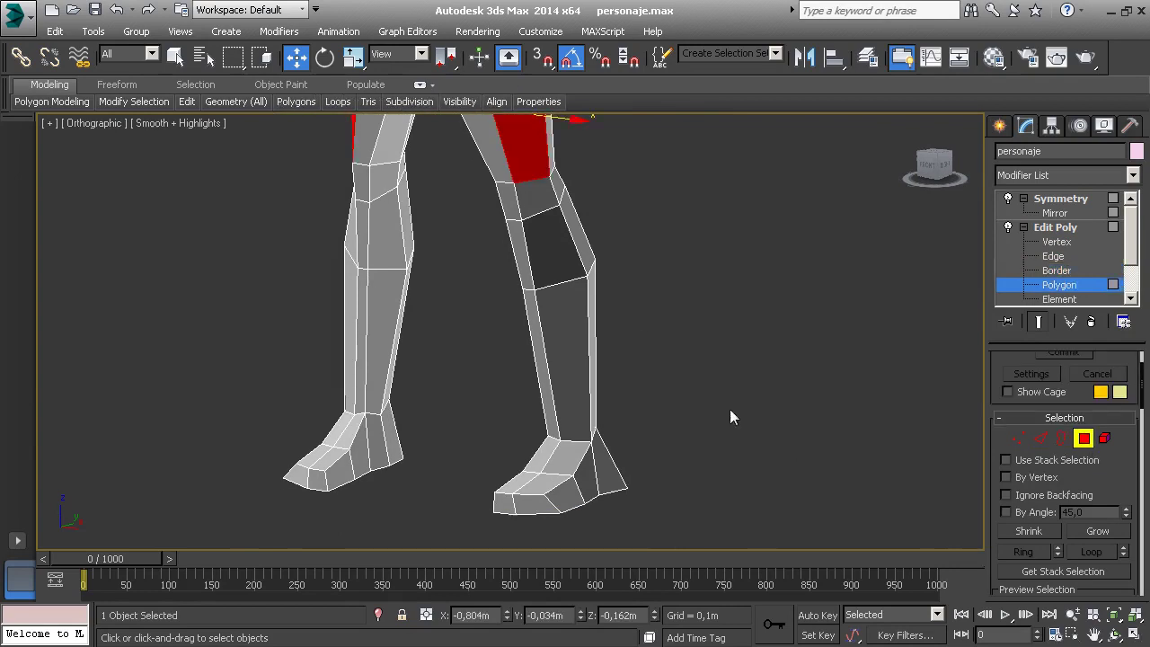
pyautogui.click(571, 330)
pyautogui.click(551, 252)
# Select the whole mesh as one element, then pick a right-ankle edge at Edge level.
pyautogui.click(1105, 438)
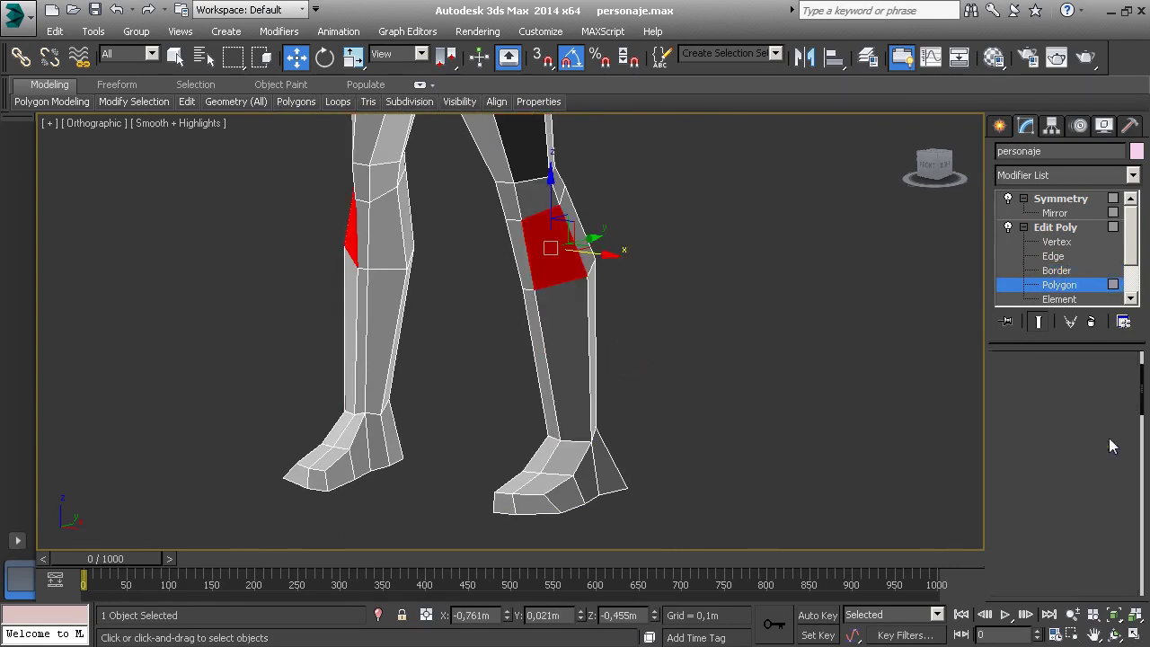
pyautogui.click(521, 356)
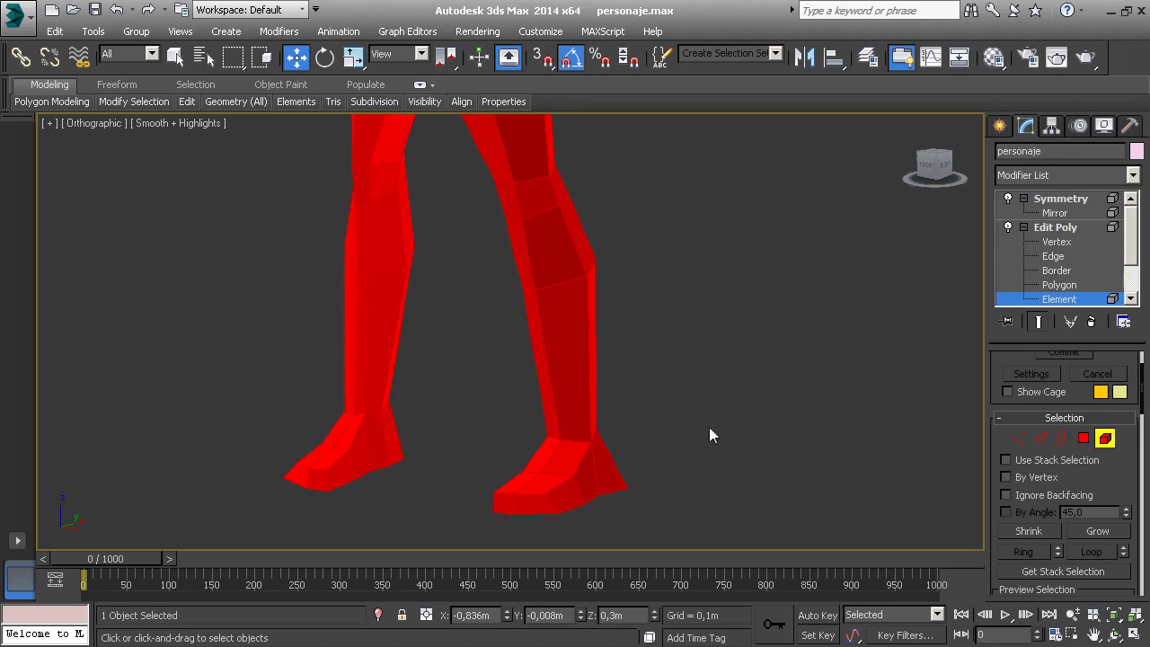
pyautogui.click(1062, 436)
pyautogui.moveTo(497, 418)
pyautogui.keyDown('alt'); pyautogui.mouseDown(button='middle')
pyautogui.moveTo(520, 378)
pyautogui.moveTo(582, 416)
pyautogui.mouseUp(button='middle'); pyautogui.keyUp('alt')
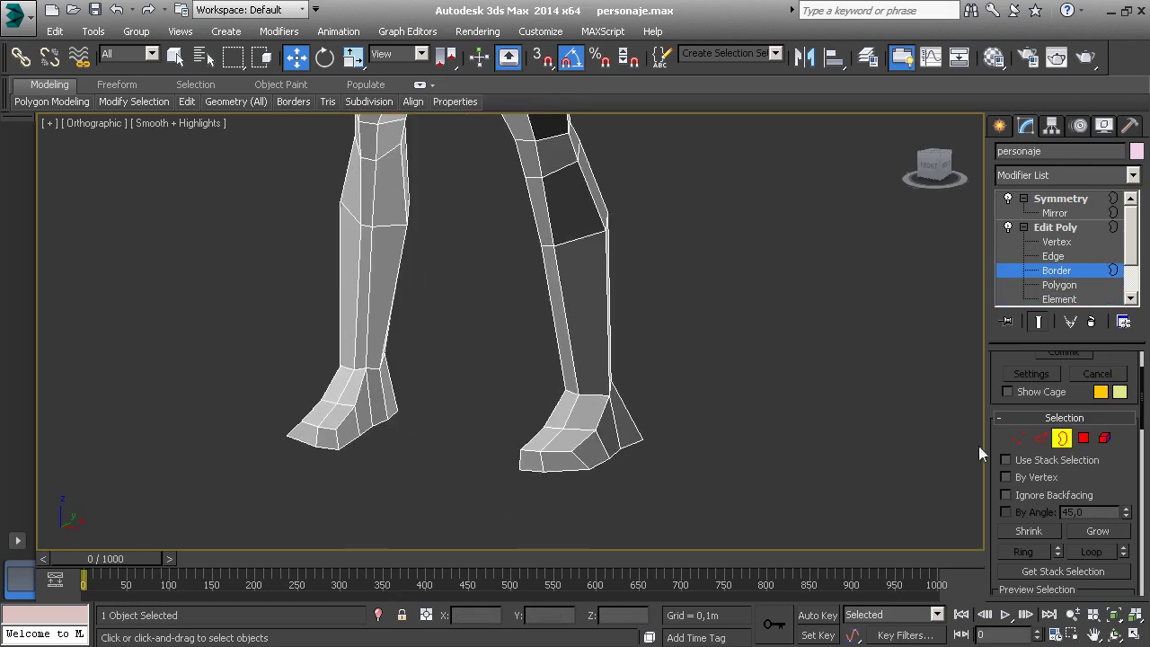
pyautogui.click(1040, 438)
pyautogui.click(595, 402)
# Extend the ankle edge into a full edge ring around the feet.
pyautogui.moveTo(603, 428)
pyautogui.keyDown('alt'); pyautogui.mouseDown(button='middle')
pyautogui.moveTo(683, 426)
pyautogui.moveTo(632, 387)
pyautogui.moveTo(651, 381)
pyautogui.mouseUp(button='middle'); pyautogui.keyUp('alt')
pyautogui.scroll(2, 674, 415)
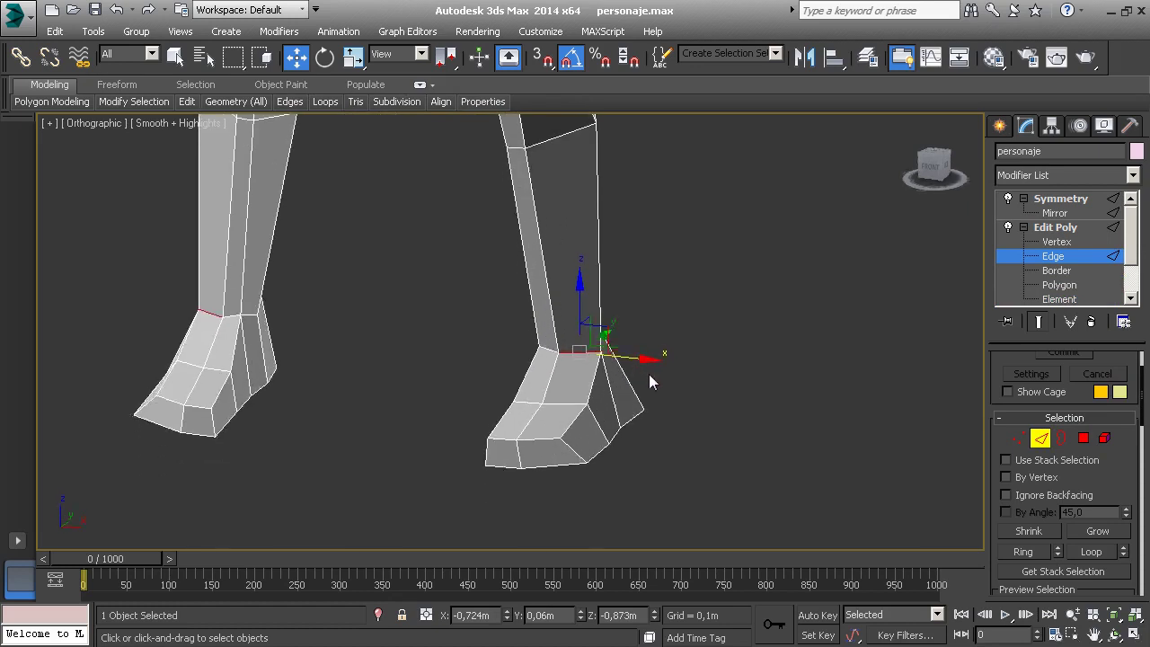
pyautogui.scroll(-2, 1132, 485)
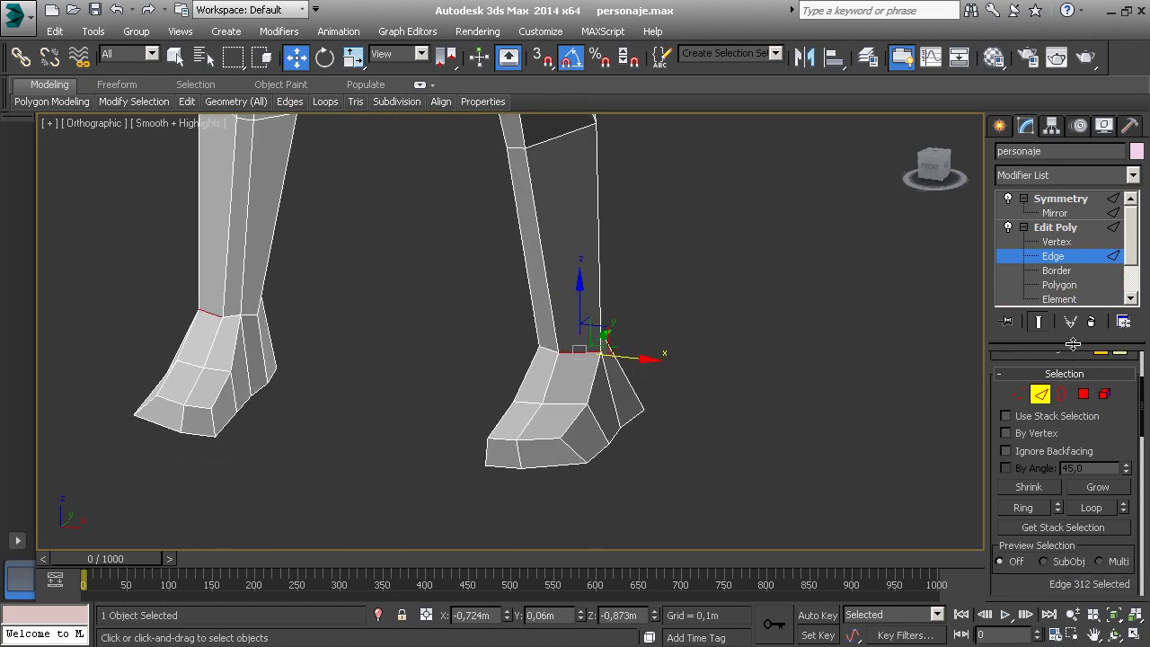
pyautogui.moveTo(1072, 347); pyautogui.dragTo(1077, 277)
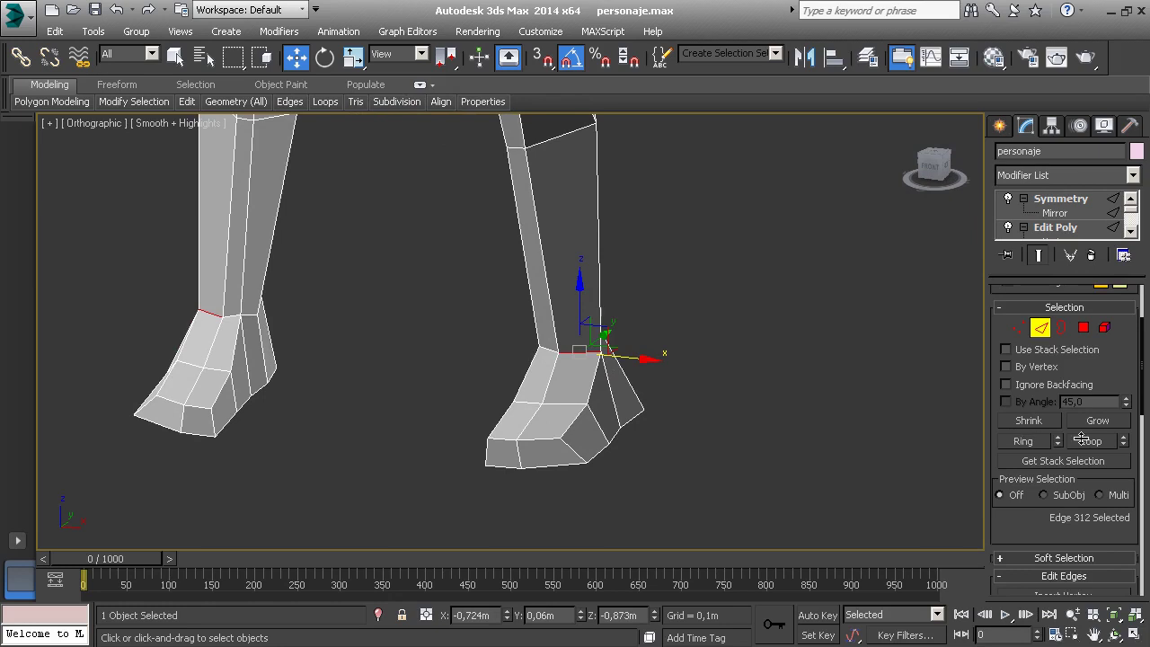
pyautogui.click(1024, 440)
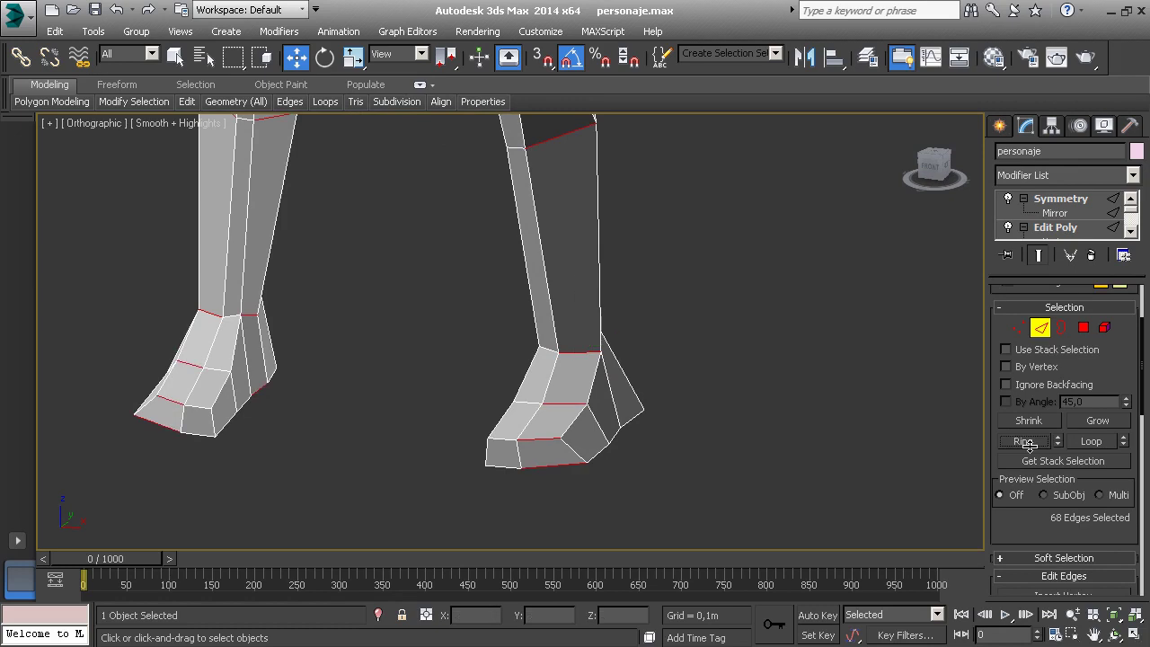
# Replace the ring with edge loops selected around both ankles.
pyautogui.moveTo(727, 393); pyautogui.dragTo(727, 407, button='middle')
pyautogui.press('z')
pyautogui.scroll(2, 709, 461)
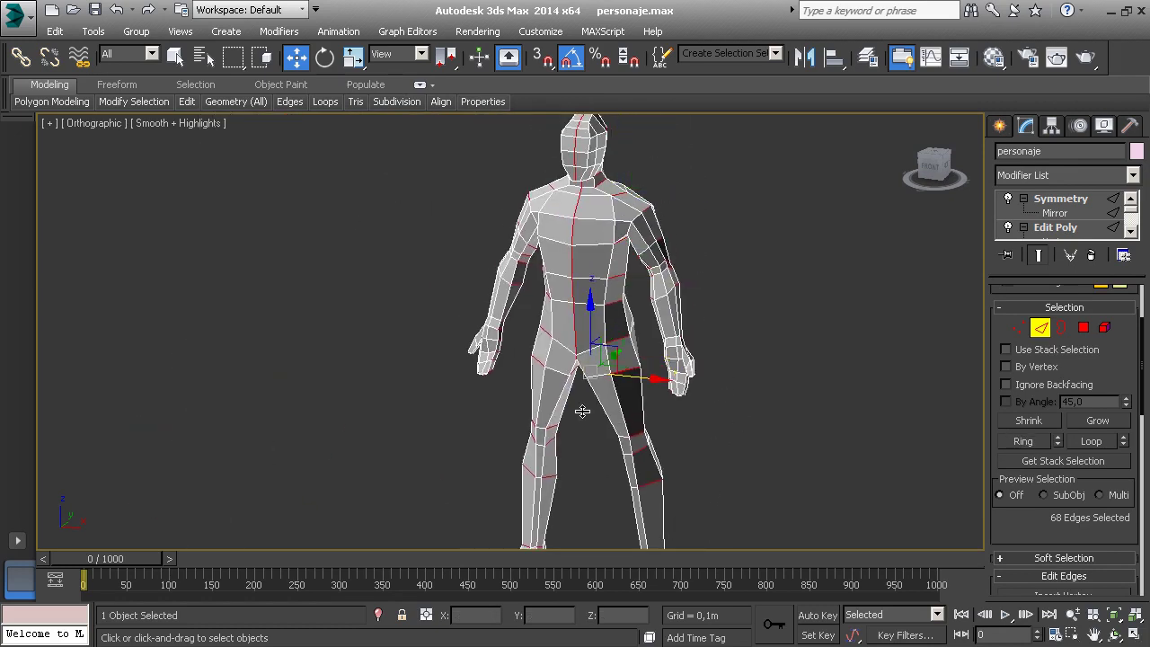
pyautogui.moveTo(605, 460); pyautogui.dragTo(611, 334, button='middle')
pyautogui.scroll(3, 669, 448)
pyautogui.scroll(2, 670, 449)
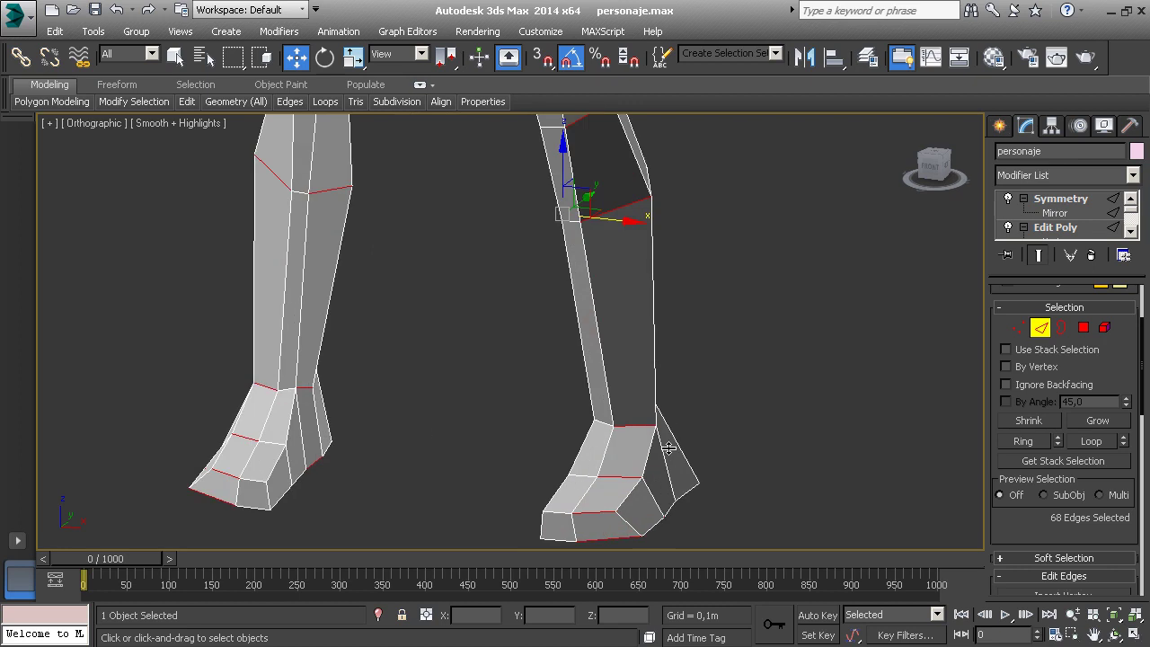
pyautogui.click(725, 455)
pyautogui.click(622, 426)
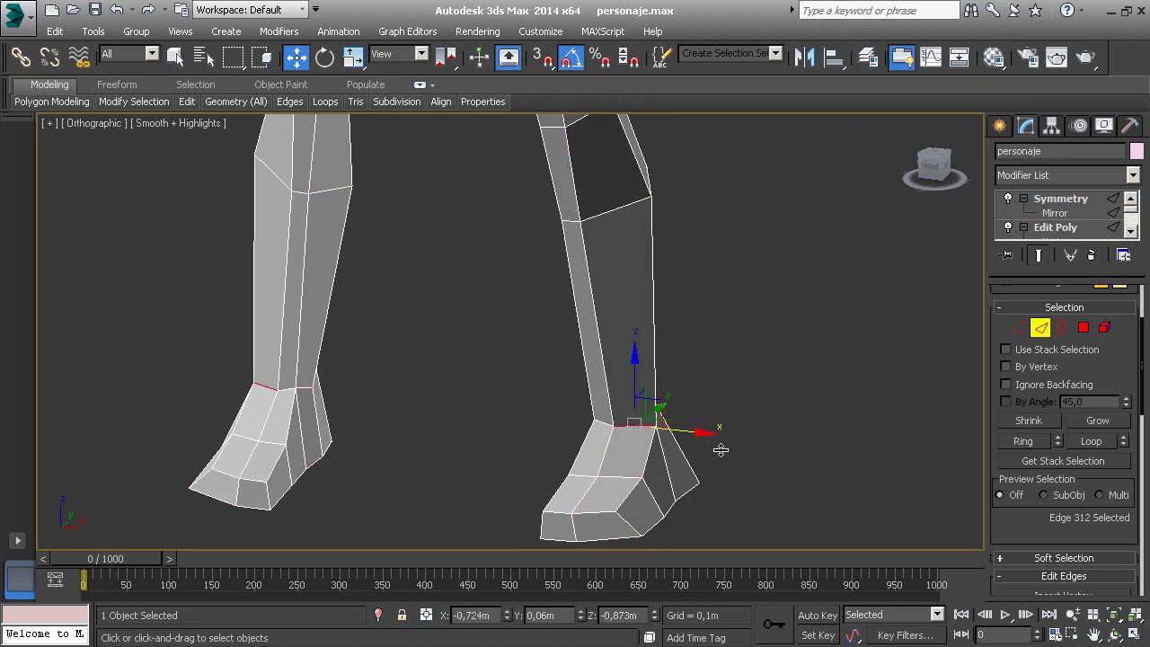
pyautogui.click(1103, 441)
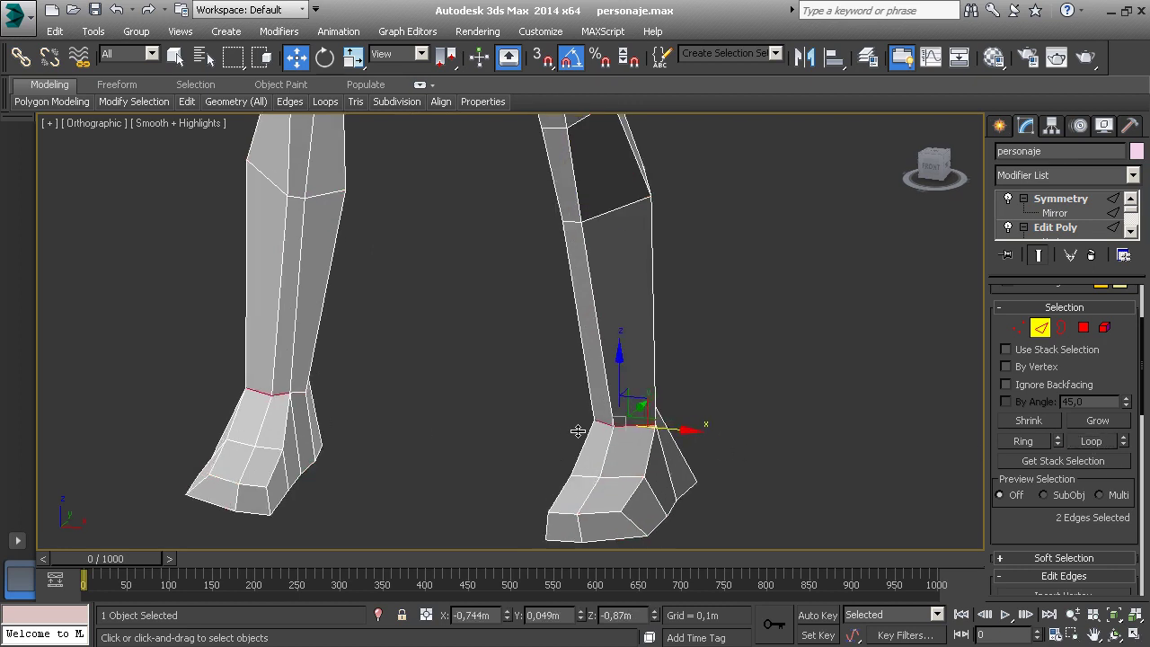
pyautogui.moveTo(745, 449)
pyautogui.keyDown('alt'); pyautogui.mouseDown(button='middle')
pyautogui.moveTo(847, 423)
pyautogui.moveTo(545, 419)
pyautogui.moveTo(608, 437)
pyautogui.moveTo(621, 455)
pyautogui.mouseUp(button='middle'); pyautogui.keyUp('alt')
pyautogui.click(652, 430)
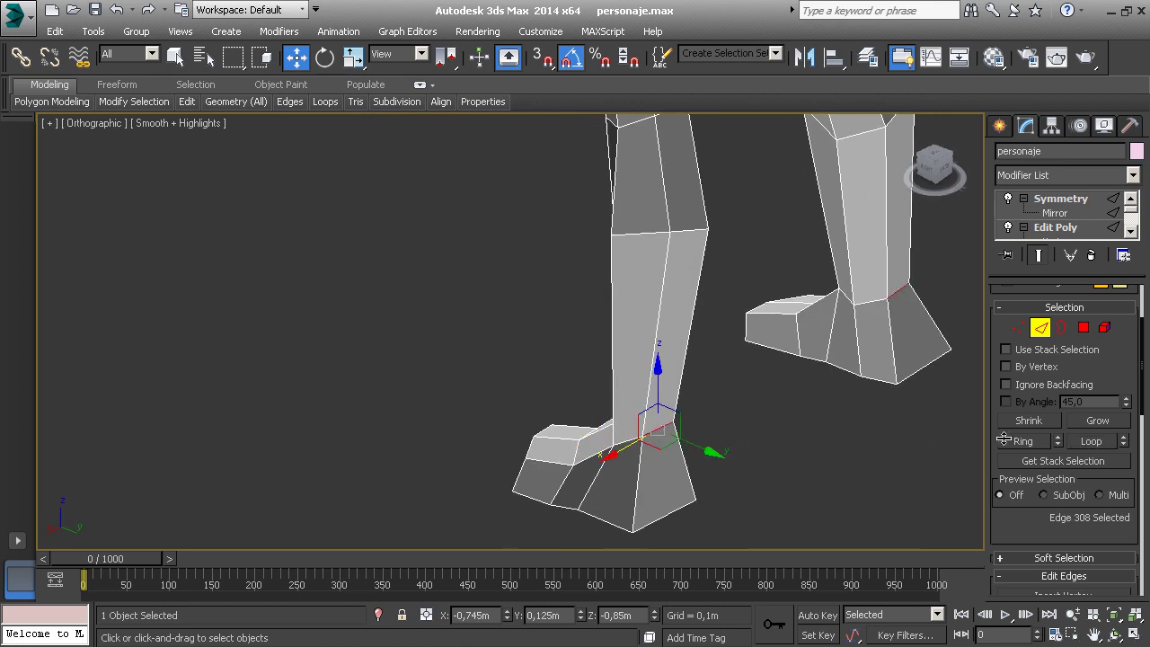
pyautogui.click(1100, 440)
# Loop-select an edge around the shin and check the loop from around the legs.
pyautogui.keyDown('alt'); pyautogui.moveTo(710, 449); pyautogui.dragTo(678, 447, button='middle'); pyautogui.keyUp('alt')
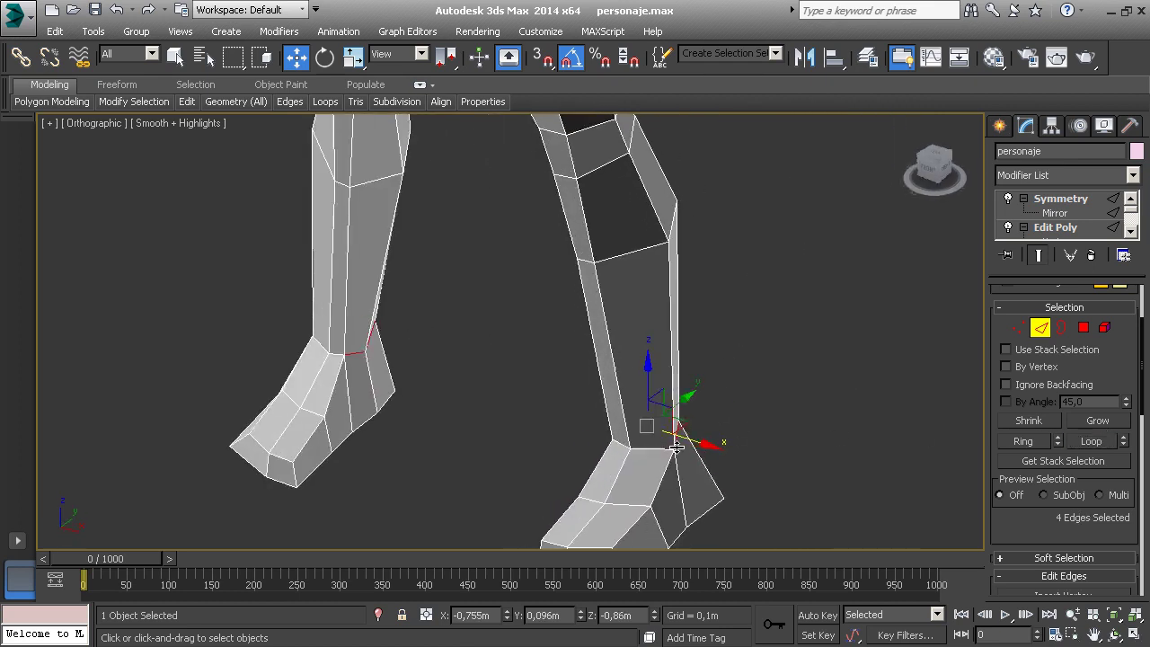
pyautogui.moveTo(607, 458)
pyautogui.keyDown('alt'); pyautogui.mouseDown(button='middle')
pyautogui.moveTo(701, 446)
pyautogui.moveTo(629, 413)
pyautogui.moveTo(462, 439)
pyautogui.moveTo(652, 457)
pyautogui.moveTo(539, 457)
pyautogui.mouseUp(button='middle'); pyautogui.keyUp('alt')
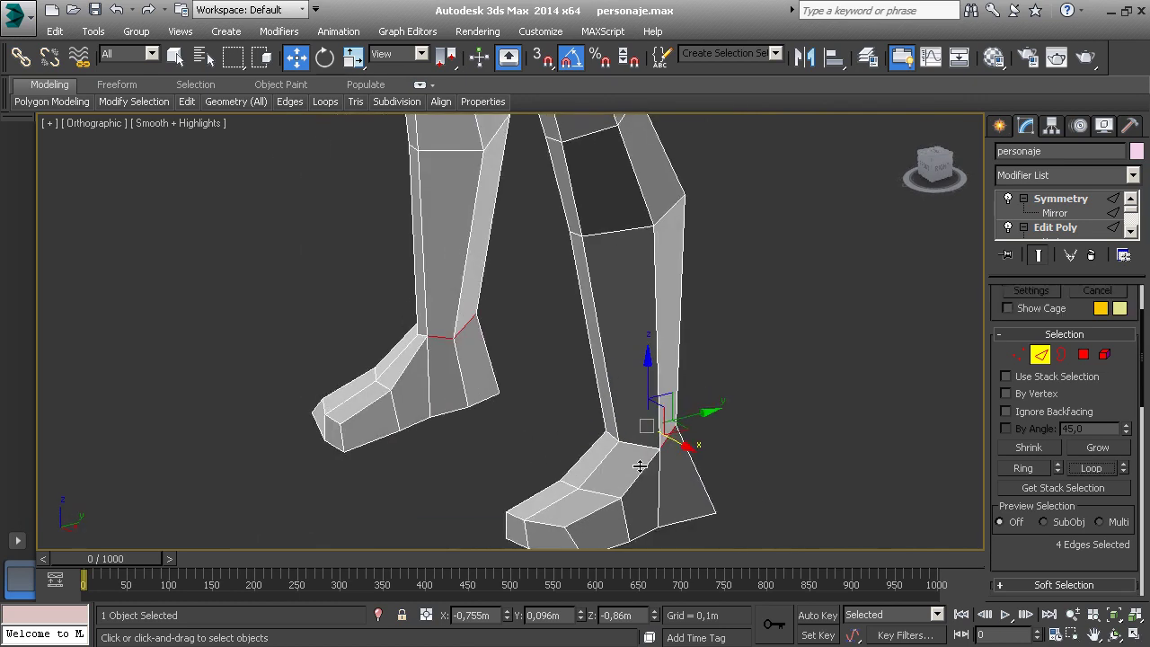
pyautogui.keyDown('alt'); pyautogui.moveTo(641, 462); pyautogui.dragTo(645, 414, button='middle'); pyautogui.keyUp('alt')
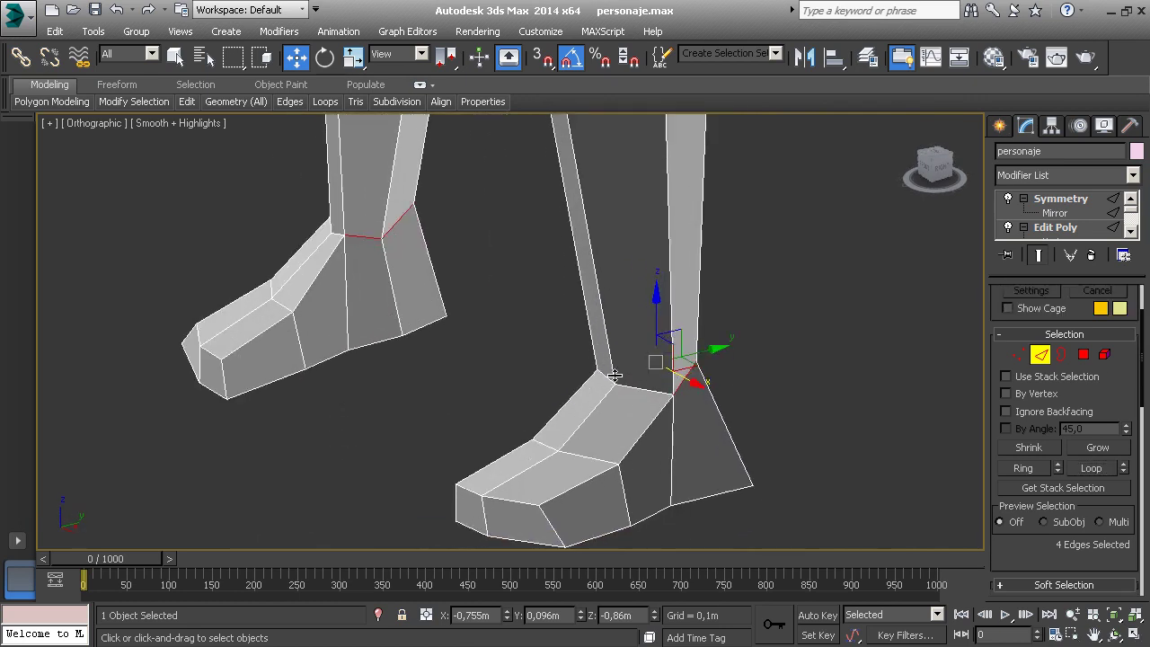
pyautogui.keyDown('alt'); pyautogui.moveTo(641, 254); pyautogui.dragTo(648, 414, button='middle'); pyautogui.keyUp('alt')
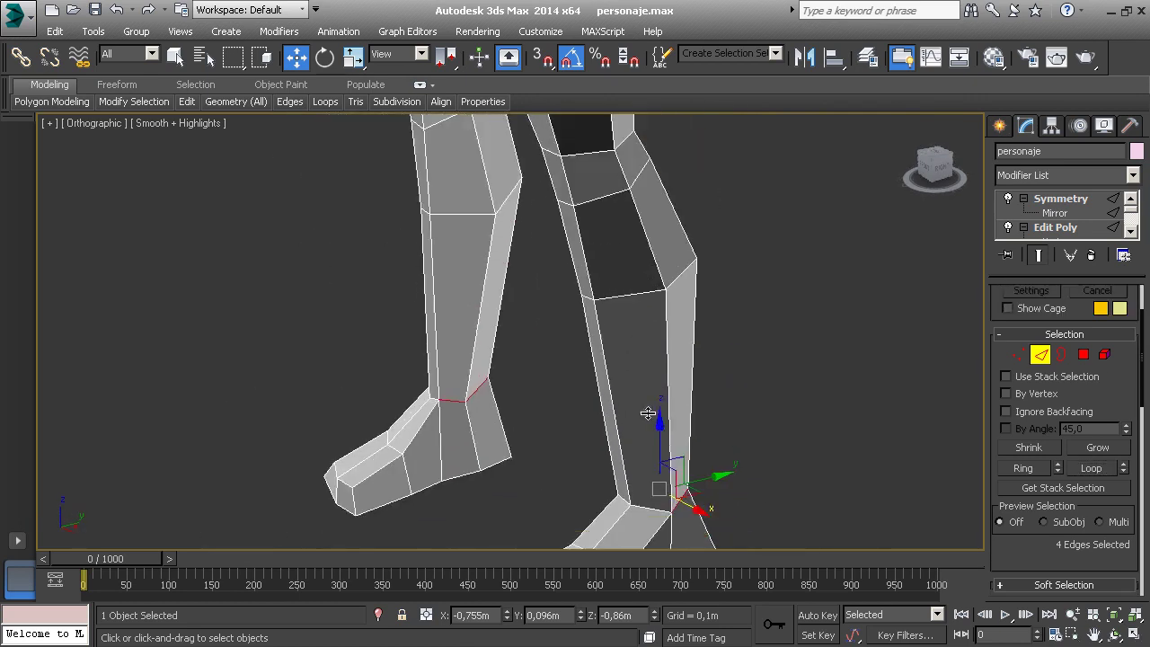
pyautogui.click(672, 306)
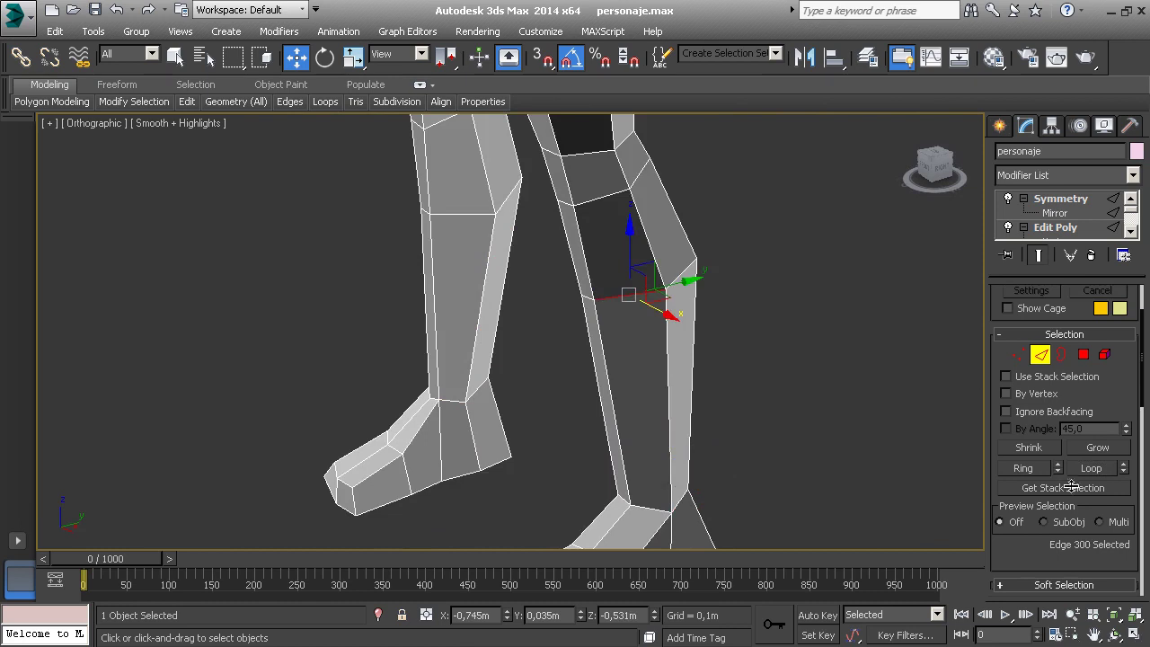
pyautogui.click(1091, 468)
pyautogui.moveTo(593, 331)
pyautogui.keyDown('alt'); pyautogui.mouseDown(button='middle')
pyautogui.moveTo(890, 324)
pyautogui.moveTo(605, 328)
pyautogui.mouseUp(button='middle'); pyautogui.keyUp('alt')
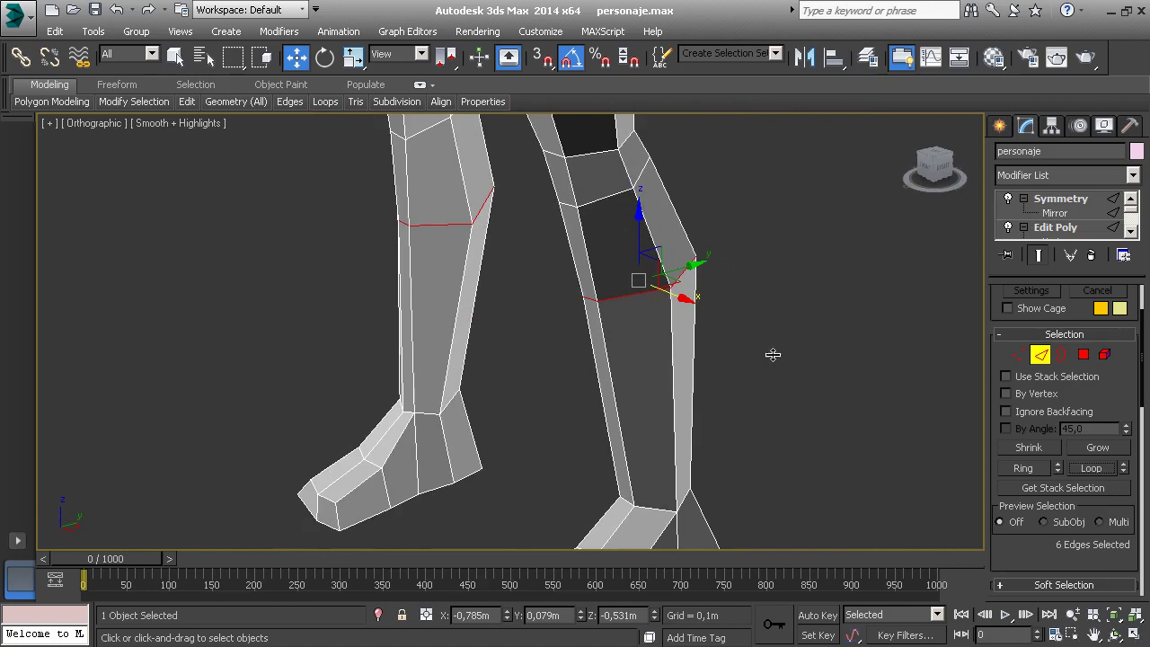
# Scroll through the Edit Poly command panel rollouts.
pyautogui.moveTo(1016, 558); pyautogui.dragTo(1021, 390)
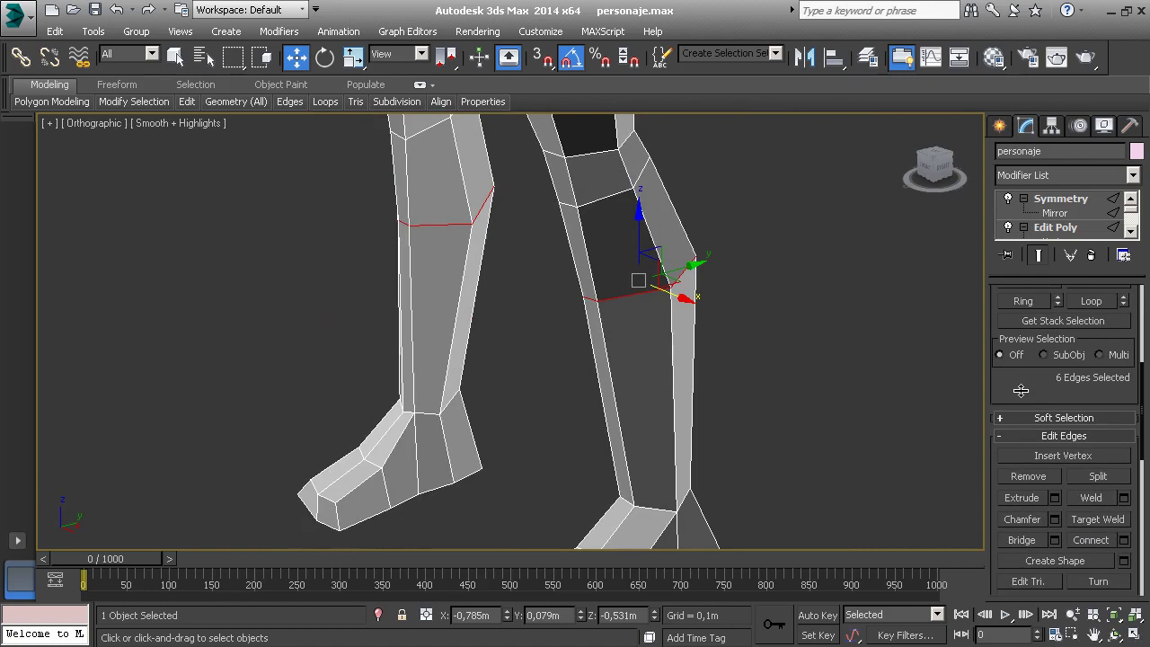
pyautogui.moveTo(1021, 390); pyautogui.dragTo(1030, 257)
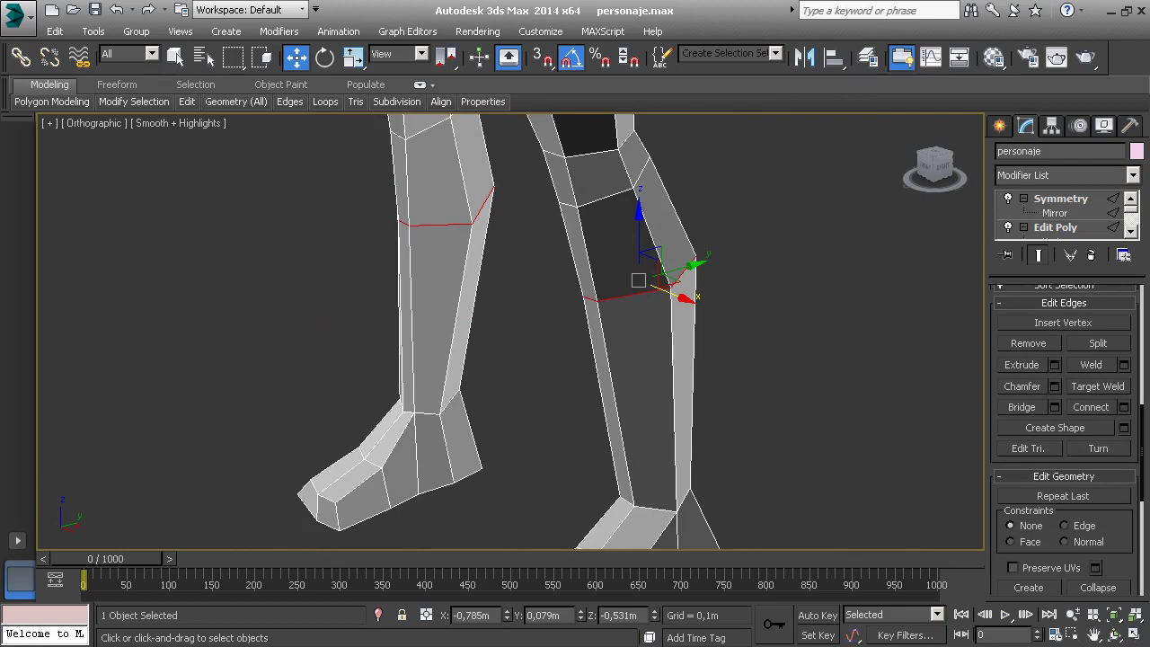
pyautogui.scroll(-3, 1137, 468)
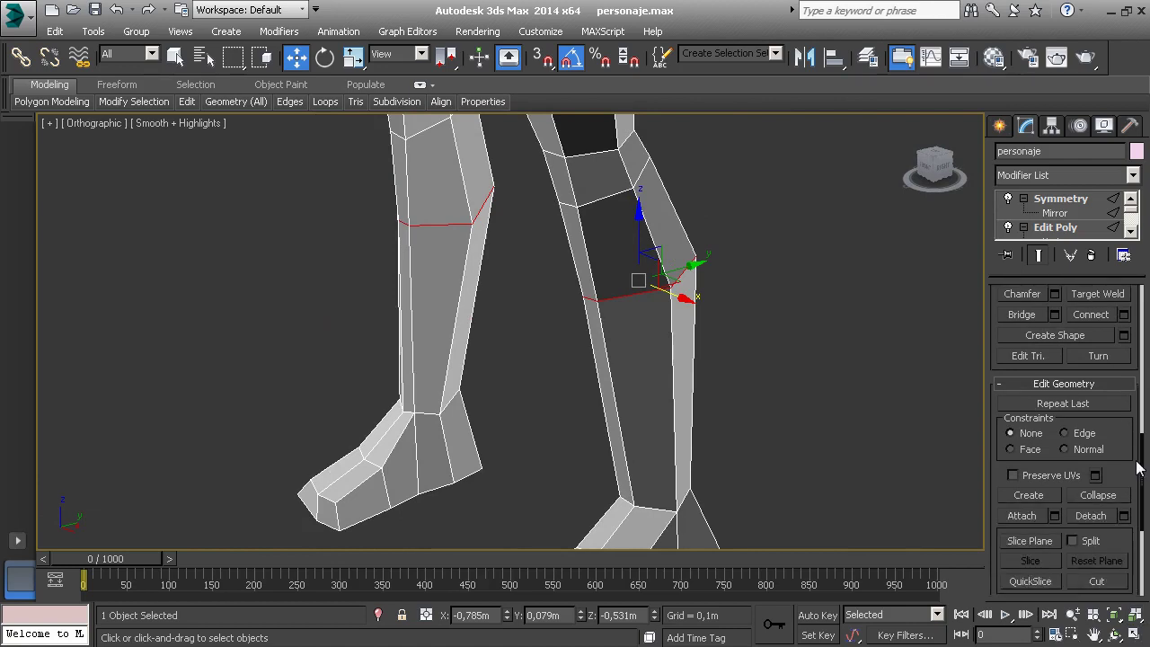
pyautogui.scroll(-2, 1136, 467)
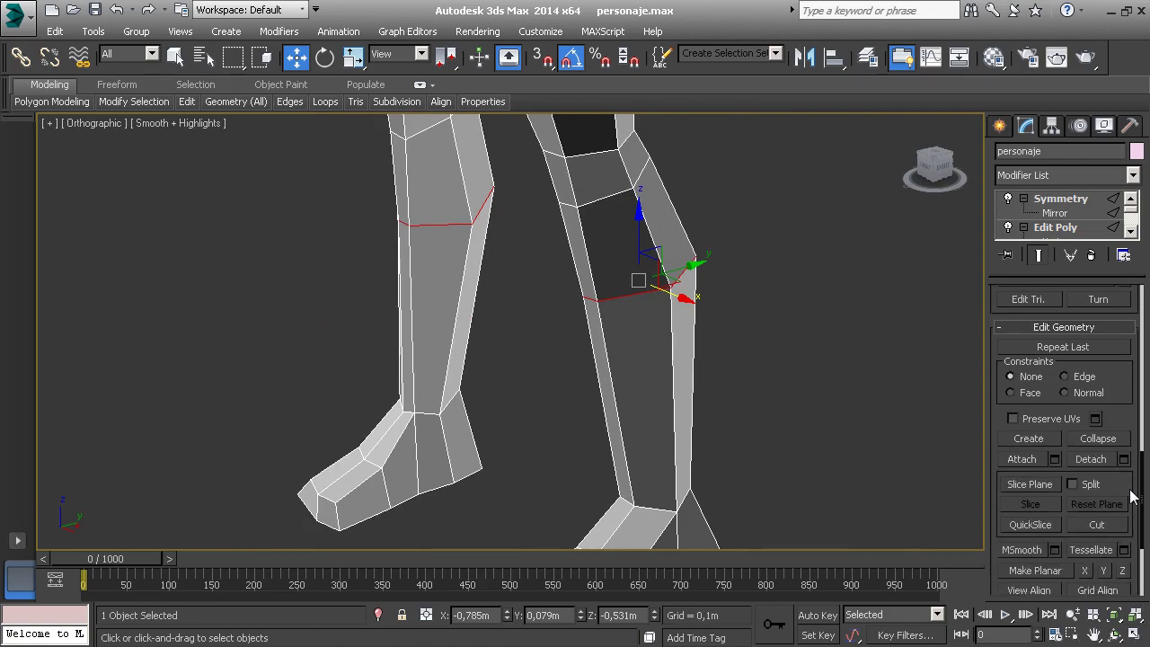
pyautogui.scroll(-1, 1135, 485)
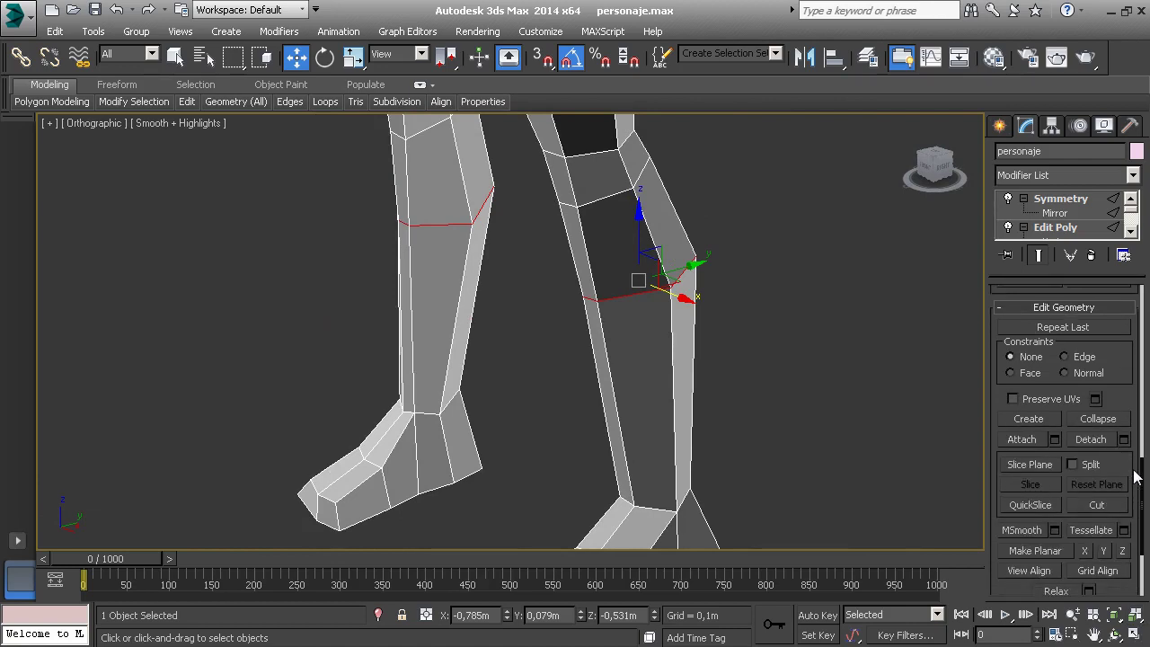
pyautogui.moveTo(1136, 477); pyautogui.dragTo(1139, 357)
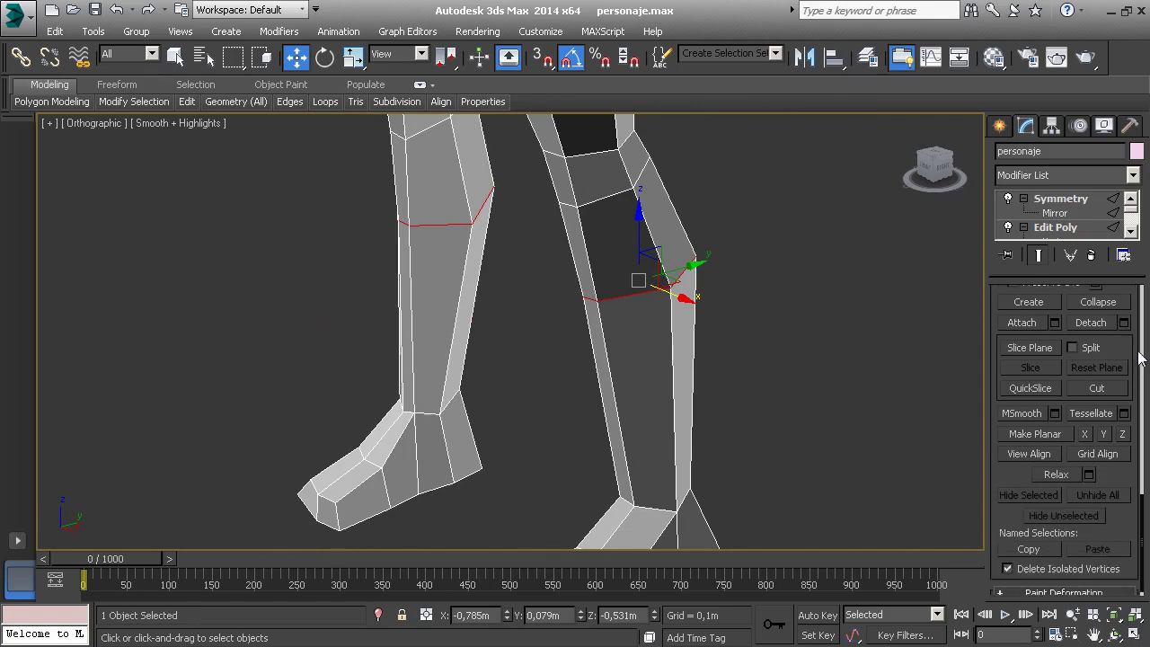
pyautogui.scroll(-1, 1129, 503)
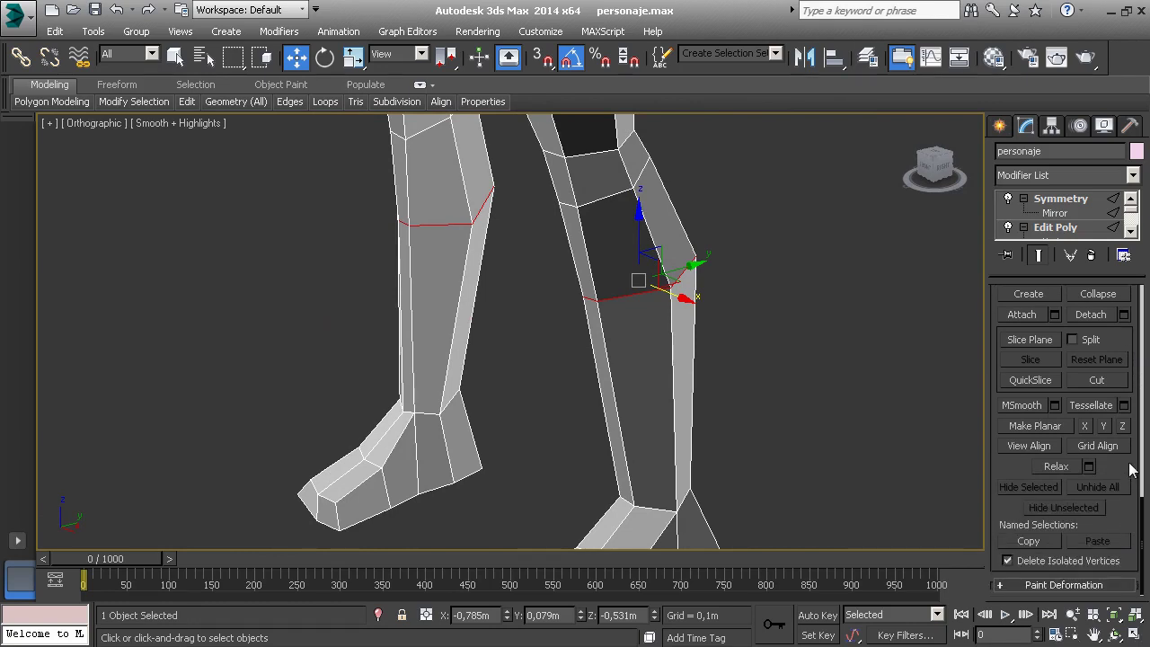
pyautogui.moveTo(1132, 518); pyautogui.dragTo(1130, 599)
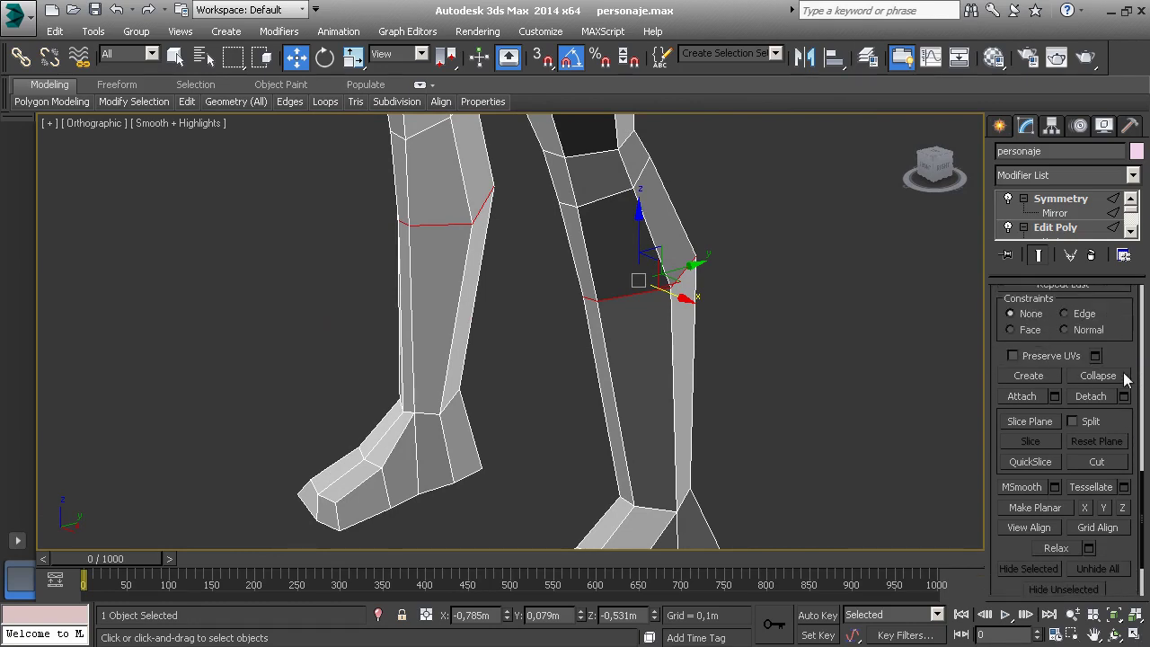
pyautogui.scroll(2, 1114, 387)
pyautogui.scroll(4, 1061, 392)
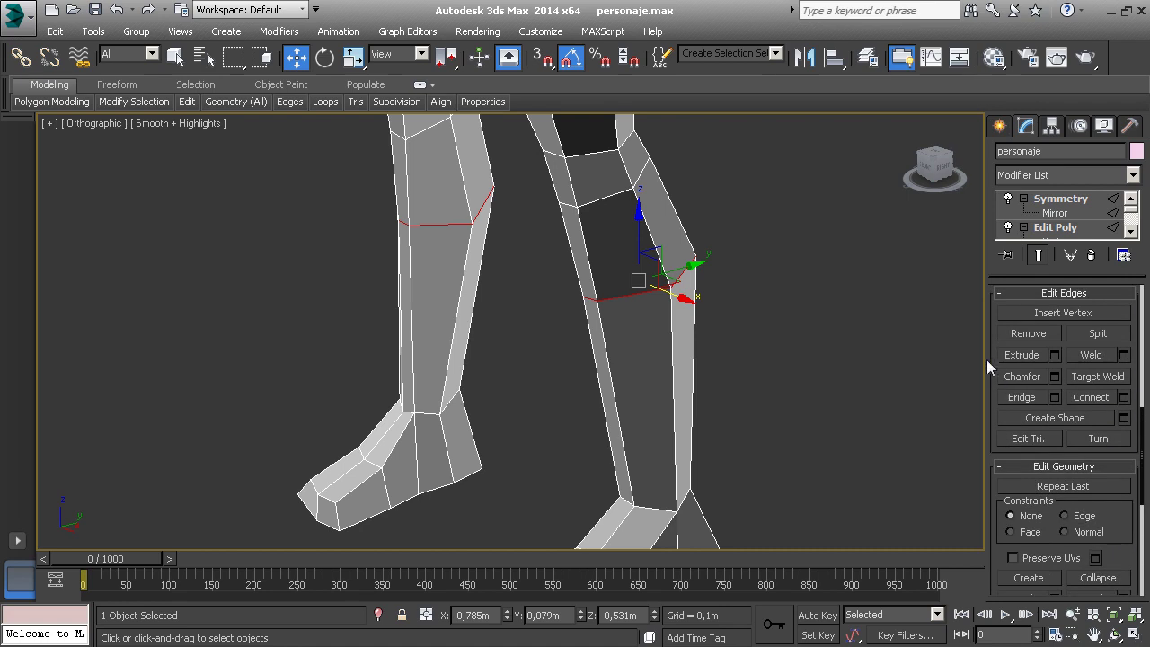
pyautogui.scroll(1, 995, 354)
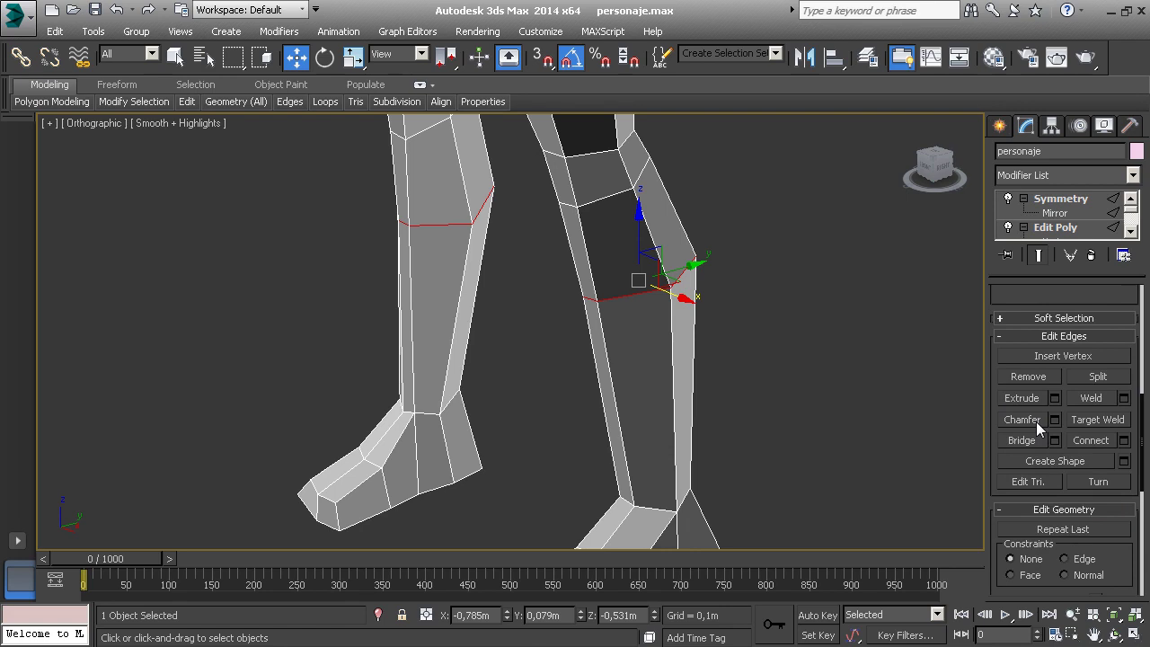
# Clear the selection and loop-select the edge at the top of the shin.
pyautogui.click(921, 422)
pyautogui.scroll(1, 1068, 342)
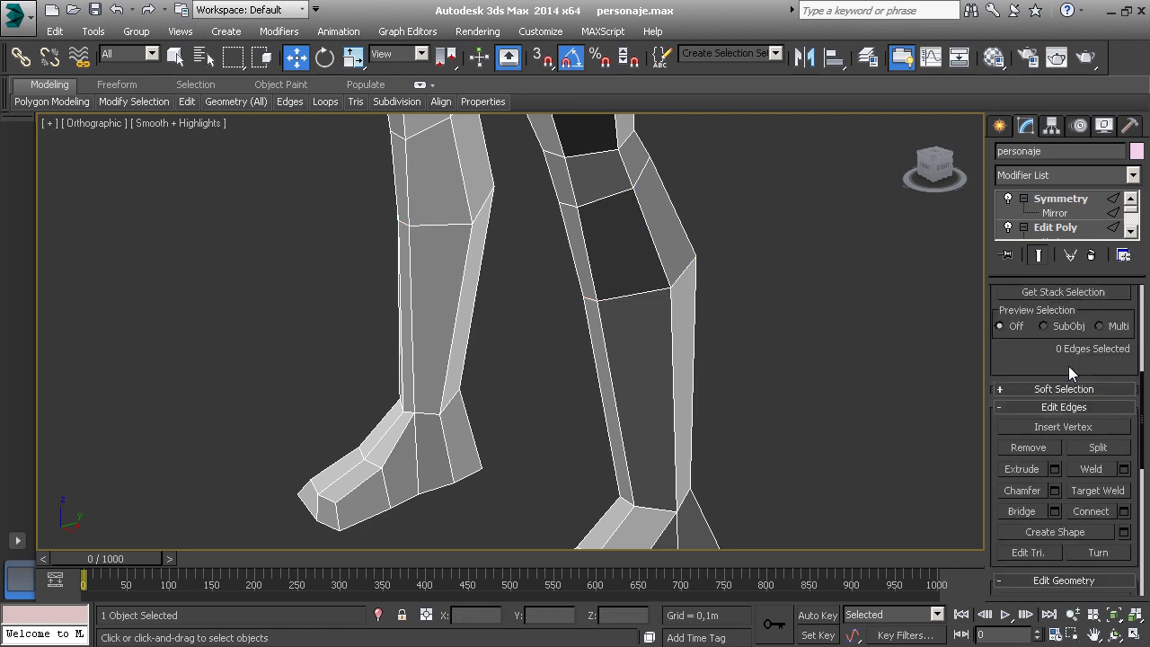
pyautogui.scroll(5, 1068, 432)
pyautogui.click(631, 292)
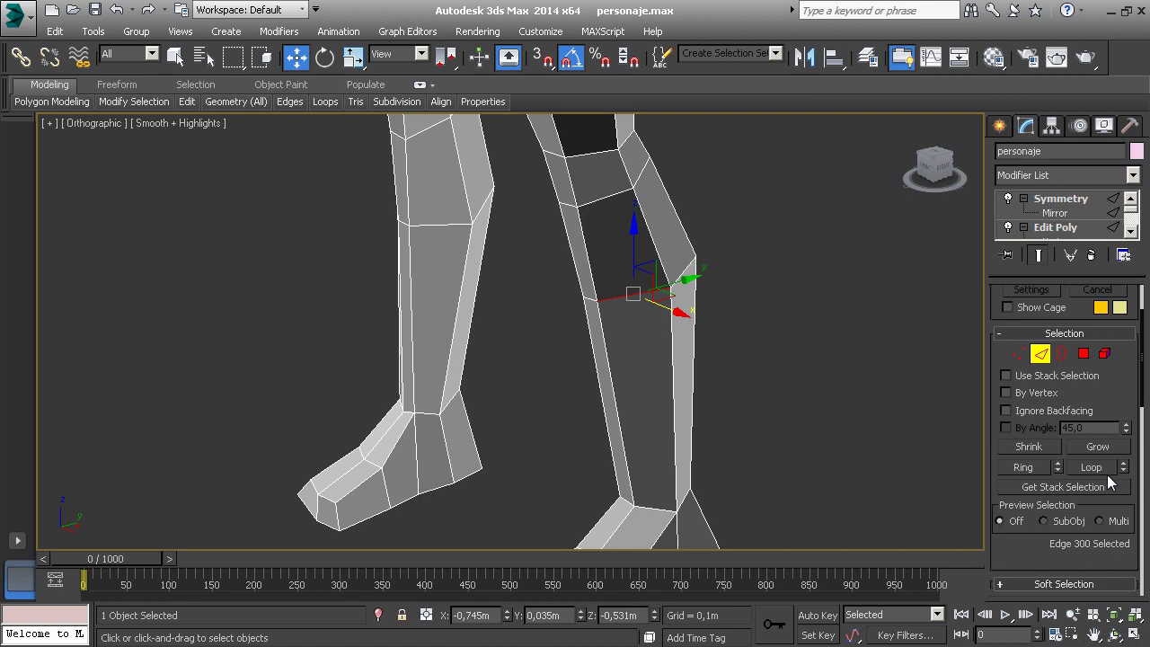
pyautogui.click(1091, 482)
pyautogui.scroll(-2, 1034, 503)
pyautogui.scroll(-3, 1032, 432)
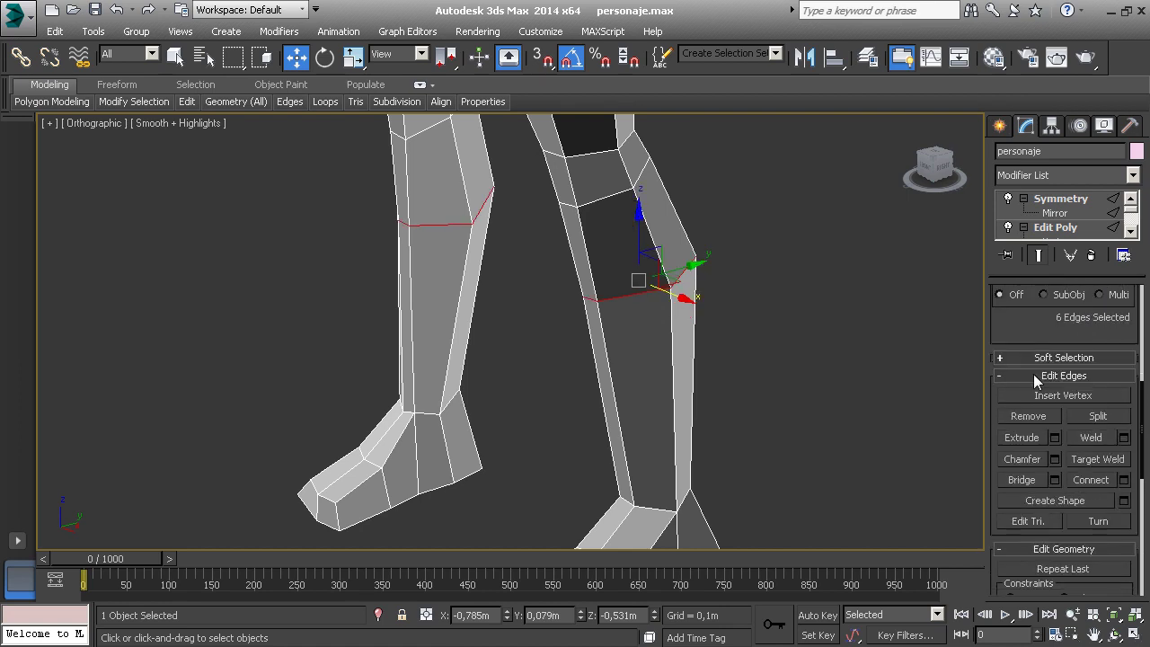
# Chamfer the selected shin loops into two parallel edge rings on each leg.
pyautogui.click(1020, 459)
pyautogui.moveTo(651, 307); pyautogui.dragTo(650, 277)
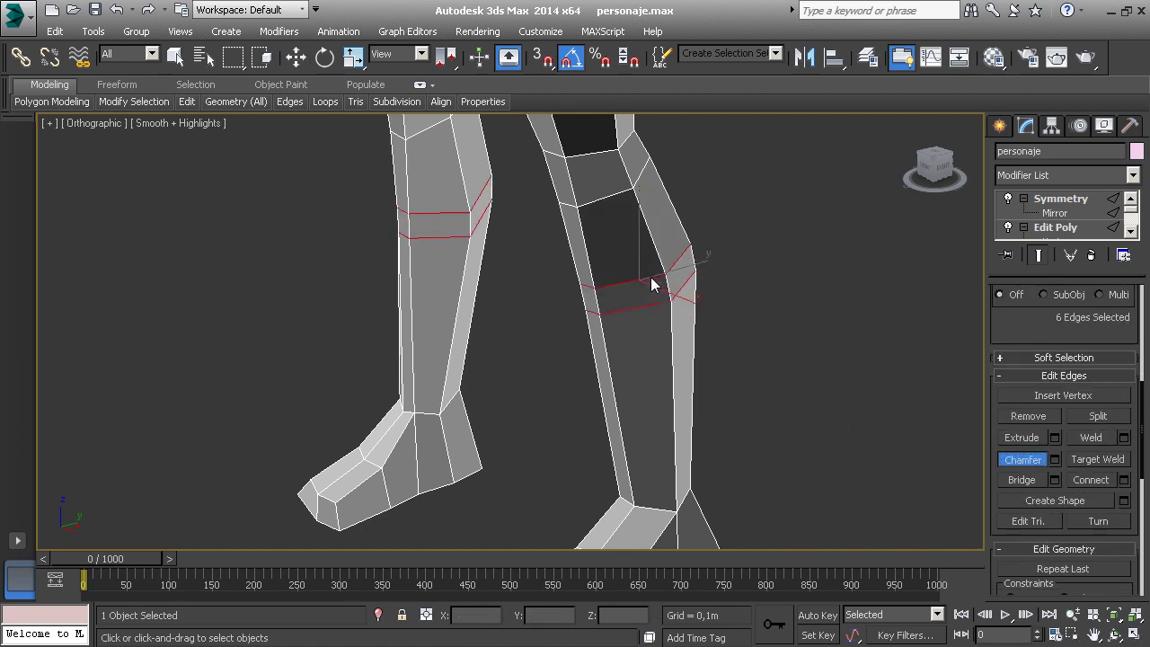
pyautogui.keyDown('alt'); pyautogui.moveTo(727, 319); pyautogui.dragTo(656, 302, button='middle'); pyautogui.keyUp('alt')
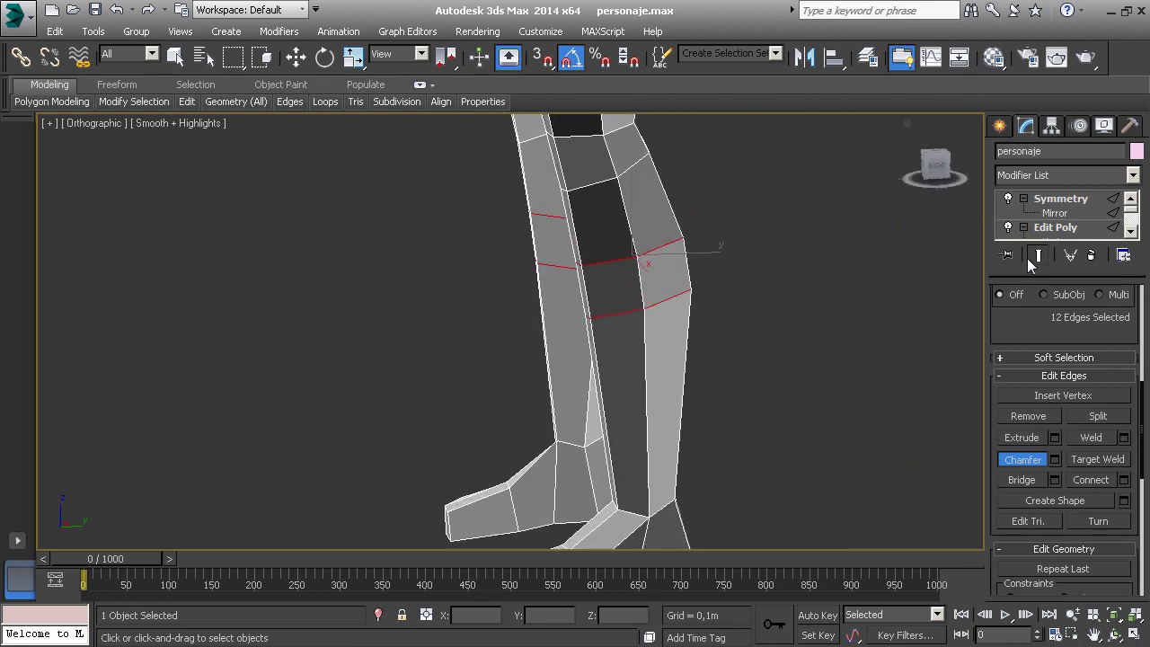
pyautogui.scroll(5, 1018, 336)
# At Vertex level, maximize the side viewport and zoom in on the leg.
pyautogui.click(1016, 355)
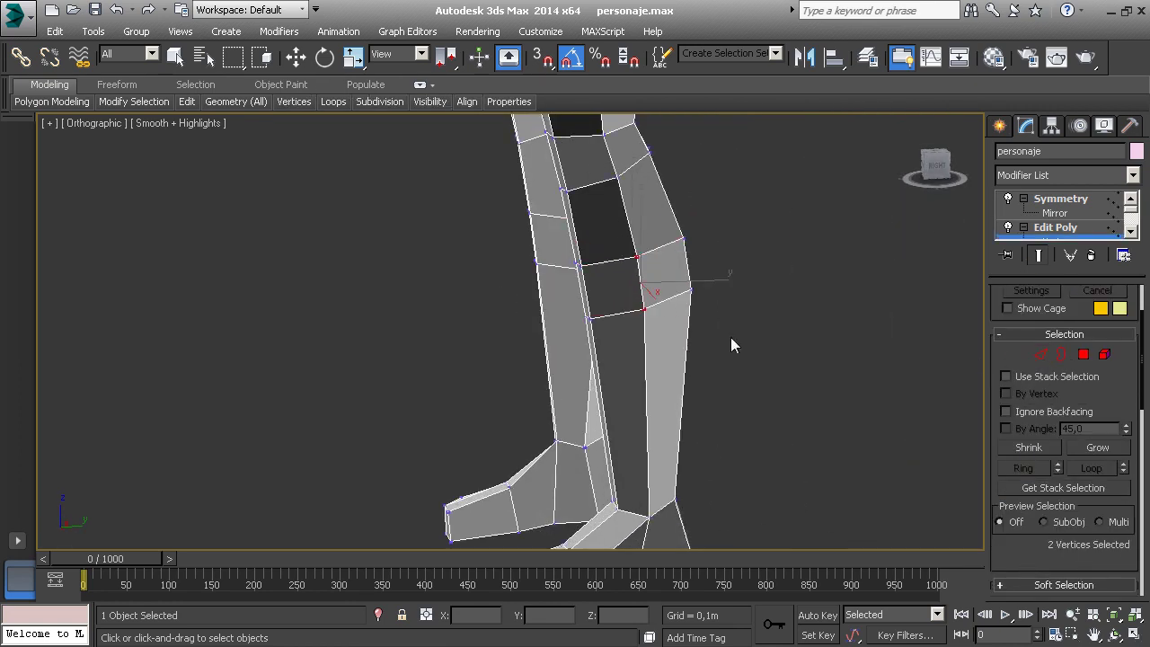
pyautogui.moveTo(731, 337)
pyautogui.keyDown('alt'); pyautogui.mouseDown(button='middle')
pyautogui.moveTo(748, 330)
pyautogui.moveTo(721, 329)
pyautogui.mouseUp(button='middle'); pyautogui.keyUp('alt')
pyautogui.hotkey('alt', 'w')
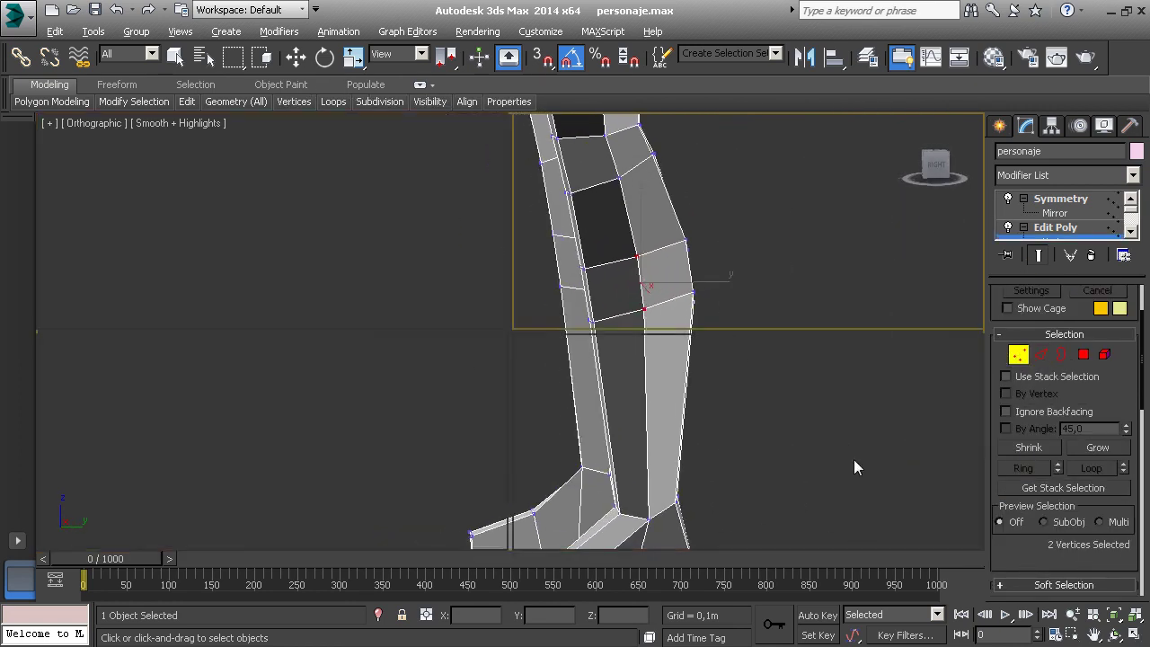
pyautogui.middleClick(295, 459)
pyautogui.scroll(2, 329, 449)
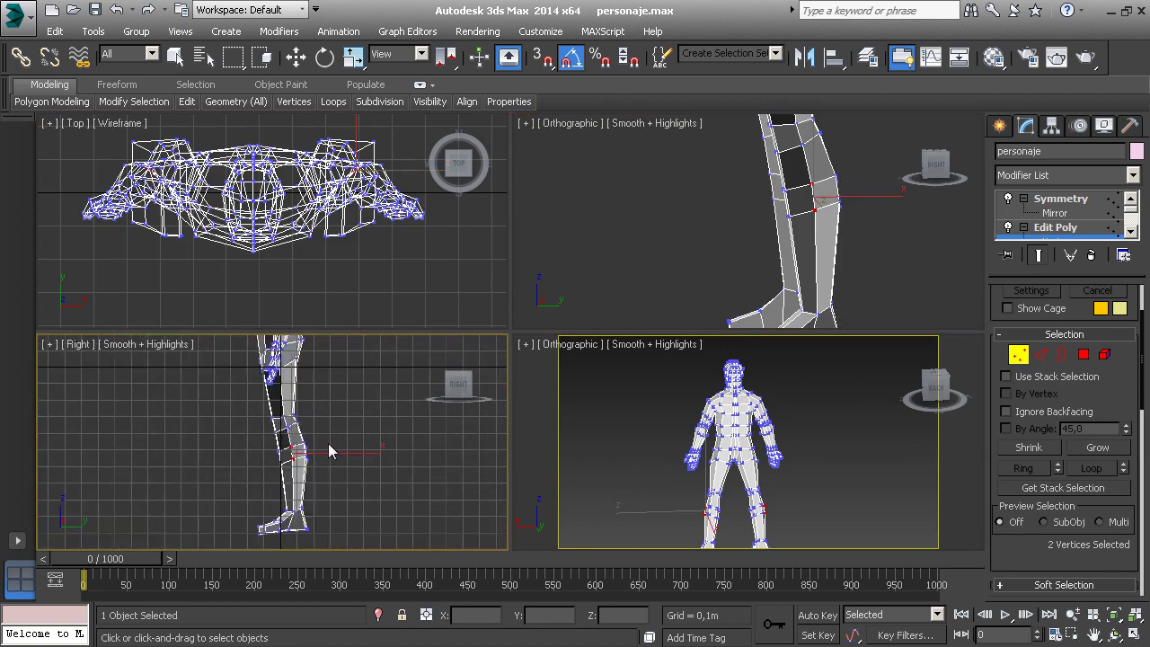
pyautogui.scroll(3, 324, 437)
pyautogui.scroll(3, 338, 467)
pyautogui.scroll(3, 339, 470)
pyautogui.click(1134, 634)
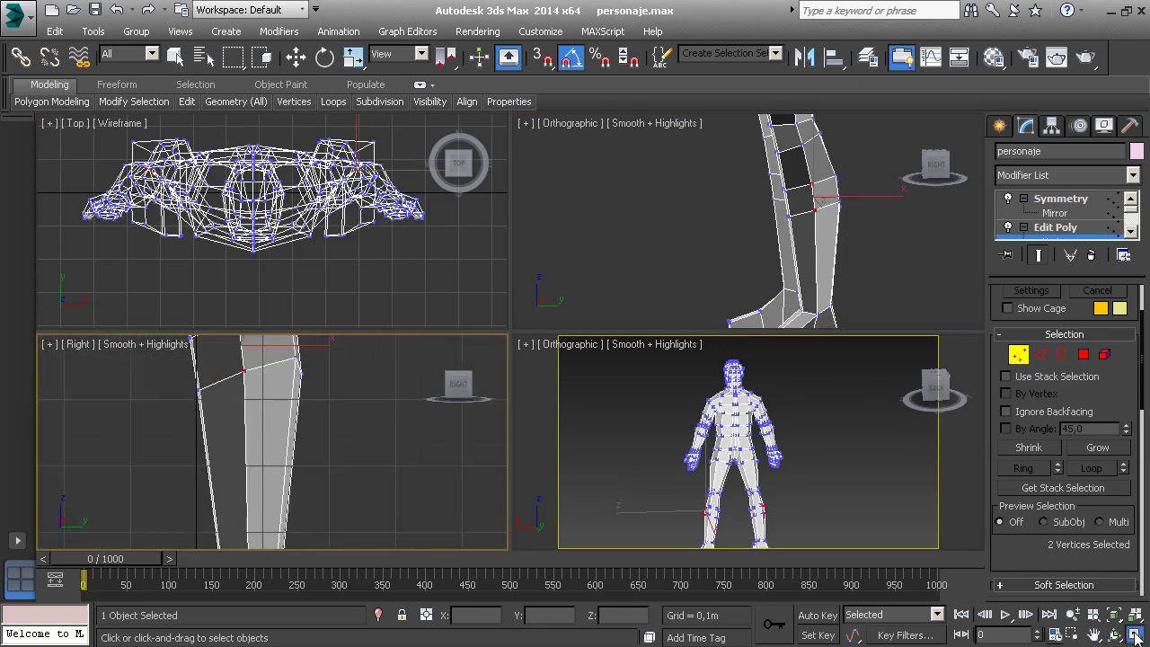
pyautogui.scroll(2, 446, 419)
pyautogui.scroll(-1, 425, 255)
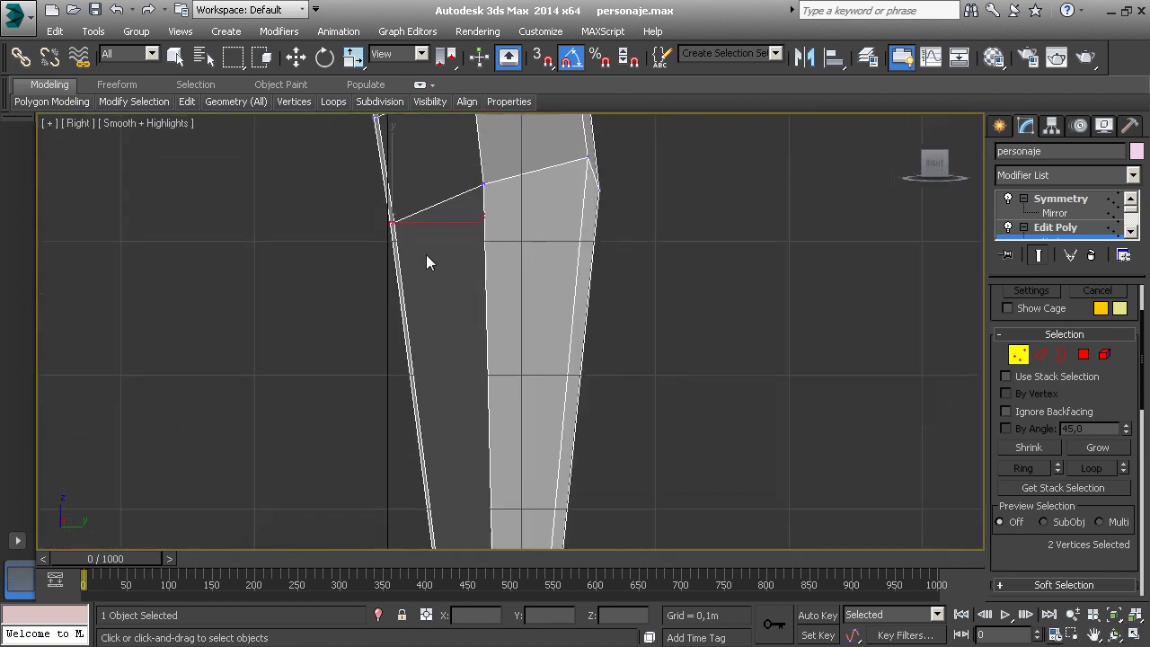
pyautogui.scroll(-1, 414, 201)
# Move the mid-shin and upper shin vertices down to straighten the front shin outline.
pyautogui.press('w')
pyautogui.moveTo(435, 380); pyautogui.dragTo(454, 463)
pyautogui.moveTo(462, 187)
pyautogui.mouseDown()
pyautogui.moveTo(494, 235)
pyautogui.moveTo(505, 457)
pyautogui.mouseUp()
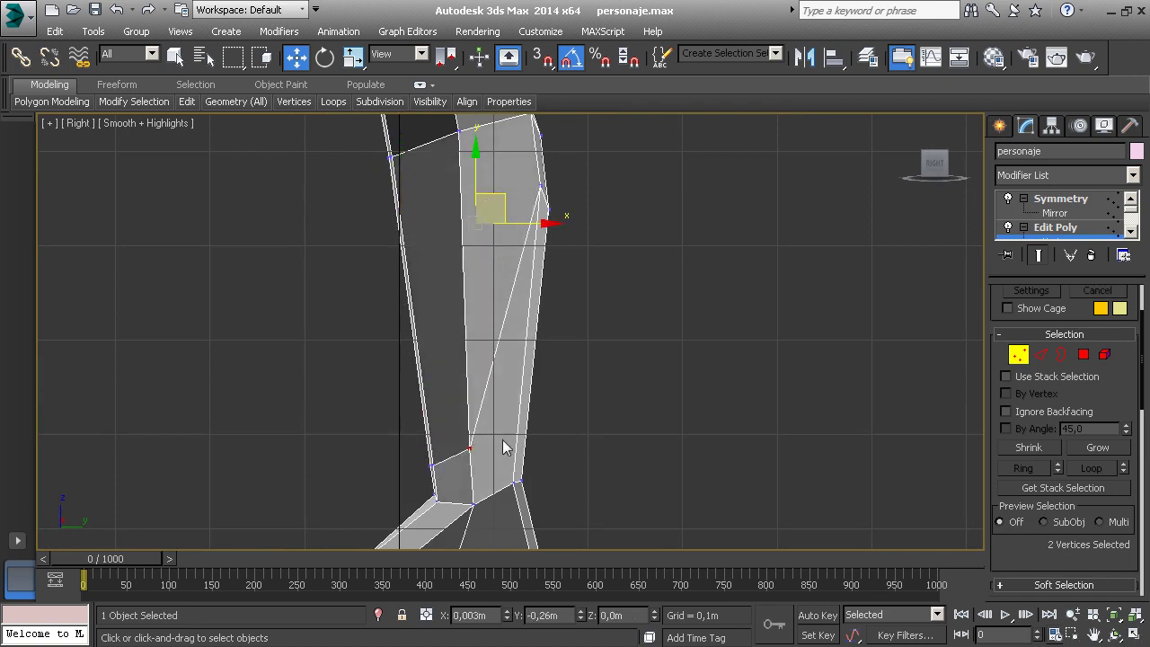
pyautogui.click(548, 199)
pyautogui.moveTo(548, 199)
pyautogui.mouseDown()
pyautogui.moveTo(556, 424)
pyautogui.moveTo(545, 418)
pyautogui.mouseUp()
pyautogui.moveTo(510, 486); pyautogui.dragTo(528, 384, button='middle')
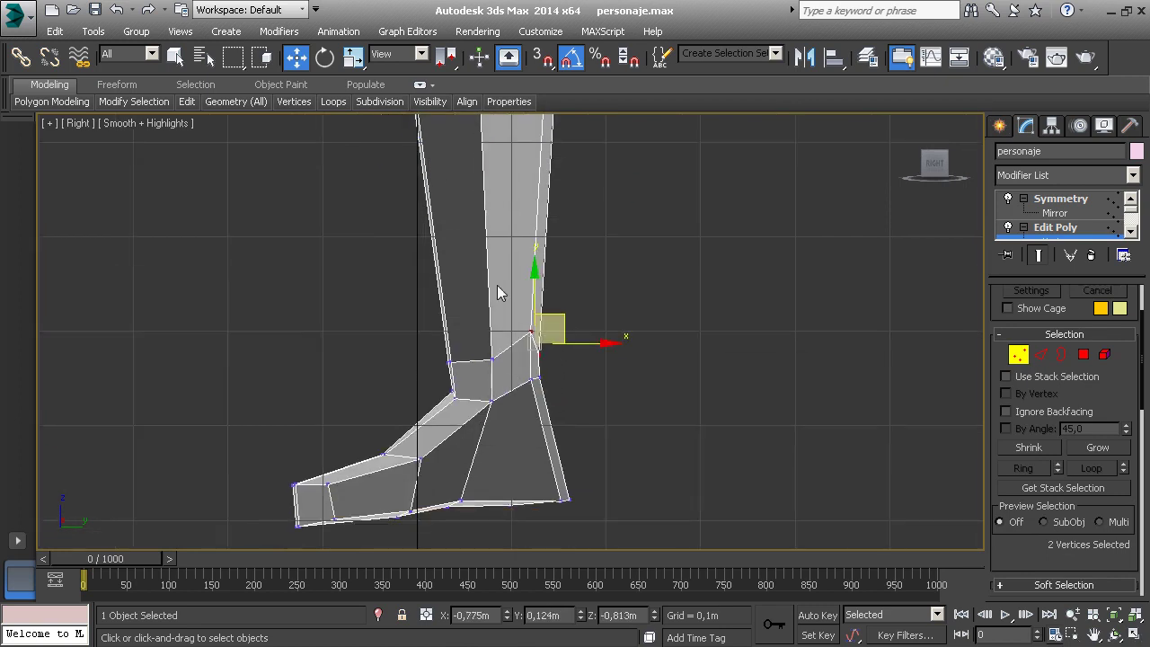
pyautogui.moveTo(503, 291); pyautogui.dragTo(497, 423, button='middle')
pyautogui.moveTo(482, 288)
pyautogui.mouseDown(button='middle')
pyautogui.moveTo(490, 398)
pyautogui.moveTo(502, 302)
pyautogui.mouseUp(button='middle')
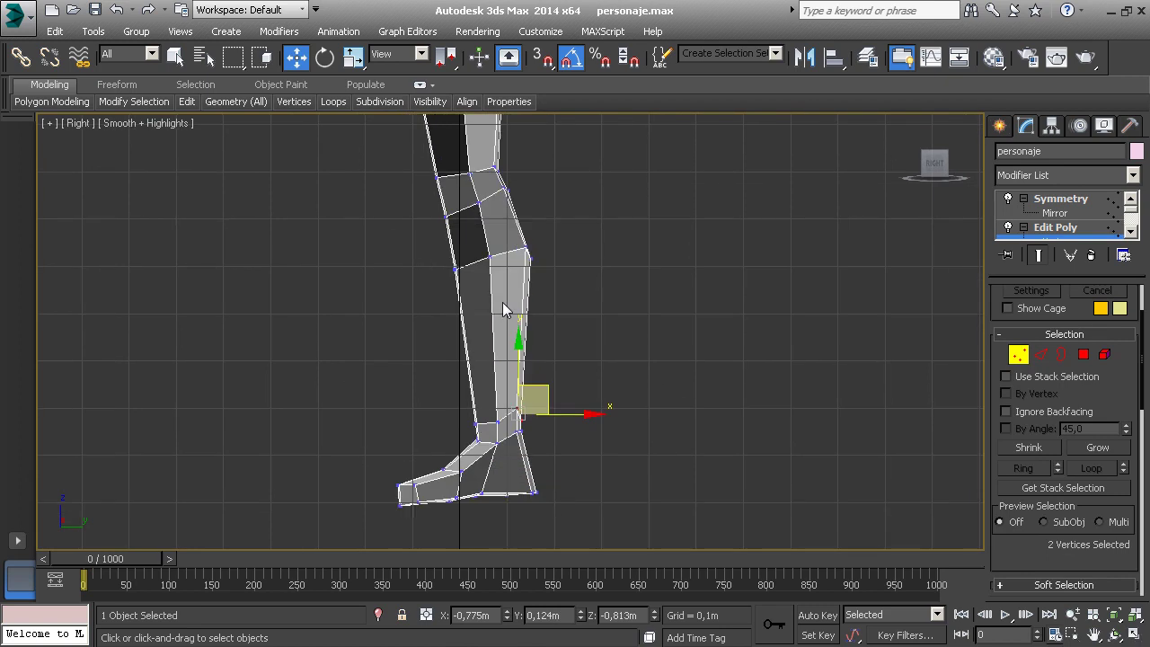
# Deselect the vertices, review the lower-leg outline, and return to the four-viewport layout.
pyautogui.scroll(3, 498, 454)
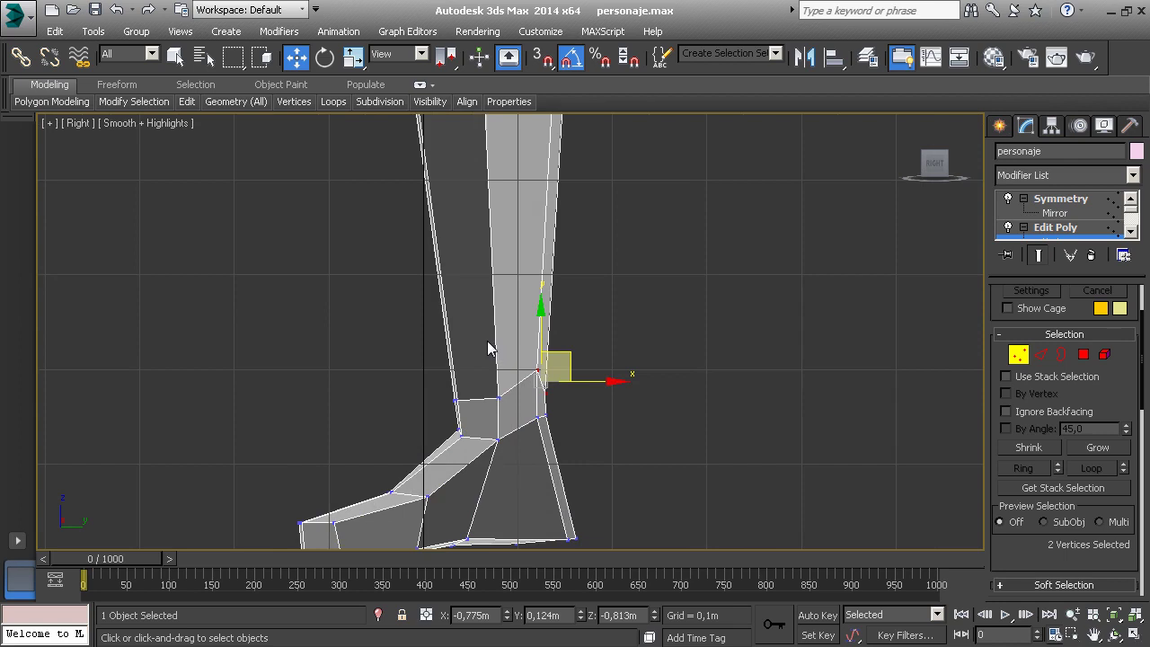
pyautogui.moveTo(433, 264); pyautogui.dragTo(432, 368, button='middle')
pyautogui.scroll(-3, 431, 369)
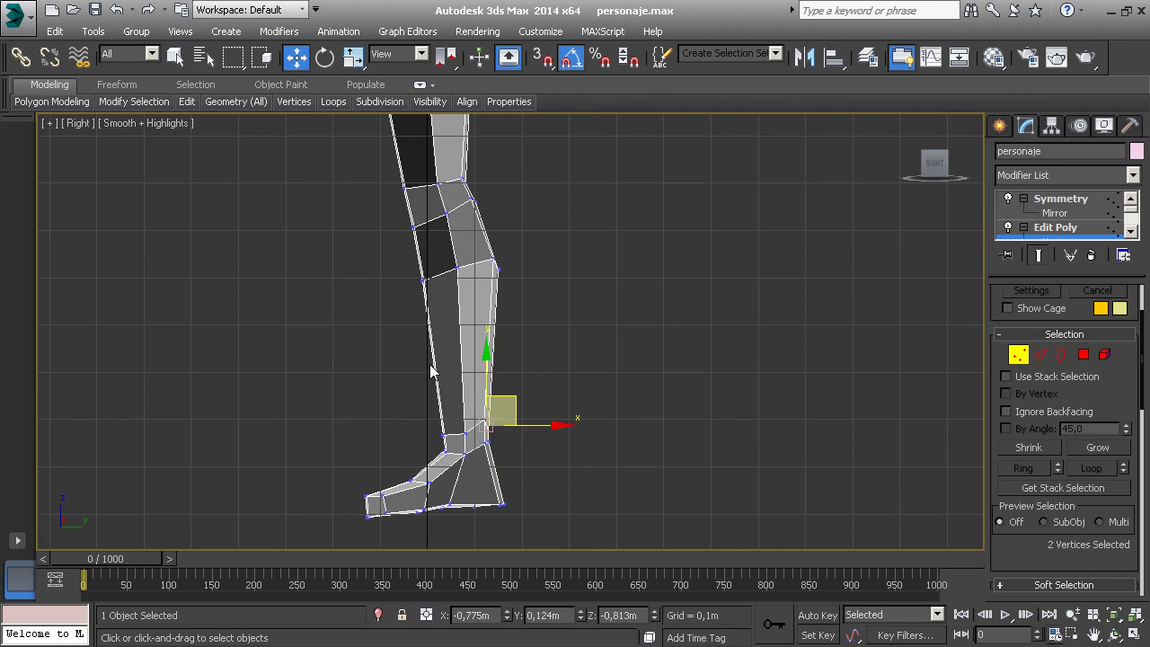
pyautogui.moveTo(520, 424); pyautogui.dragTo(520, 311, button='middle')
pyautogui.scroll(3, 522, 345)
pyautogui.click(520, 347)
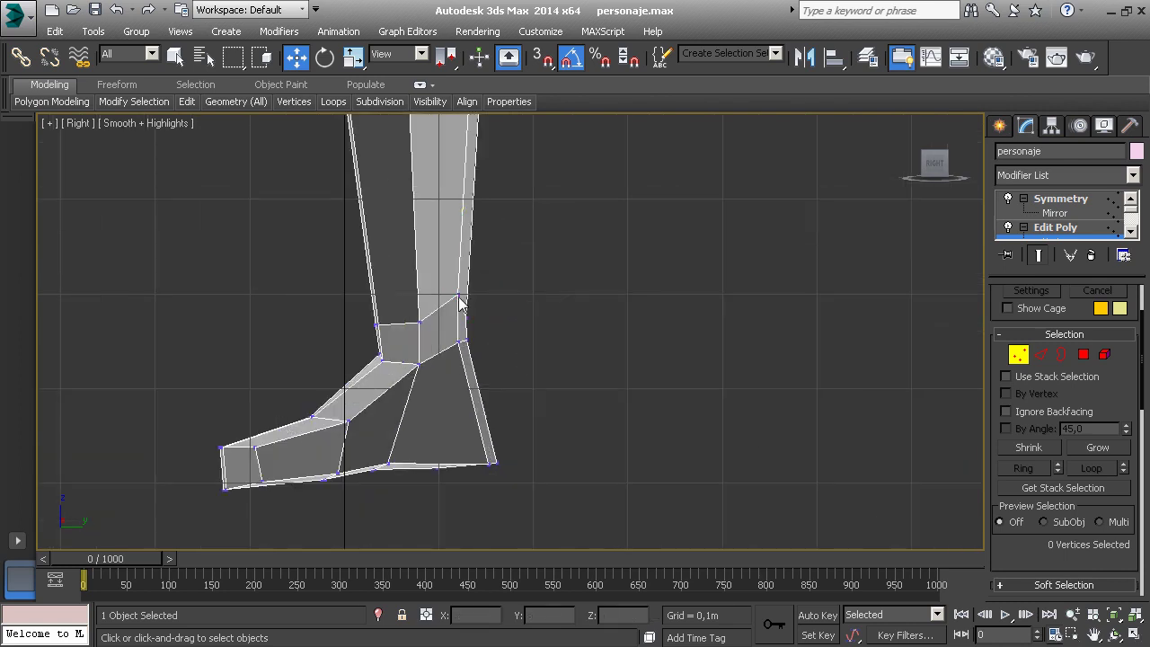
pyautogui.click(460, 281)
pyautogui.click(503, 364)
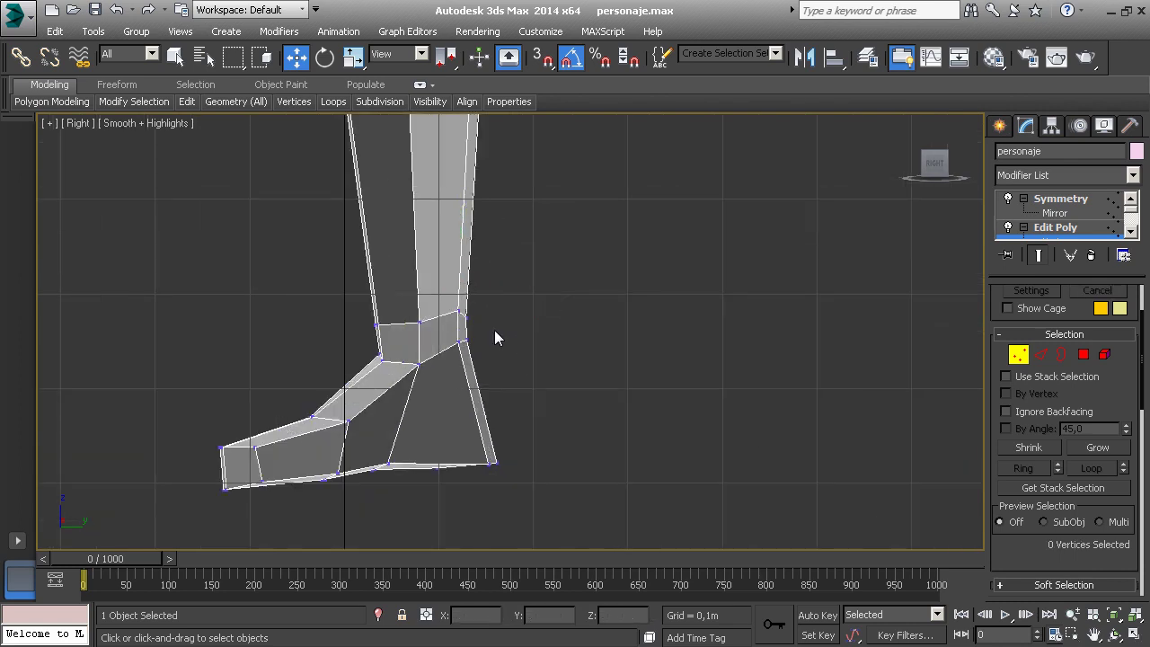
pyautogui.moveTo(494, 330); pyautogui.dragTo(450, 443, button='middle')
pyautogui.moveTo(426, 306); pyautogui.dragTo(429, 294, button='middle')
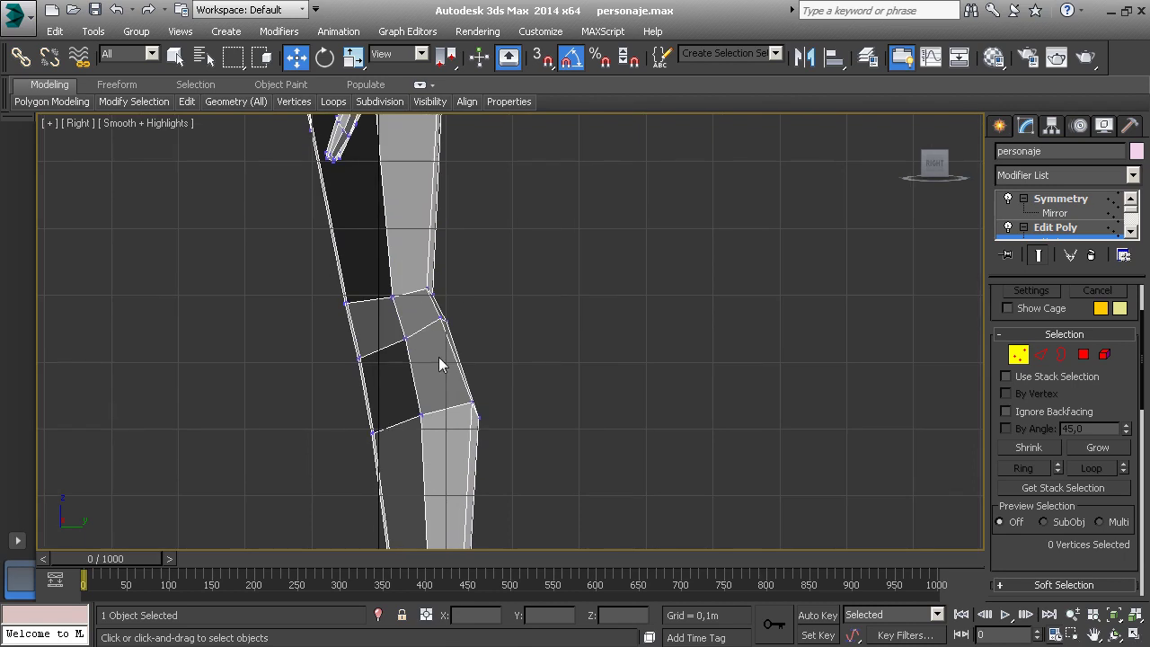
pyautogui.moveTo(442, 197)
pyautogui.mouseDown(button='middle')
pyautogui.moveTo(431, 254)
pyautogui.moveTo(472, 373)
pyautogui.mouseUp(button='middle')
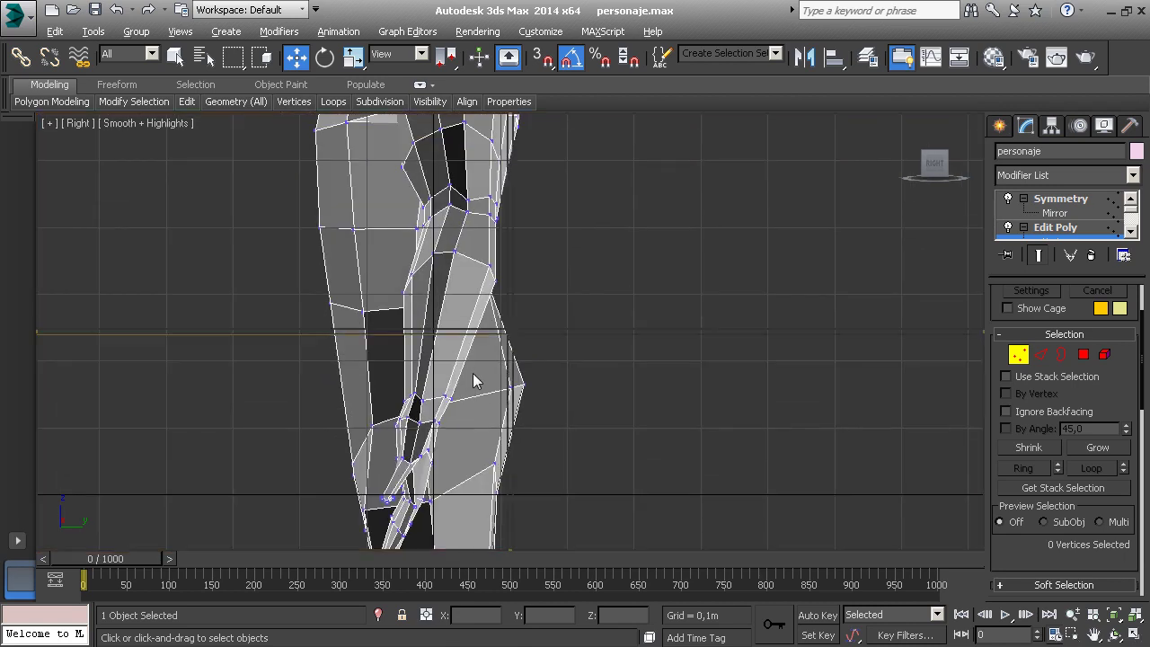
pyautogui.hotkey('alt', 'w')
pyautogui.hotkey('alt', 'w')
# Frame an angled close-up of the chest and switch the mesh to Edge level.
pyautogui.keyDown('alt'); pyautogui.moveTo(706, 417); pyautogui.dragTo(644, 431, button='middle'); pyautogui.keyUp('alt')
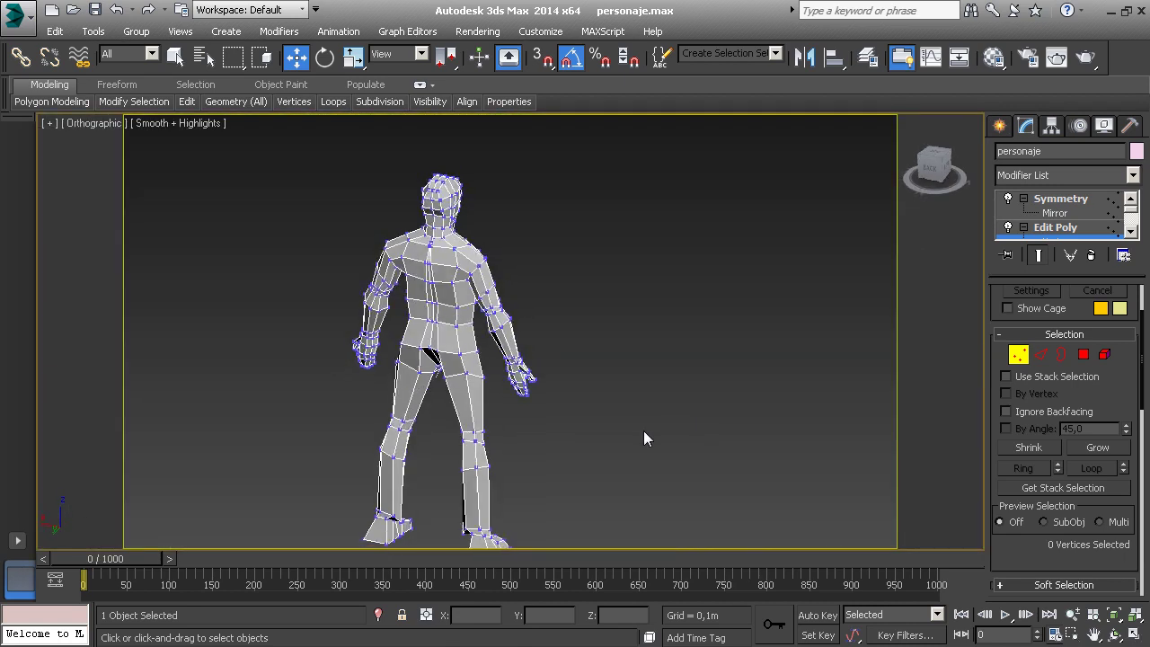
pyautogui.scroll(3, 483, 331)
pyautogui.scroll(2, 483, 330)
pyautogui.keyDown('alt'); pyautogui.moveTo(571, 396); pyautogui.dragTo(566, 392, button='middle'); pyautogui.keyUp('alt')
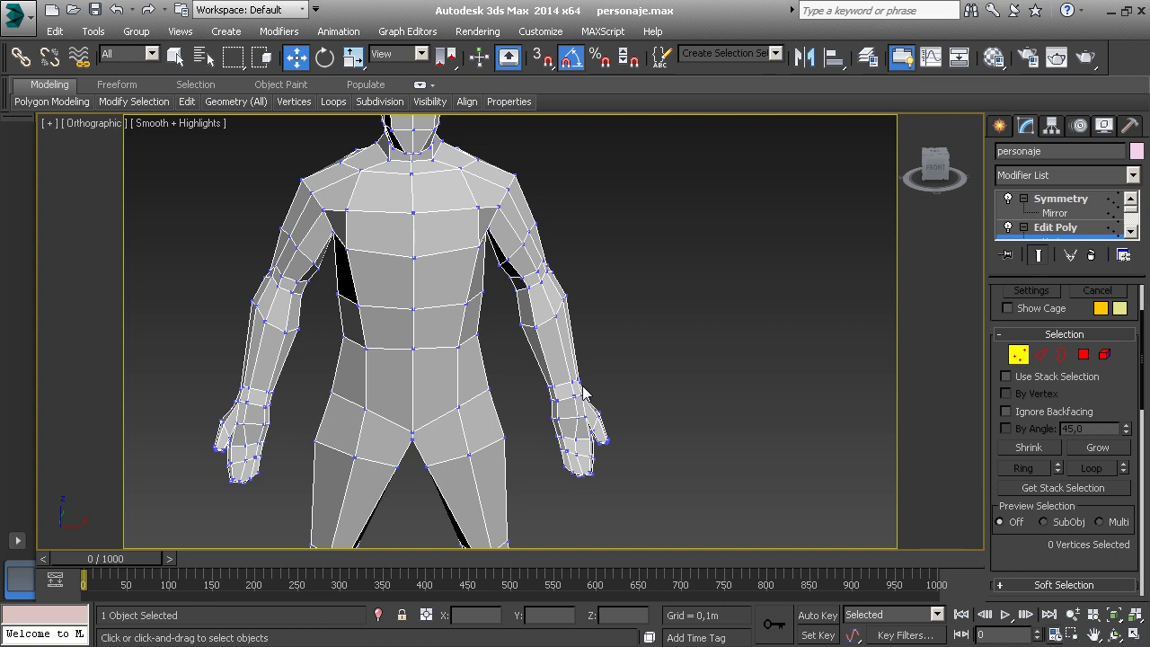
pyautogui.keyDown('alt'); pyautogui.moveTo(580, 275); pyautogui.dragTo(532, 261, button='middle'); pyautogui.keyUp('alt')
pyautogui.scroll(3, 521, 320)
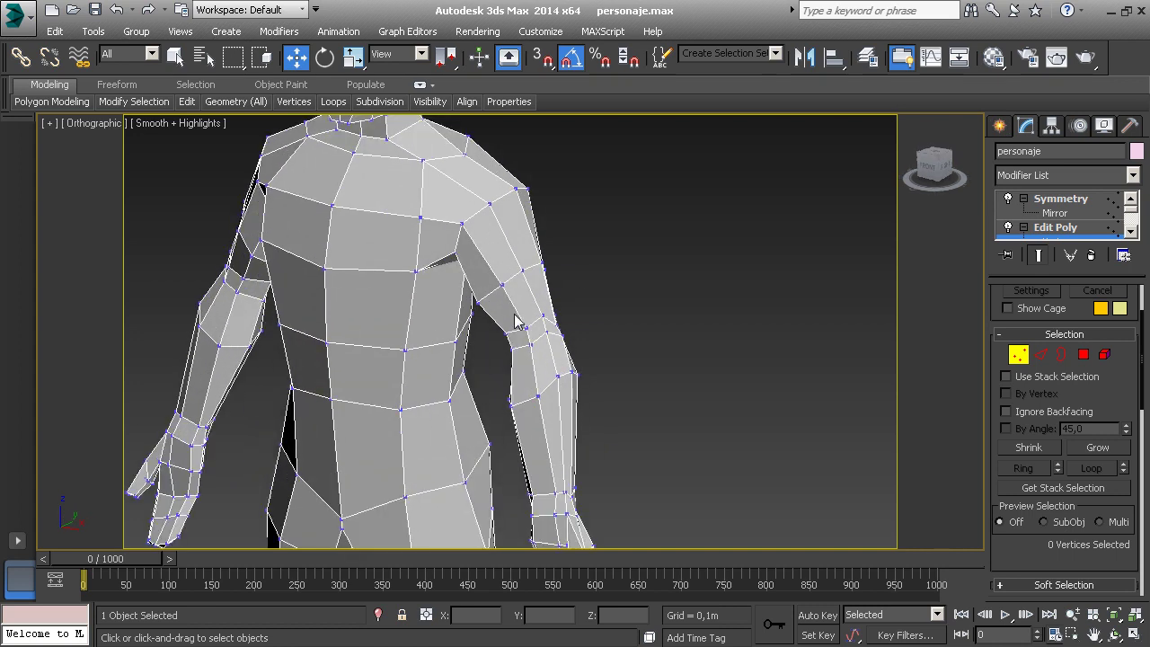
pyautogui.scroll(3, 521, 321)
pyautogui.click(1039, 354)
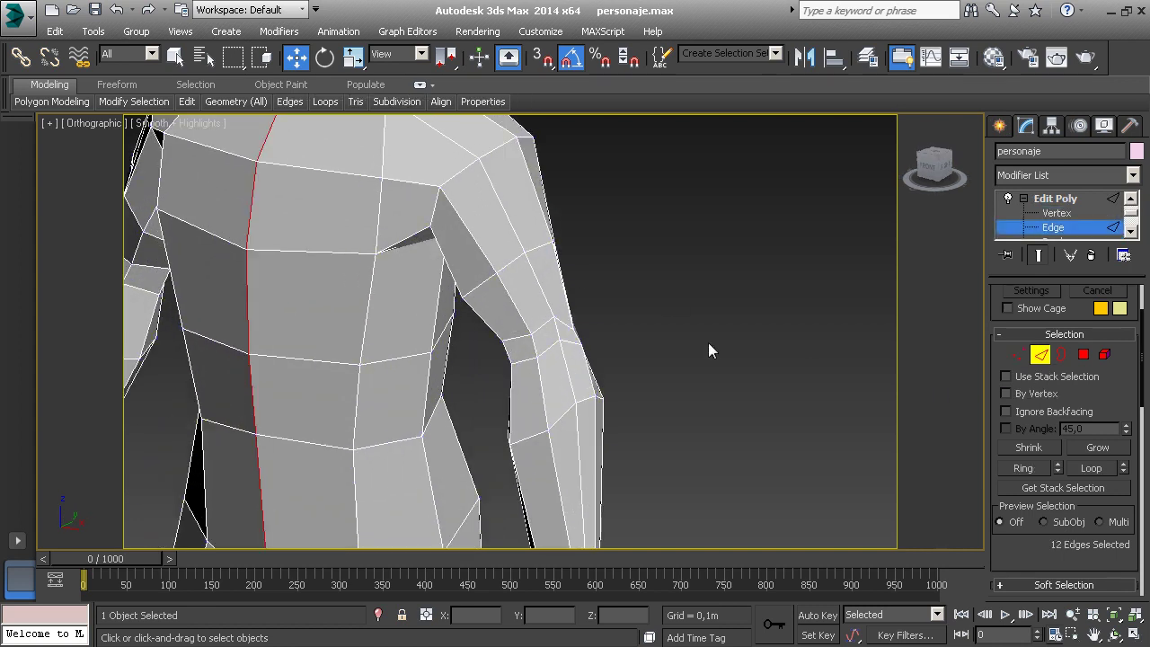
# Select the vertical edge loop down the front torso, then return to Vertex level.
pyautogui.click(531, 262)
pyautogui.moveTo(599, 311)
pyautogui.keyDown('alt'); pyautogui.mouseDown(button='middle')
pyautogui.moveTo(588, 293)
pyautogui.moveTo(374, 296)
pyautogui.moveTo(379, 335)
pyautogui.mouseUp(button='middle'); pyautogui.keyUp('alt')
pyautogui.click(1018, 354)
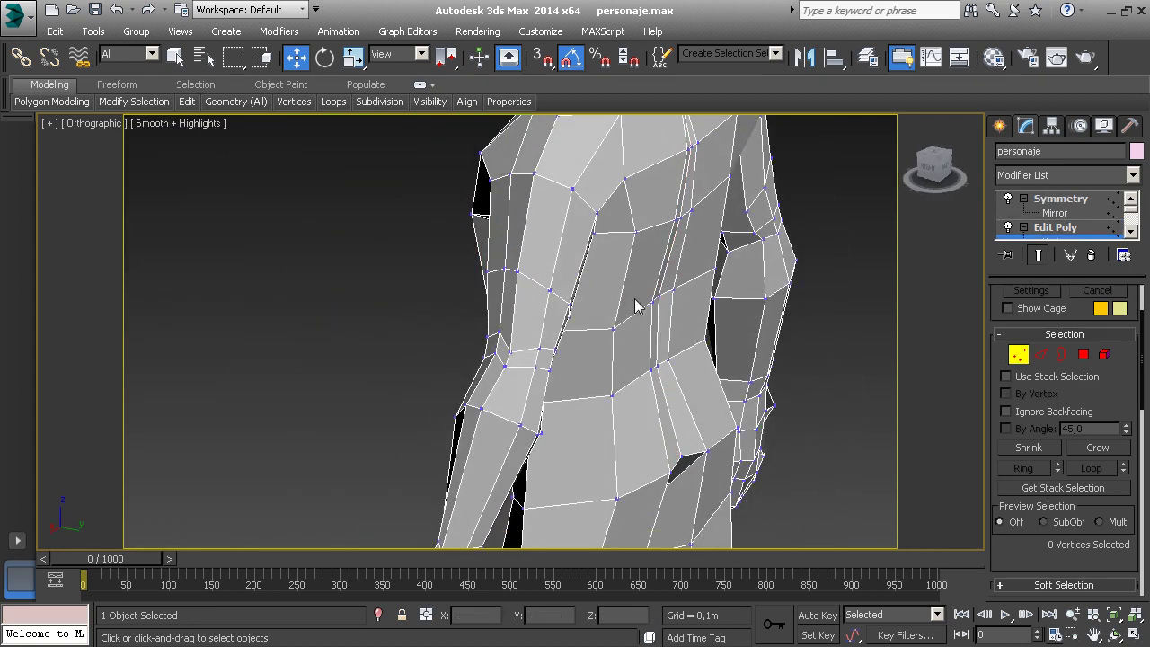
# Nudge the shoulder vertex slightly, pick its neighbour, and switch back to Edge level.
pyautogui.keyDown('alt'); pyautogui.moveTo(509, 272); pyautogui.dragTo(500, 268, button='middle'); pyautogui.keyUp('alt')
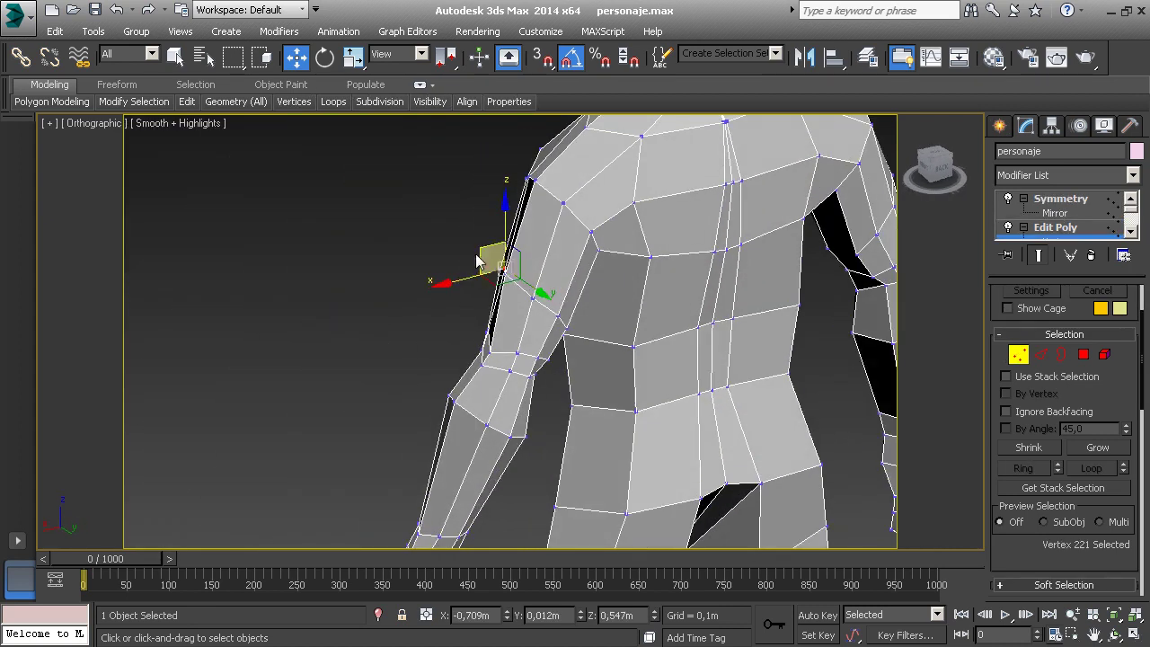
pyautogui.moveTo(499, 267); pyautogui.dragTo(517, 287)
pyautogui.click(506, 271)
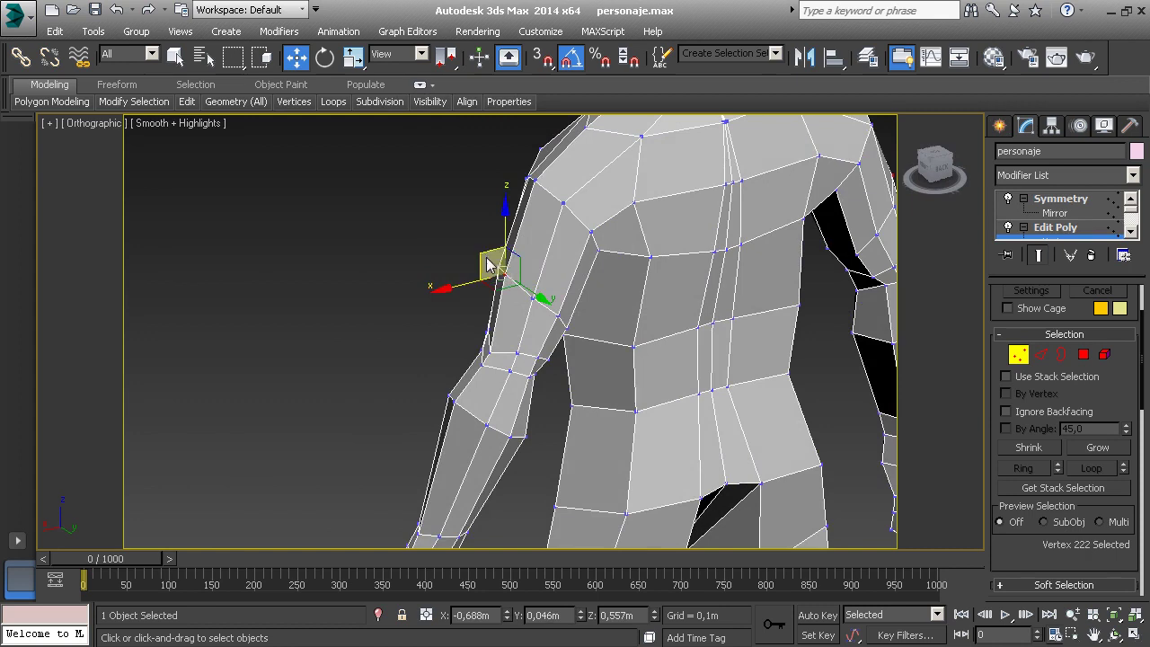
pyautogui.keyDown('alt'); pyautogui.moveTo(485, 269); pyautogui.dragTo(648, 265, button='middle'); pyautogui.keyUp('alt')
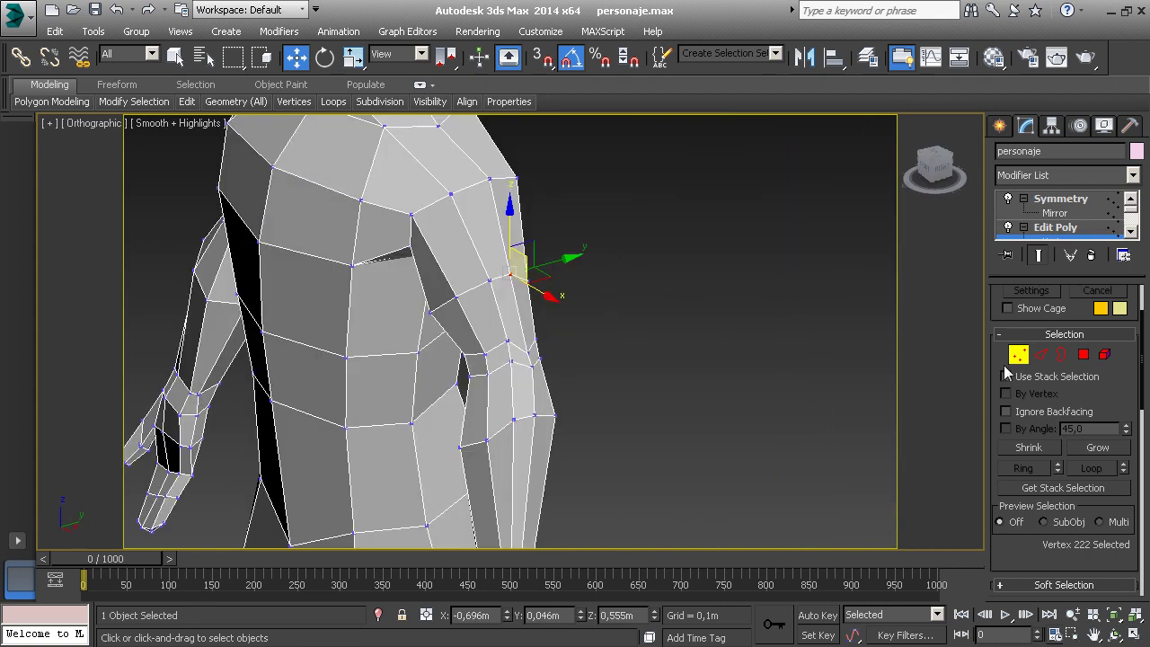
pyautogui.click(1040, 354)
# Select the whole edge loop around the upper arm with Loop.
pyautogui.scroll(-2, 1025, 505)
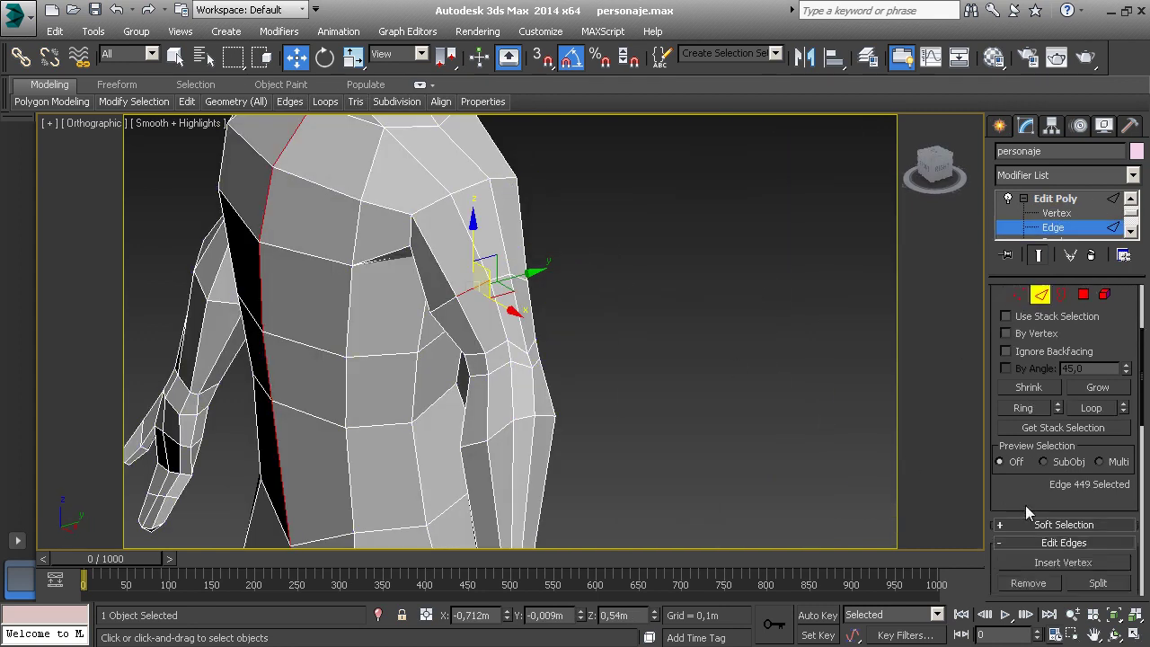
pyautogui.scroll(-2, 1029, 477)
pyautogui.scroll(-2, 1032, 410)
pyautogui.scroll(2, 1032, 405)
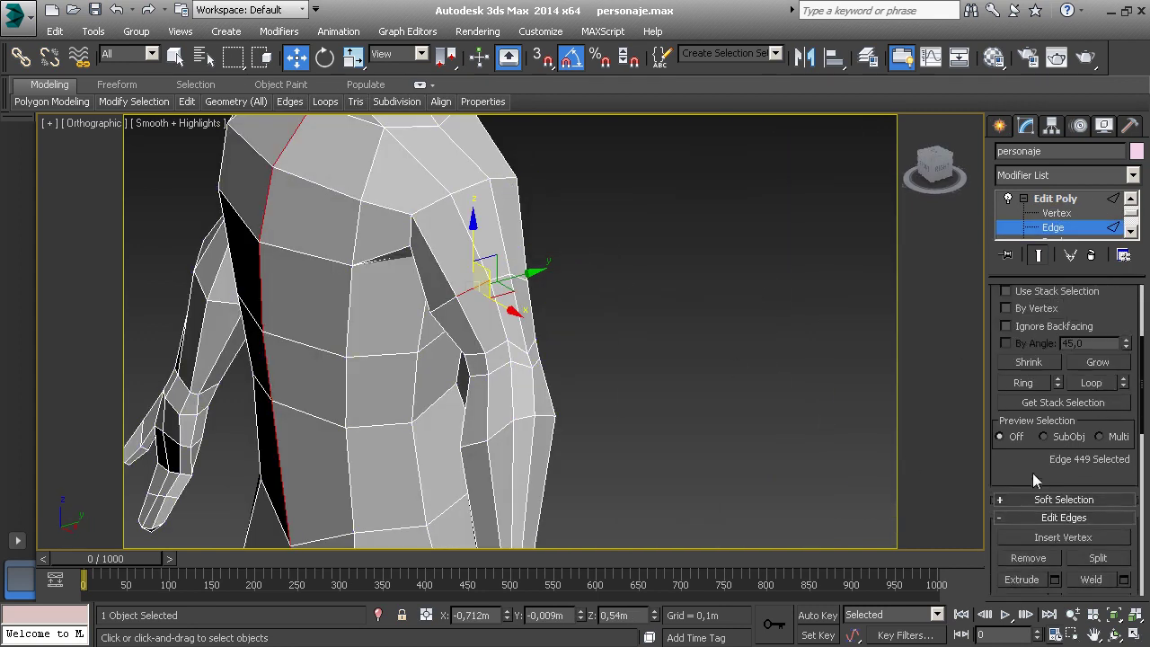
pyautogui.click(1093, 383)
# Chamfer the upper-arm edge loop into two parallel loops.
pyautogui.moveTo(484, 381)
pyautogui.keyDown('alt'); pyautogui.mouseDown(button='middle')
pyautogui.moveTo(572, 329)
pyautogui.moveTo(955, 510)
pyautogui.mouseUp(button='middle'); pyautogui.keyUp('alt')
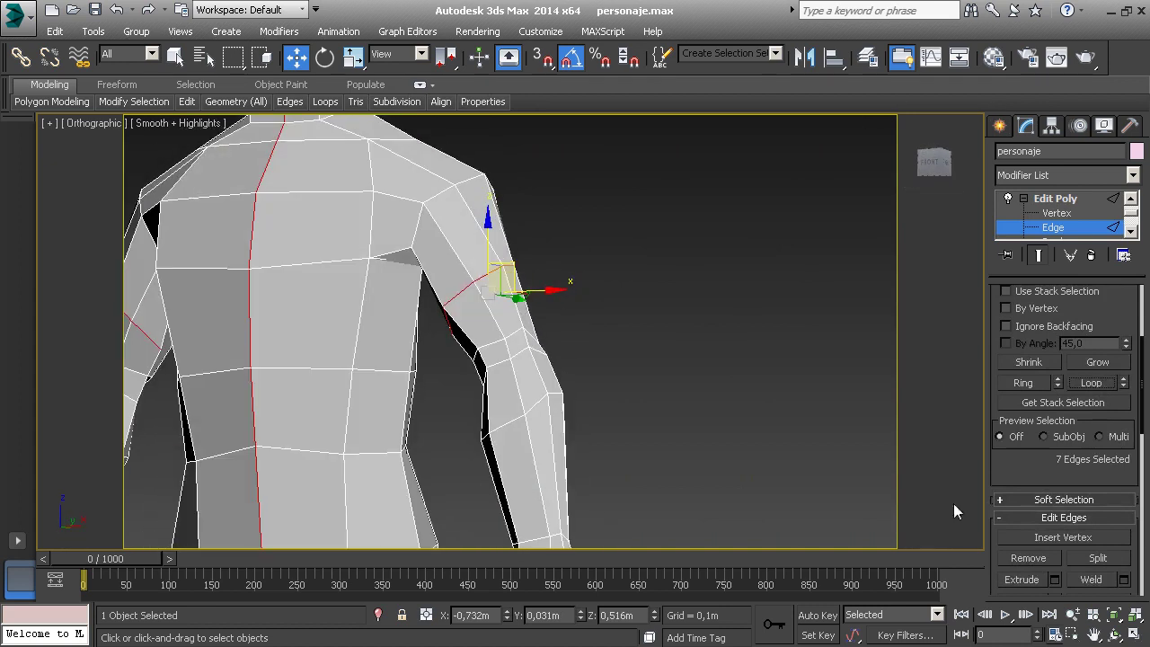
pyautogui.scroll(-2, 1016, 441)
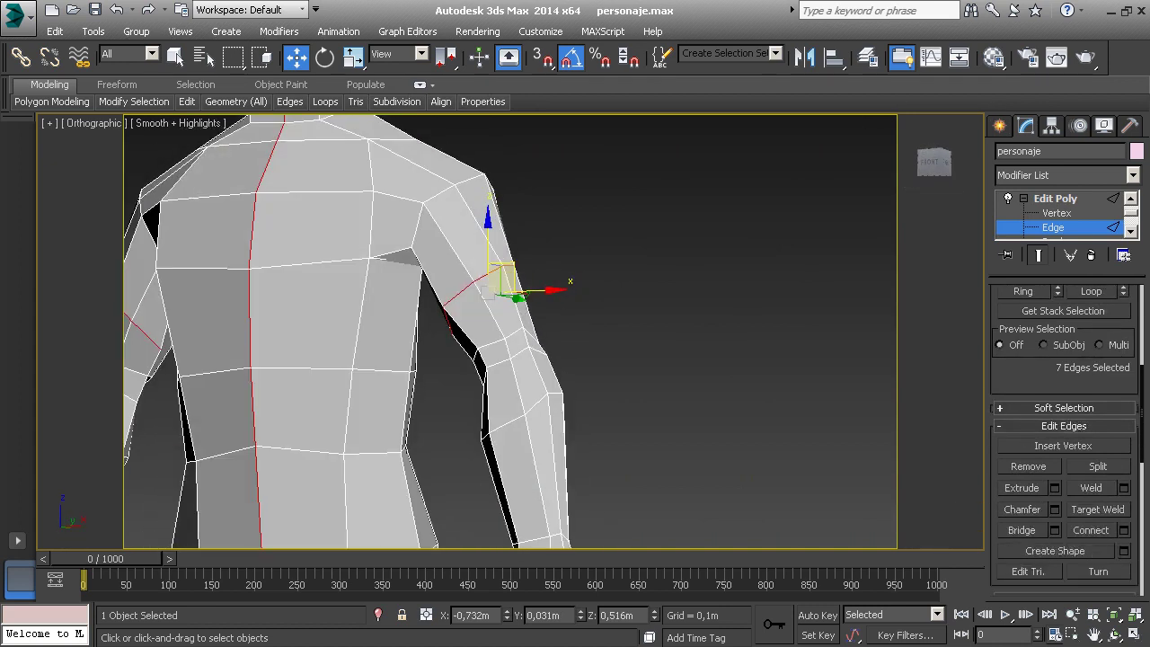
pyautogui.click(1024, 509)
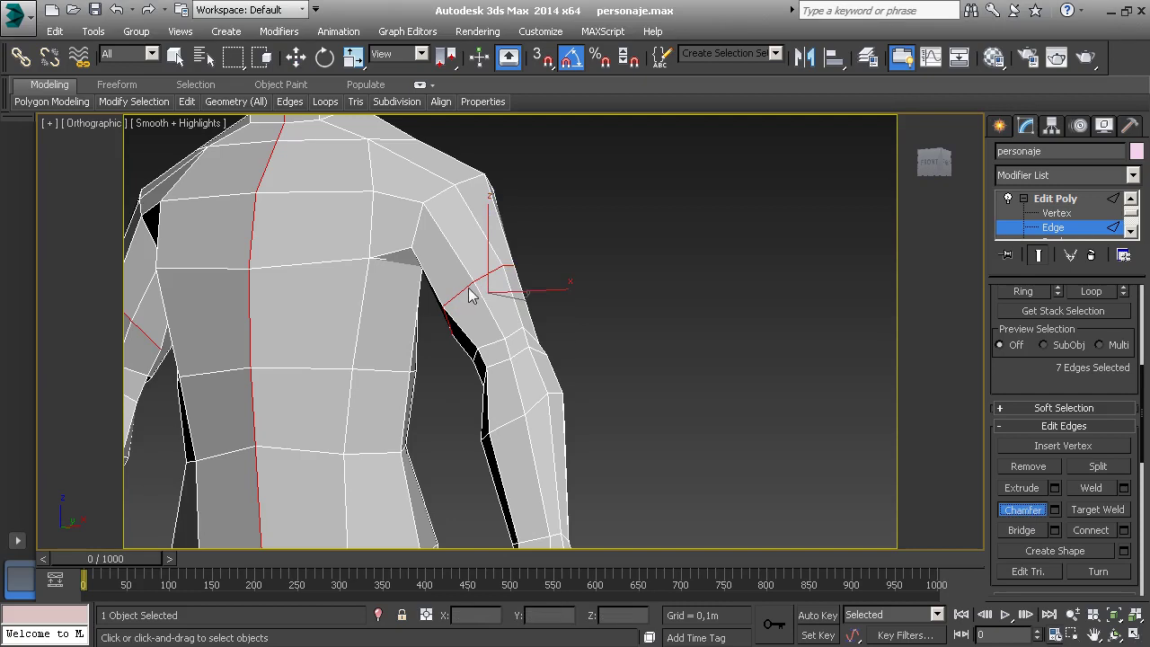
pyautogui.moveTo(468, 287); pyautogui.dragTo(474, 258)
pyautogui.keyDown('alt'); pyautogui.moveTo(543, 279); pyautogui.dragTo(570, 290, button='middle'); pyautogui.keyUp('alt')
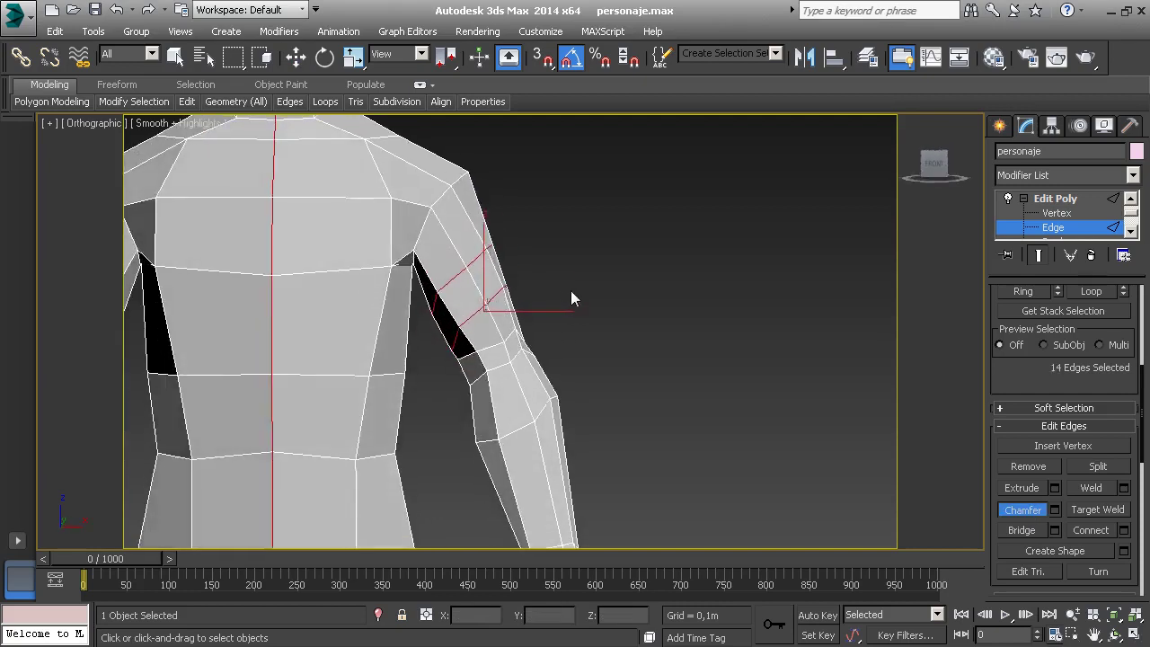
pyautogui.press('w')
# Switch the top-right viewport to Front, zoom extents, maximize it and zoom in.
pyautogui.hotkey('alt', 'w')
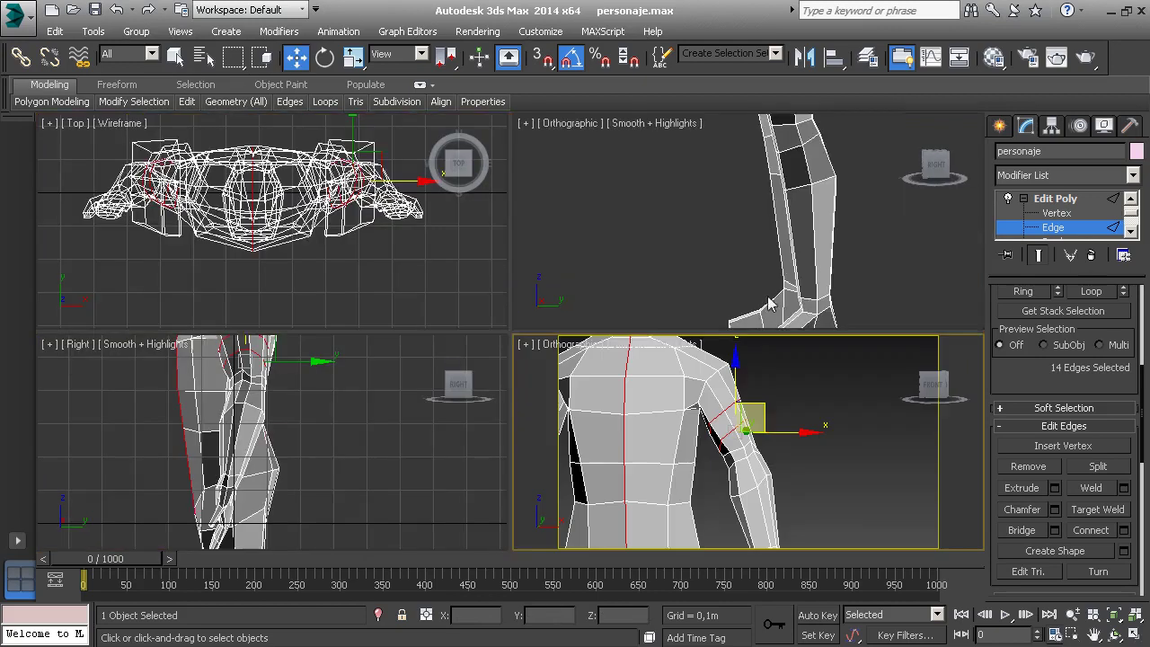
pyautogui.rightClick(783, 231)
pyautogui.press('f')
pyautogui.press('z')
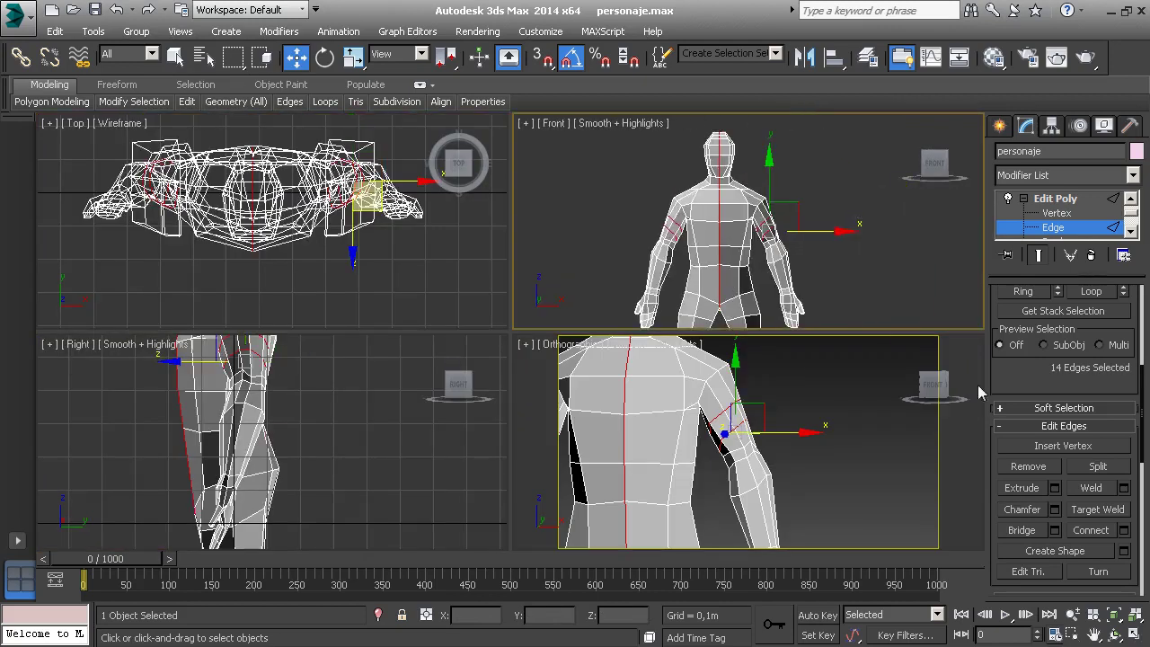
pyautogui.hotkey('alt', 'w')
pyautogui.scroll(3, 564, 342)
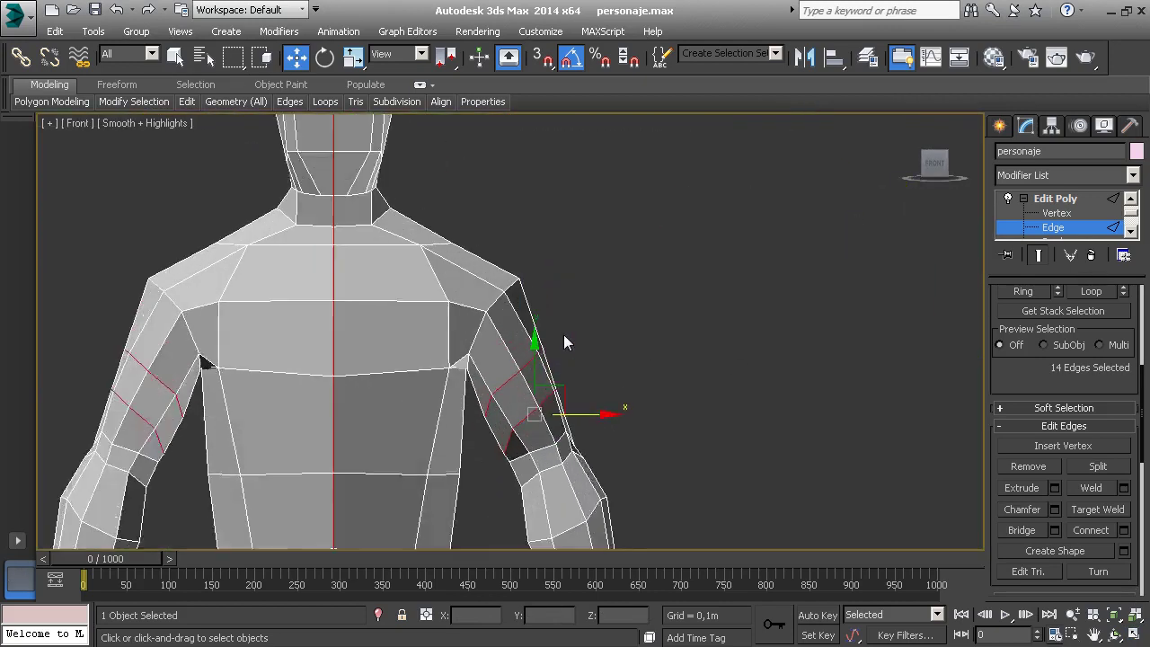
pyautogui.scroll(1, 564, 334)
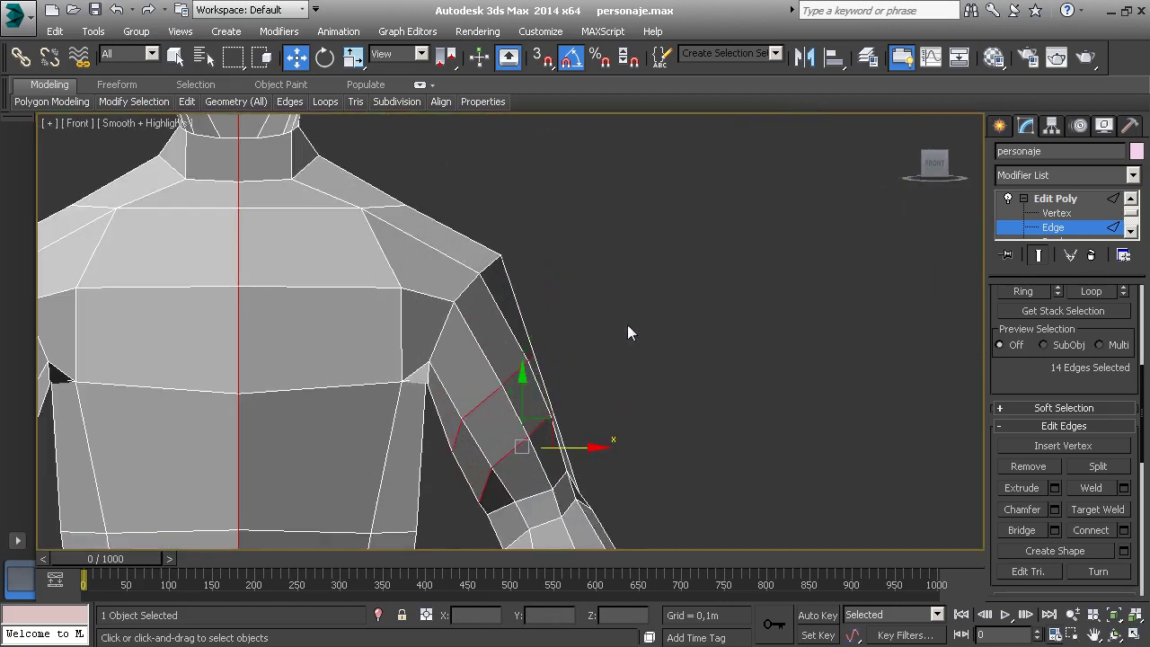
pyautogui.click(868, 56)
# Unhide the referencias layer, hiding perfil and posterior so only anterior shows.
pyautogui.click(368, 298)
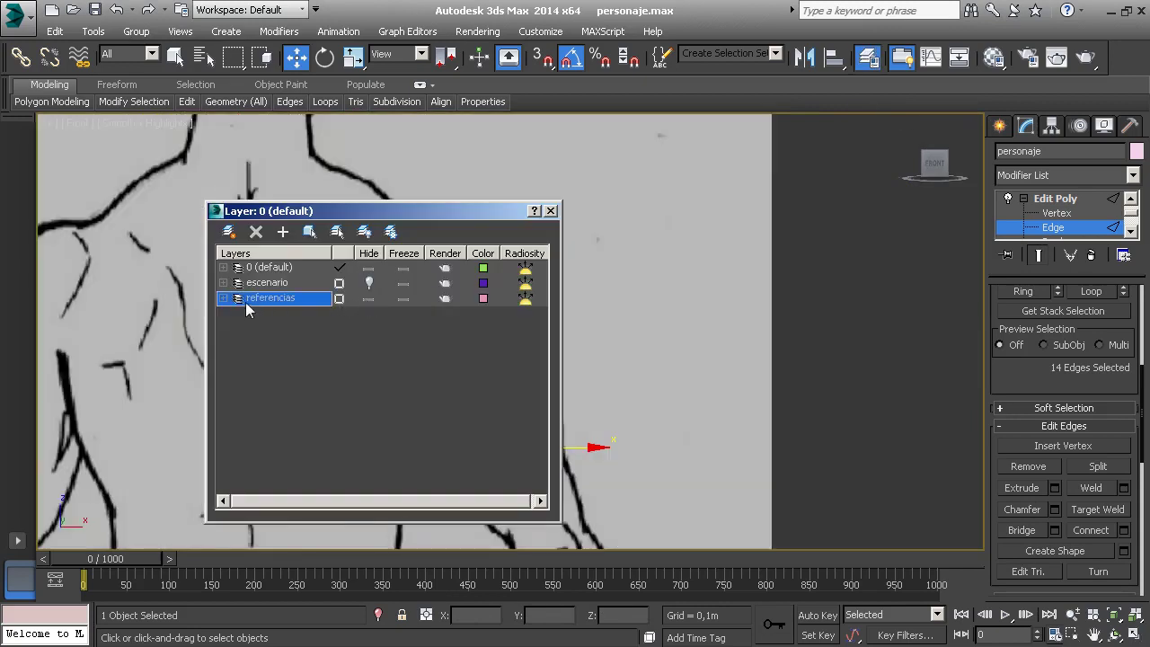
pyautogui.click(222, 297)
pyautogui.click(369, 329)
pyautogui.click(369, 344)
pyautogui.click(271, 313)
pyautogui.click(280, 328)
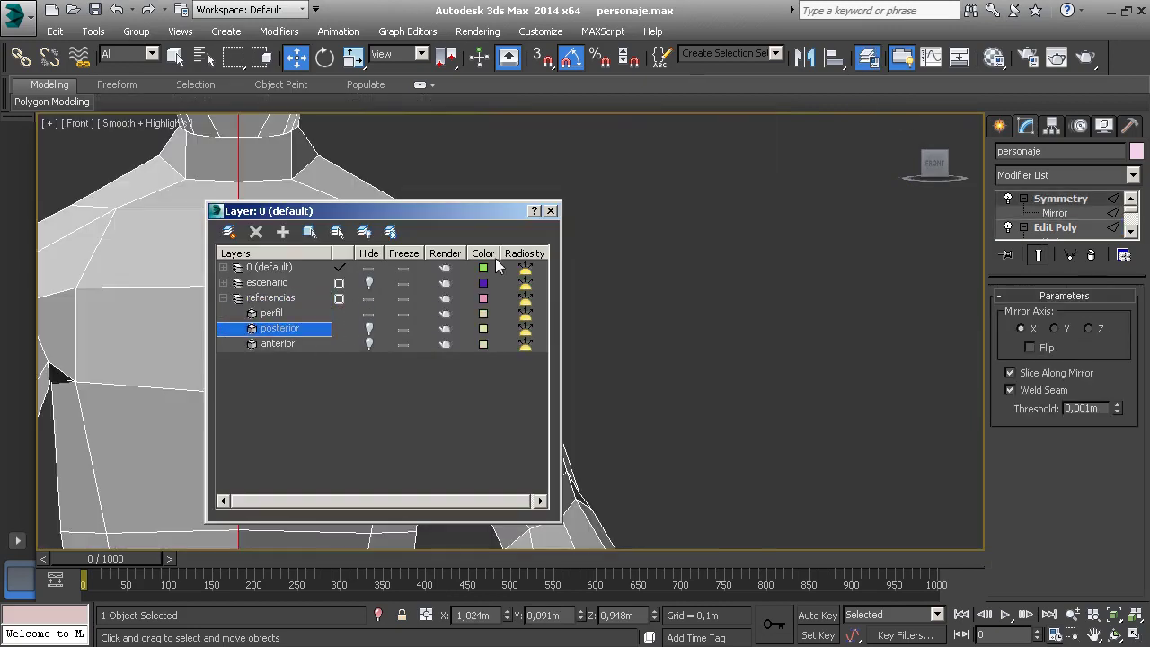
pyautogui.click(369, 313)
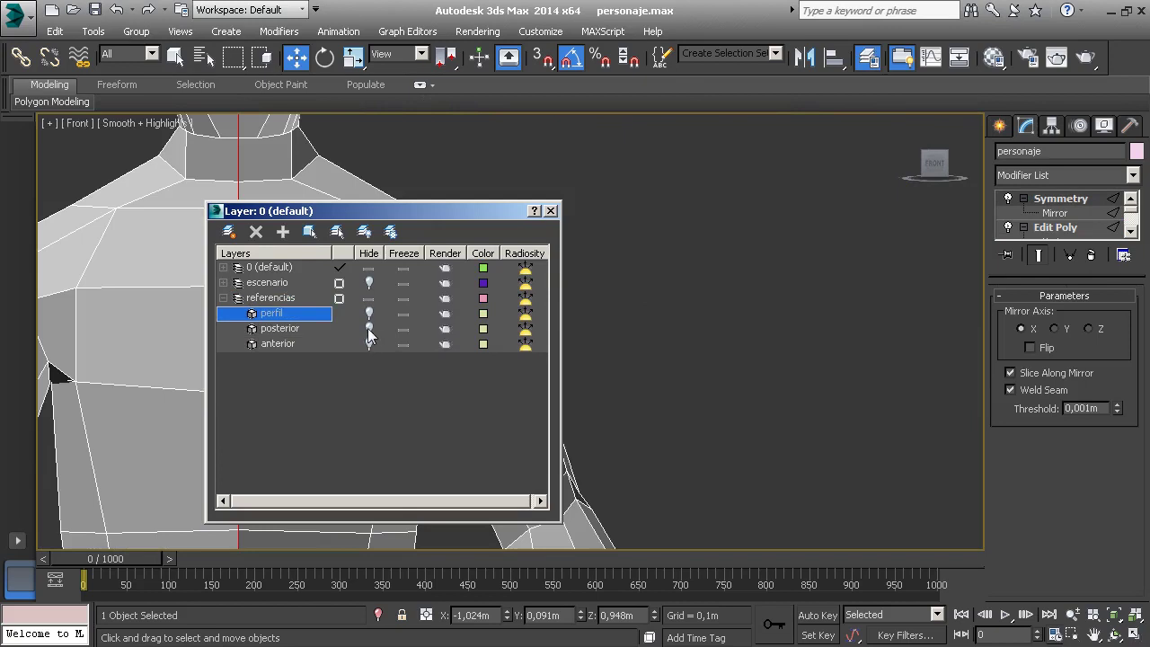
pyautogui.click(369, 344)
pyautogui.click(551, 210)
# Make the mesh see-through with Alt+X and centre the chest and arm.
pyautogui.scroll(-2, 540, 288)
pyautogui.hotkey('alt', 'x')
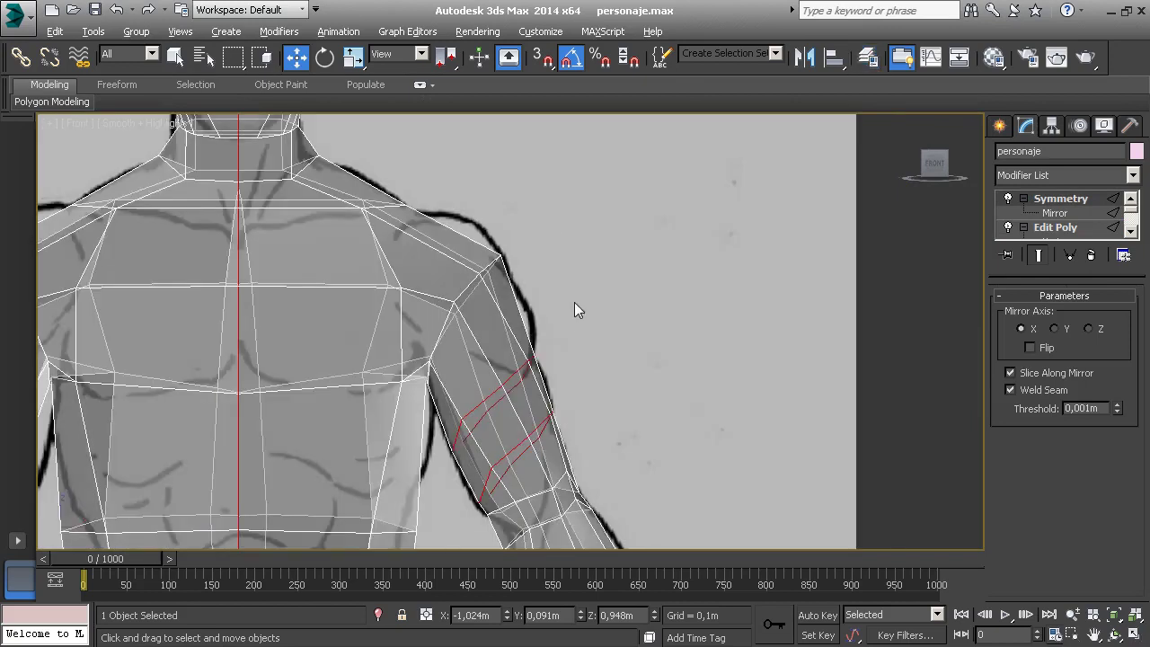
pyautogui.moveTo(574, 302); pyautogui.dragTo(610, 314, button='middle')
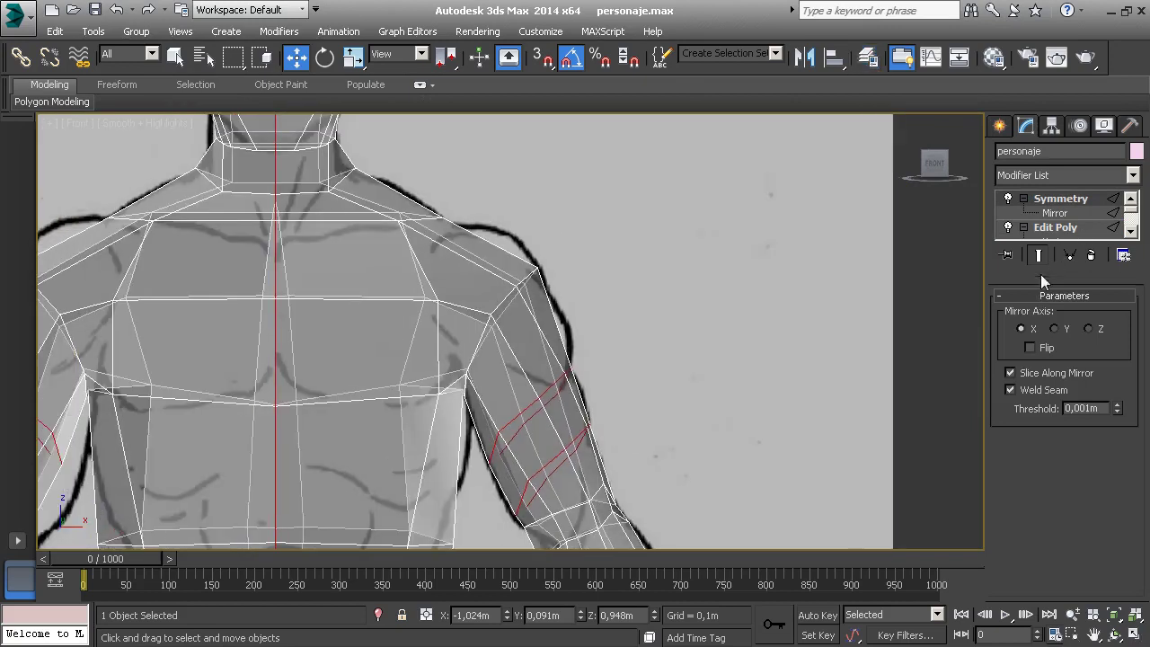
pyautogui.moveTo(1041, 274); pyautogui.dragTo(1041, 346)
# Move the shoulder vertex and an upper-arm vertex up-left onto the sketch outline.
pyautogui.click(1057, 241)
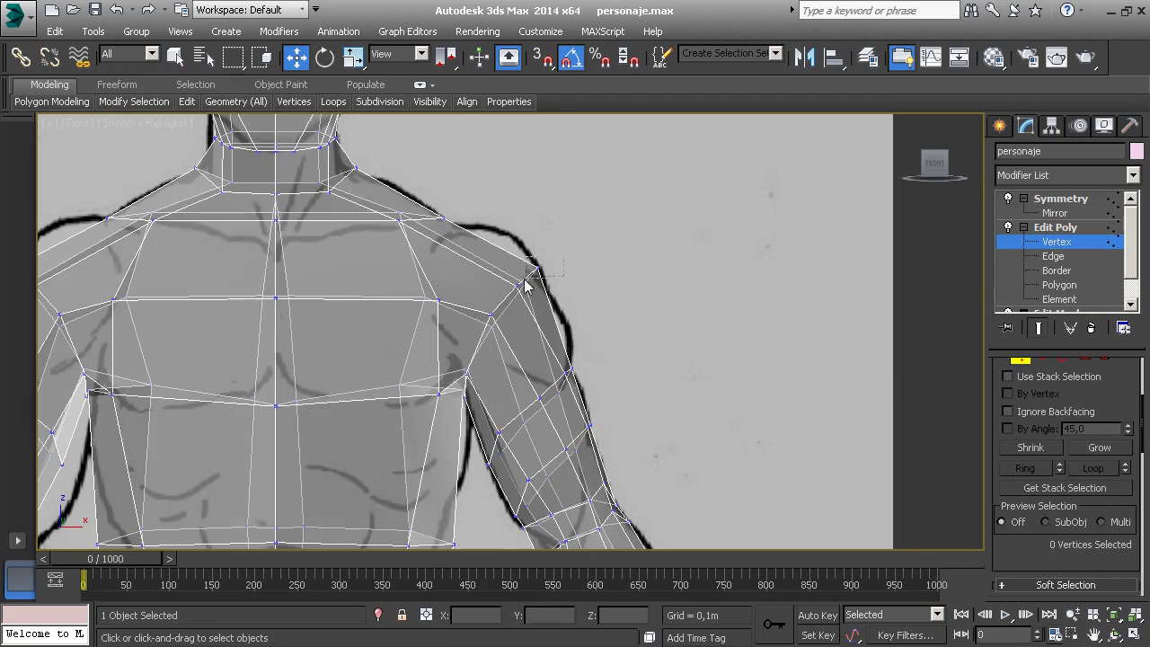
pyautogui.moveTo(510, 270)
pyautogui.mouseDown()
pyautogui.moveTo(538, 296)
pyautogui.moveTo(540, 218)
pyautogui.mouseUp()
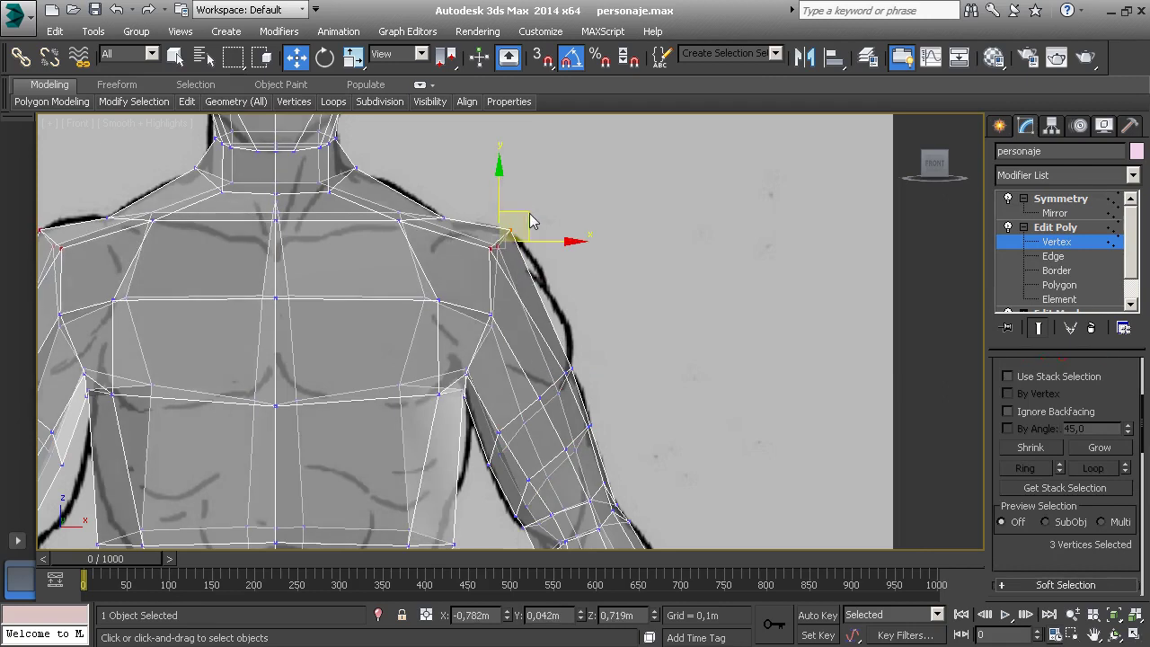
pyautogui.moveTo(481, 345)
pyautogui.mouseDown()
pyautogui.moveTo(510, 314)
pyautogui.moveTo(497, 304)
pyautogui.mouseUp()
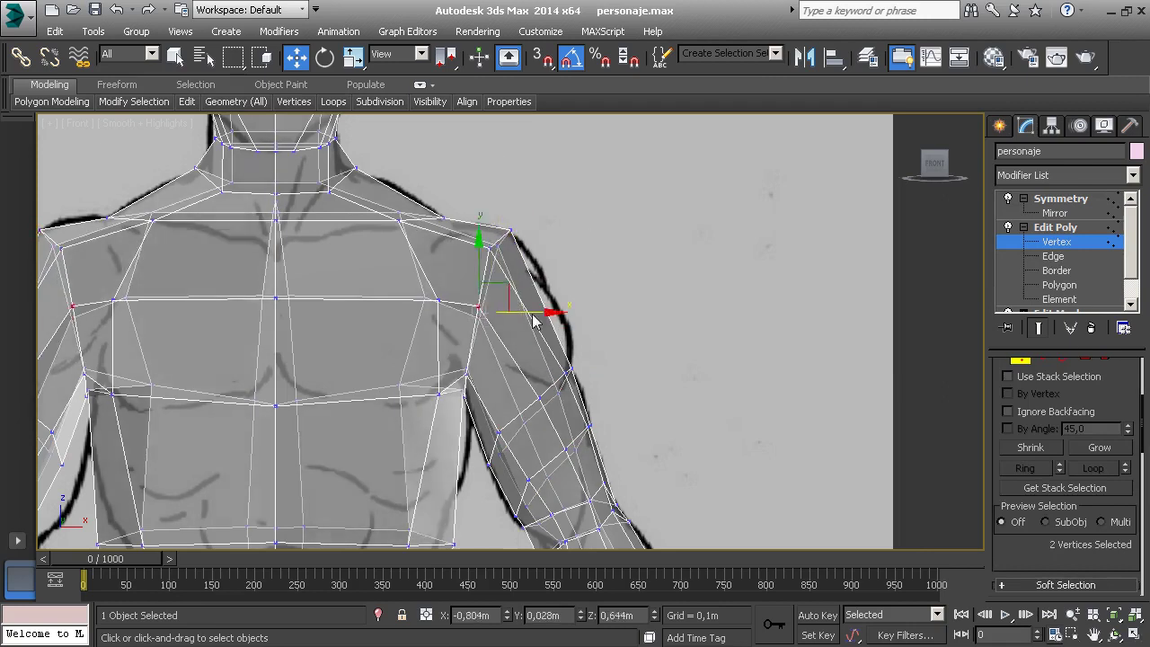
pyautogui.moveTo(590, 352)
pyautogui.mouseDown()
pyautogui.moveTo(553, 402)
pyautogui.moveTo(568, 319)
pyautogui.mouseUp()
pyautogui.click(537, 396)
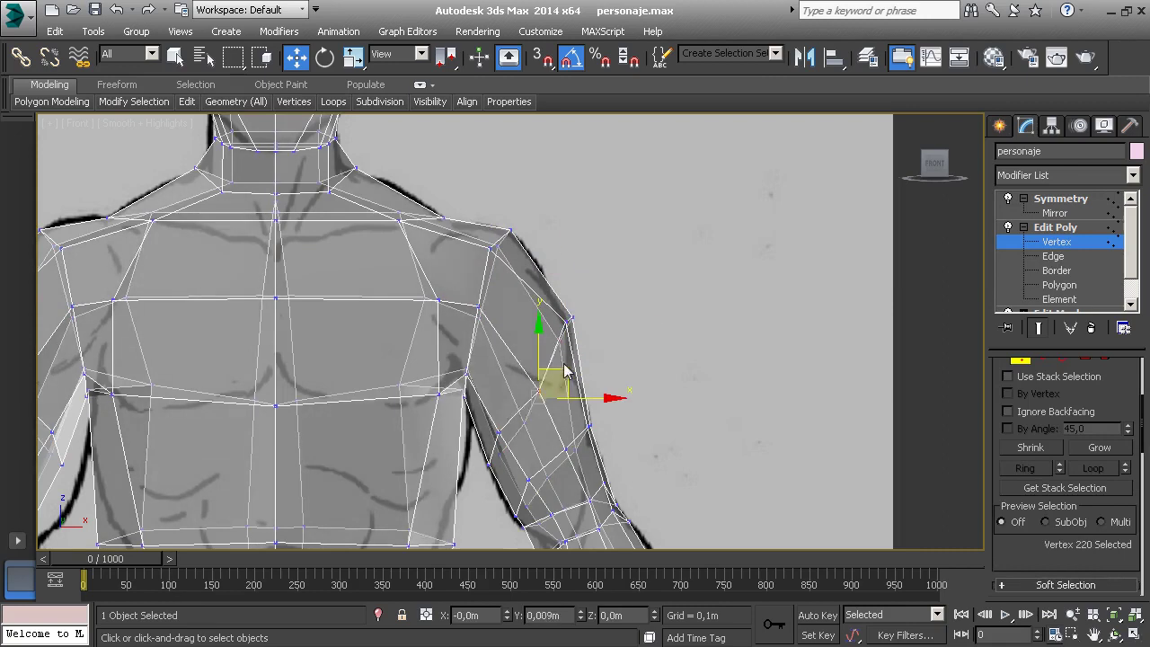
pyautogui.moveTo(536, 396); pyautogui.dragTo(527, 364)
# Fit the remaining arm vertices, including a group of four, to the sketch's arm outline.
pyautogui.click(495, 430)
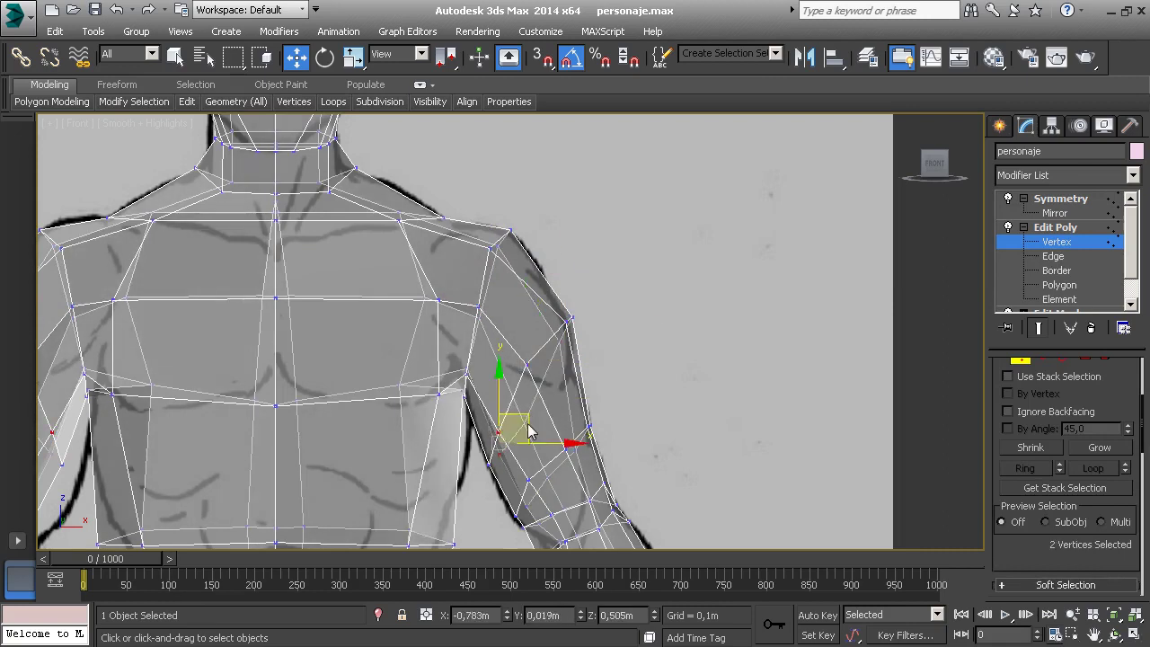
pyautogui.moveTo(525, 439); pyautogui.dragTo(518, 410)
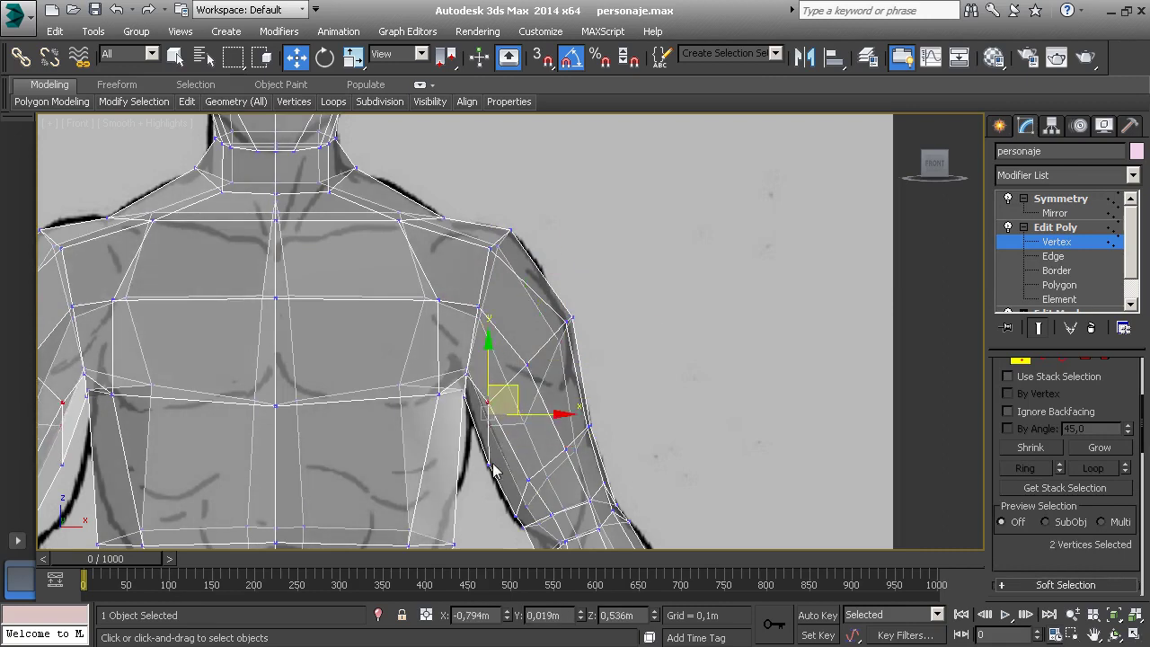
pyautogui.click(492, 471)
pyautogui.moveTo(493, 472); pyautogui.dragTo(522, 378)
pyautogui.click(528, 435)
pyautogui.click(524, 424)
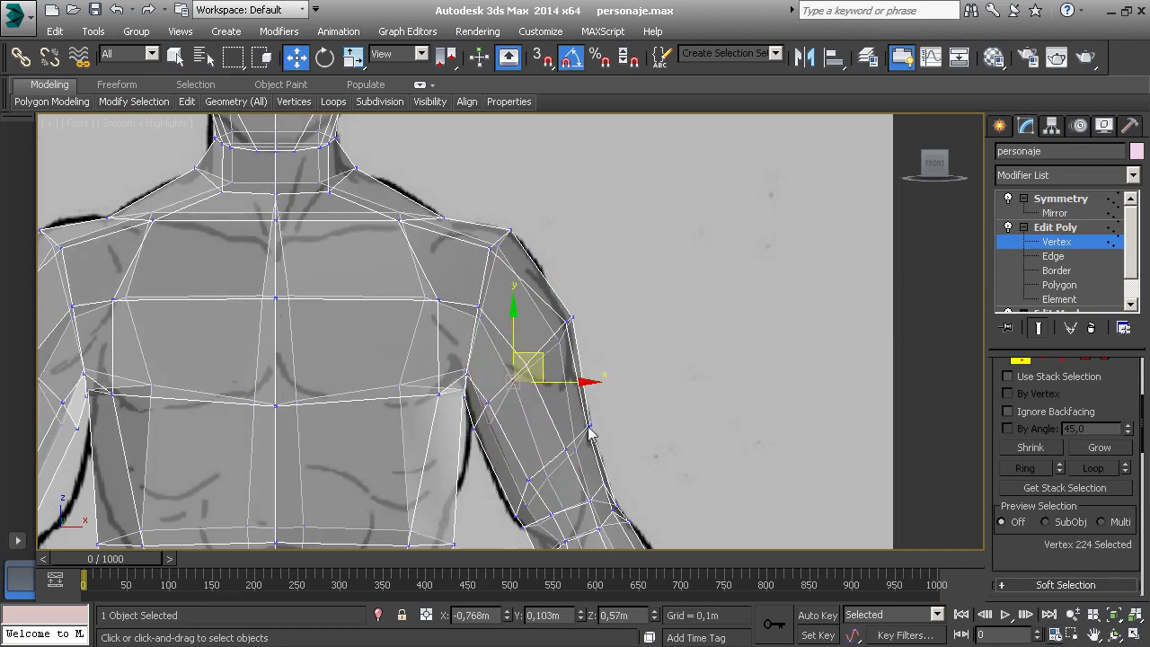
pyautogui.moveTo(593, 441); pyautogui.dragTo(608, 416, button='middle')
pyautogui.moveTo(569, 439)
pyautogui.mouseDown()
pyautogui.moveTo(626, 400)
pyautogui.moveTo(620, 376)
pyautogui.mouseUp()
pyautogui.moveTo(526, 440)
pyautogui.mouseDown()
pyautogui.moveTo(555, 491)
pyautogui.moveTo(554, 450)
pyautogui.moveTo(530, 470)
pyautogui.mouseUp()
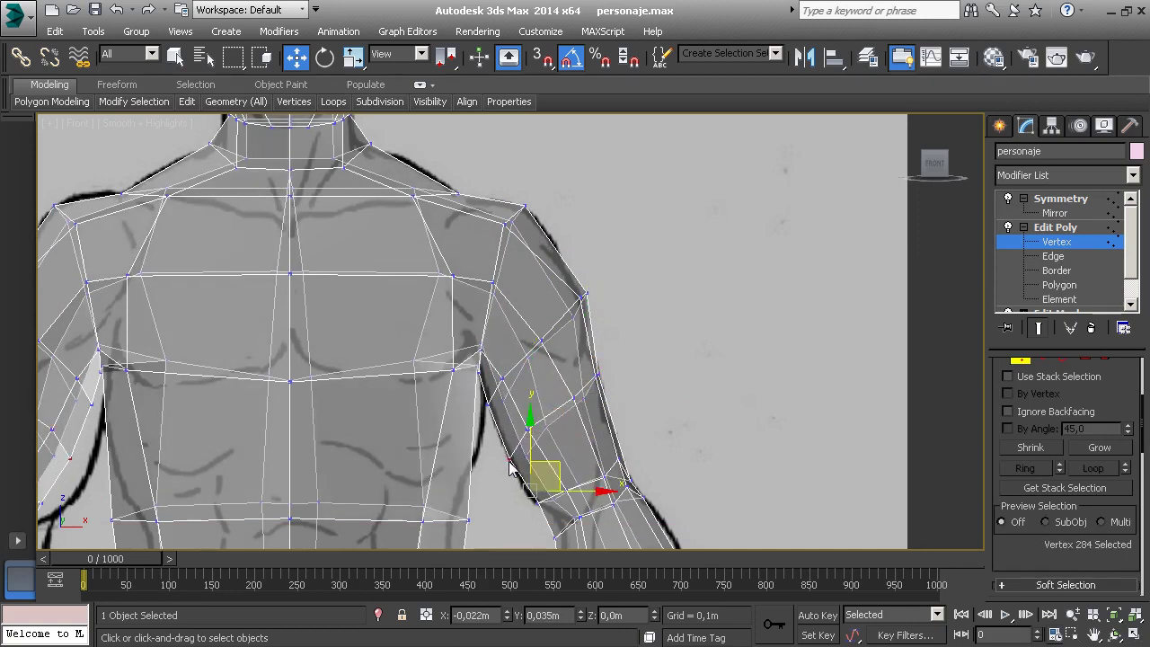
pyautogui.click(576, 483)
pyautogui.scroll(-2, 577, 452)
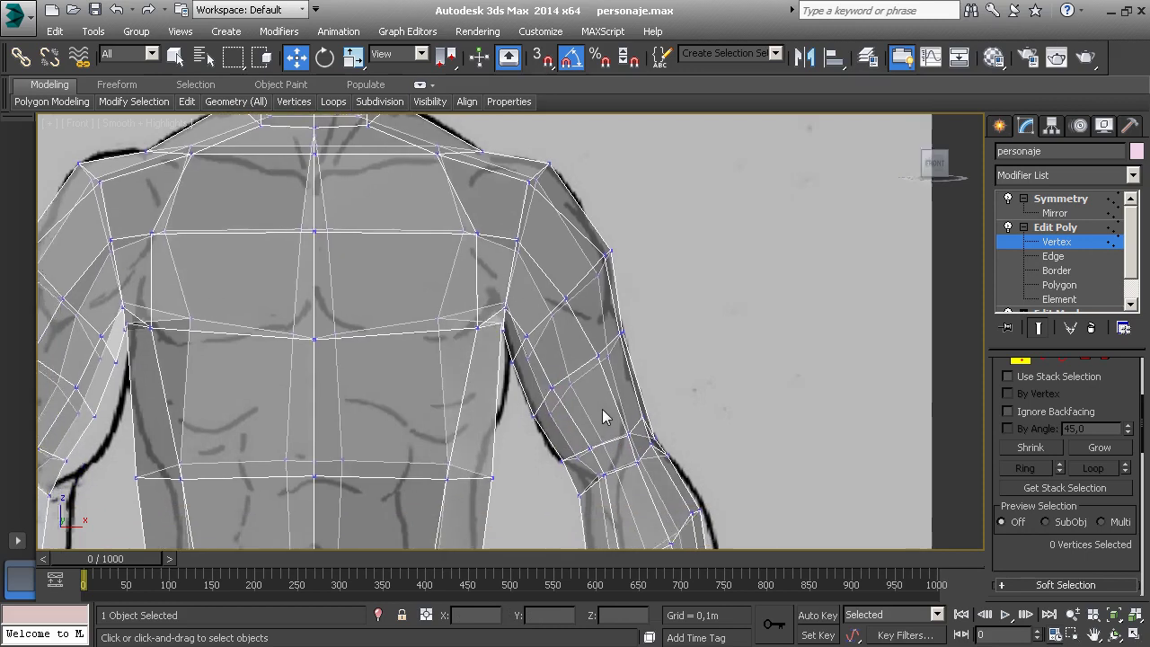
pyautogui.scroll(-3, 602, 409)
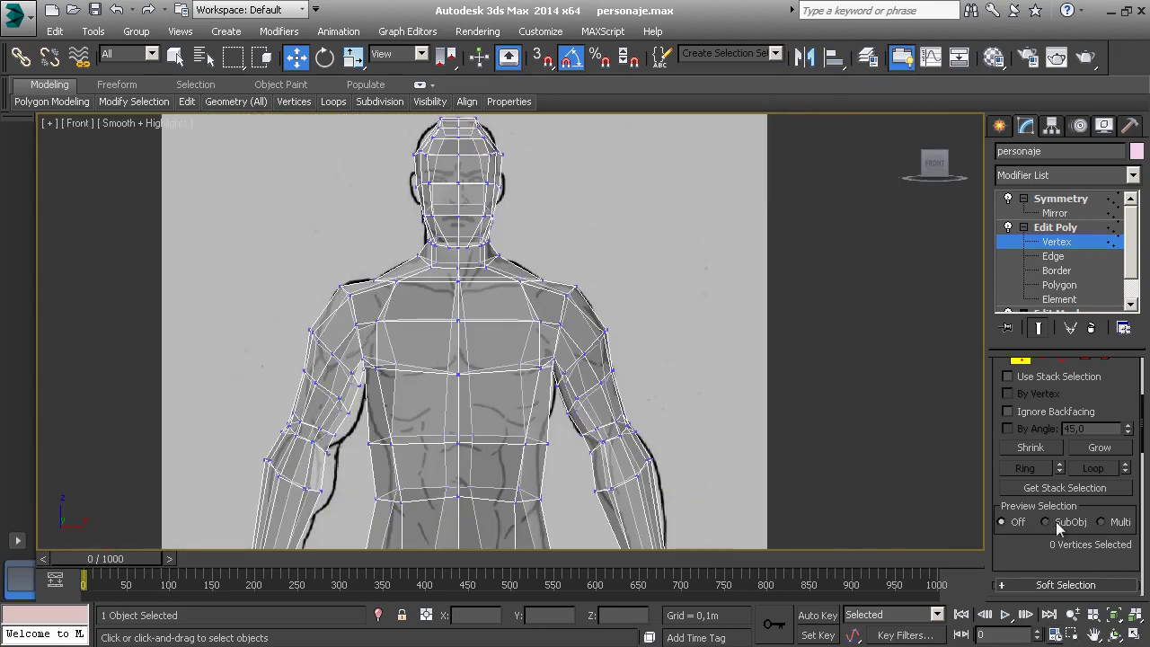
# Maximize the orthographic view facing the whole figure and exit Vertex sub-object level.
pyautogui.click(1135, 634)
pyautogui.click(728, 437)
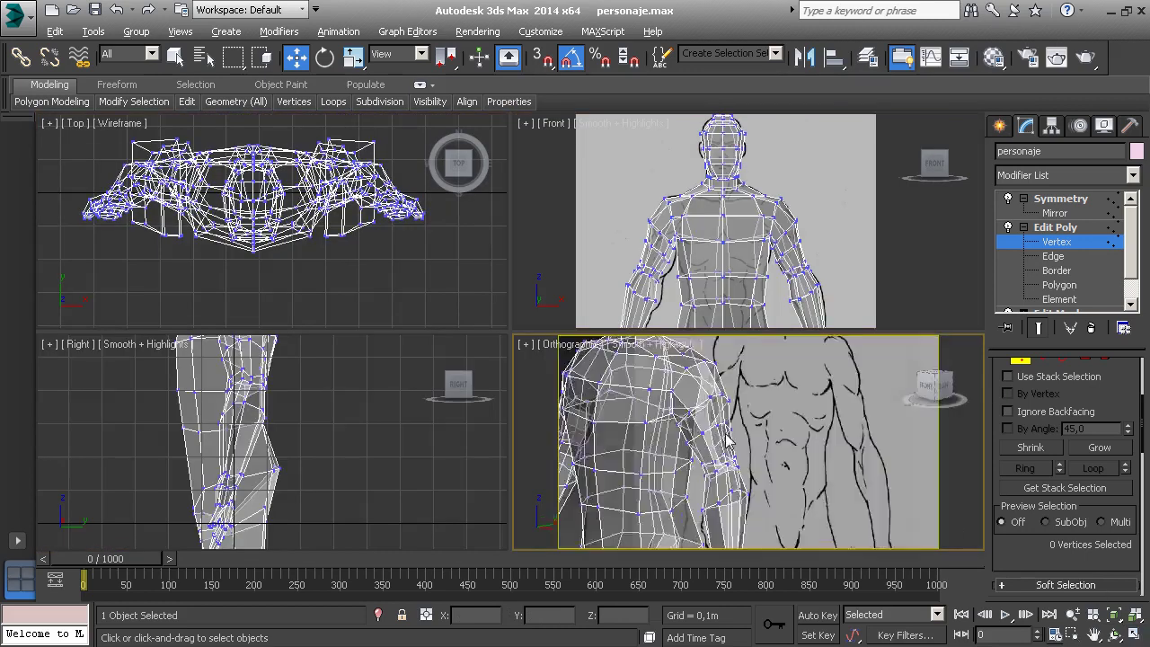
pyautogui.click(1135, 635)
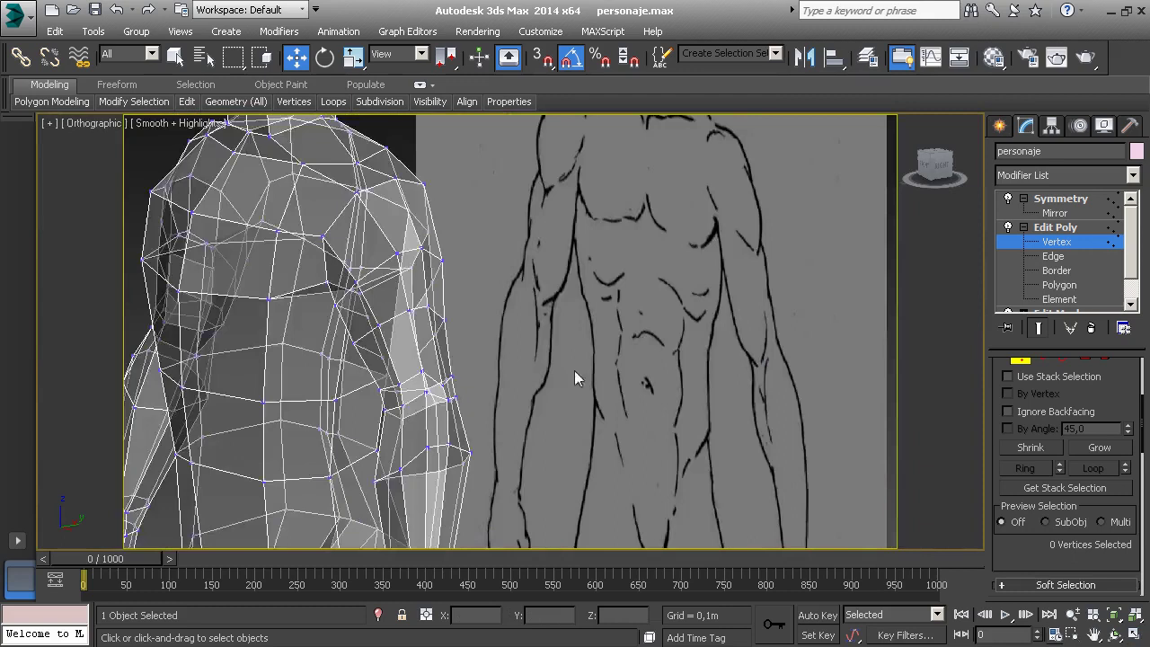
pyautogui.moveTo(574, 370)
pyautogui.keyDown('alt'); pyautogui.mouseDown(button='middle')
pyautogui.moveTo(683, 360)
pyautogui.moveTo(691, 387)
pyautogui.moveTo(722, 380)
pyautogui.mouseUp(button='middle'); pyautogui.keyUp('alt')
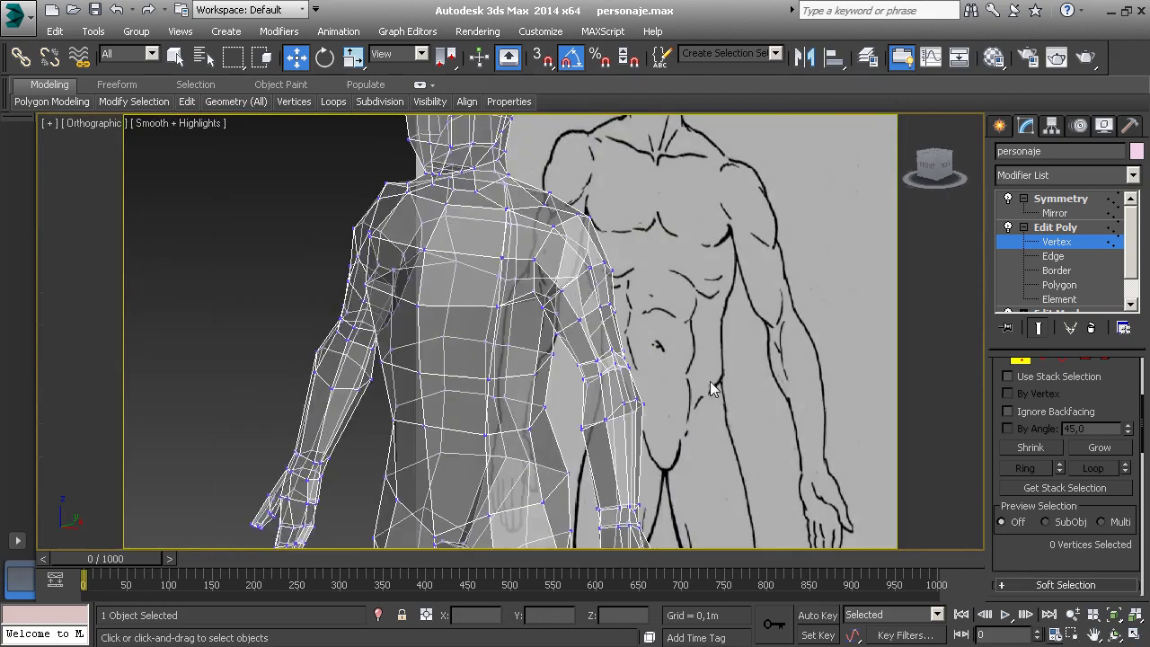
pyautogui.click(1069, 243)
pyautogui.moveTo(665, 287)
pyautogui.keyDown('alt'); pyautogui.mouseDown(button='middle')
pyautogui.moveTo(705, 307)
pyautogui.moveTo(409, 292)
pyautogui.moveTo(637, 260)
pyautogui.moveTo(637, 307)
pyautogui.mouseUp(button='middle'); pyautogui.keyUp('alt')
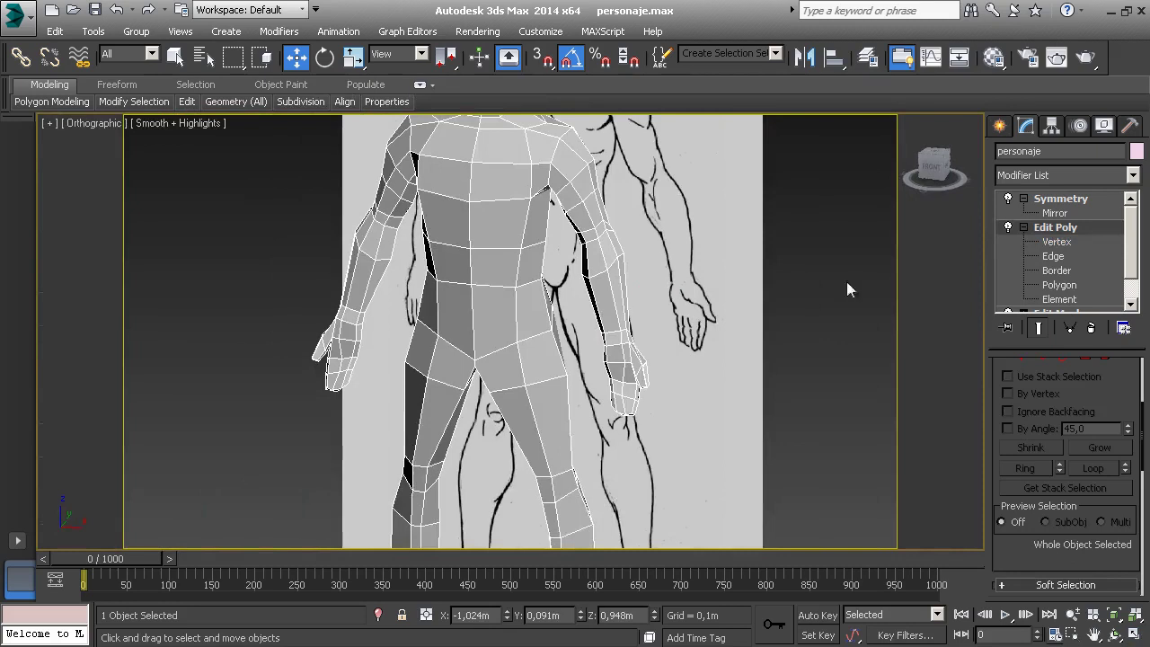
# Fold the Edit Poly and Symmetry sub-levels, then make Edit Poly the active modifier.
pyautogui.click(1025, 227)
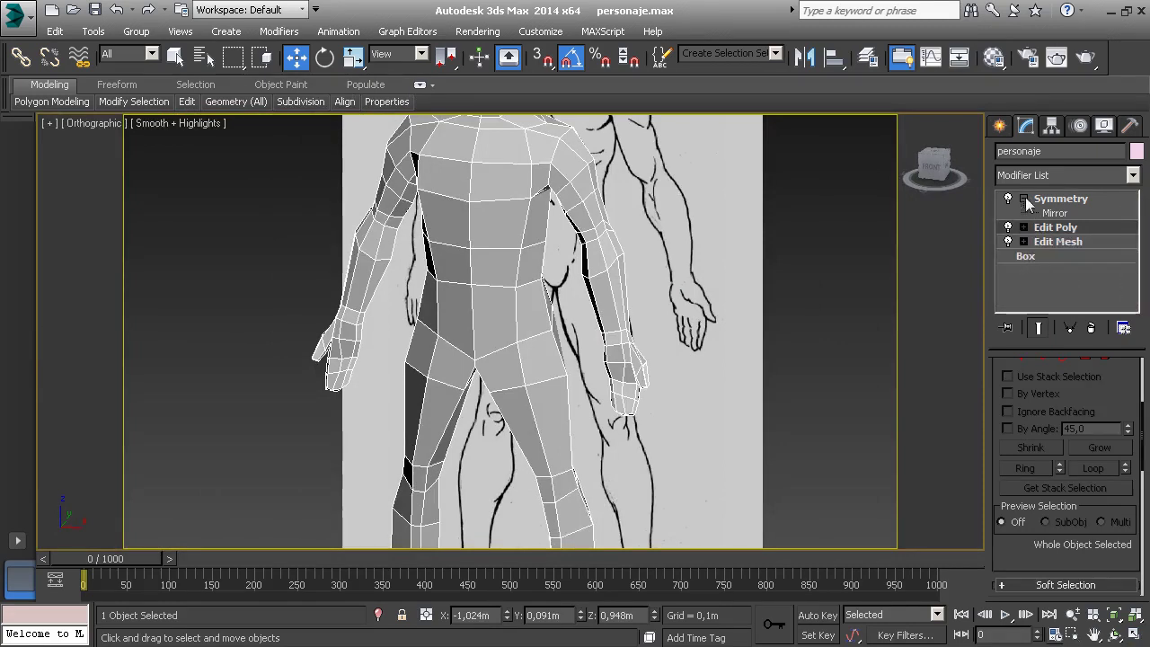
pyautogui.click(1023, 198)
pyautogui.click(1062, 199)
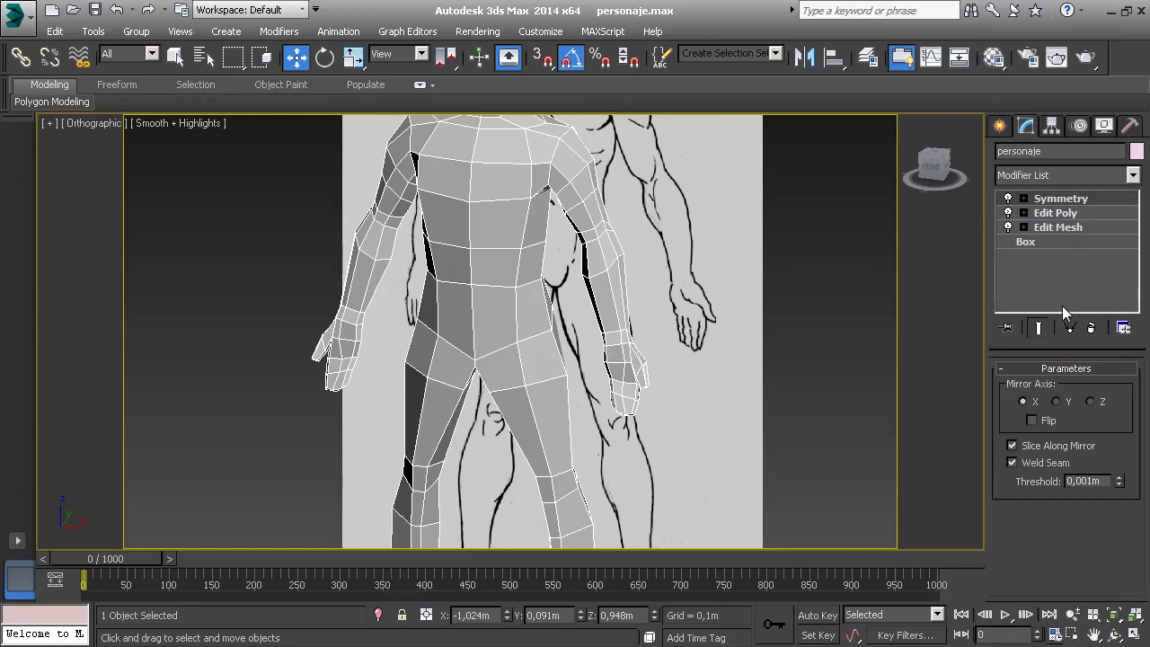
pyautogui.moveTo(611, 267); pyautogui.dragTo(593, 310, button='middle')
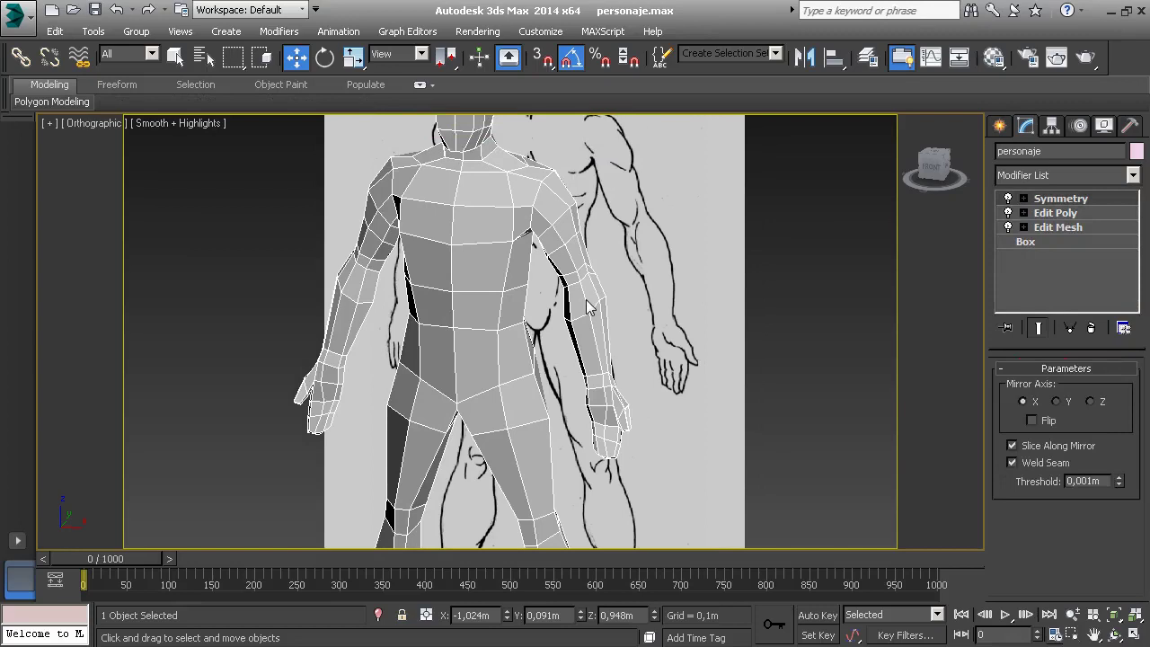
pyautogui.click(1088, 212)
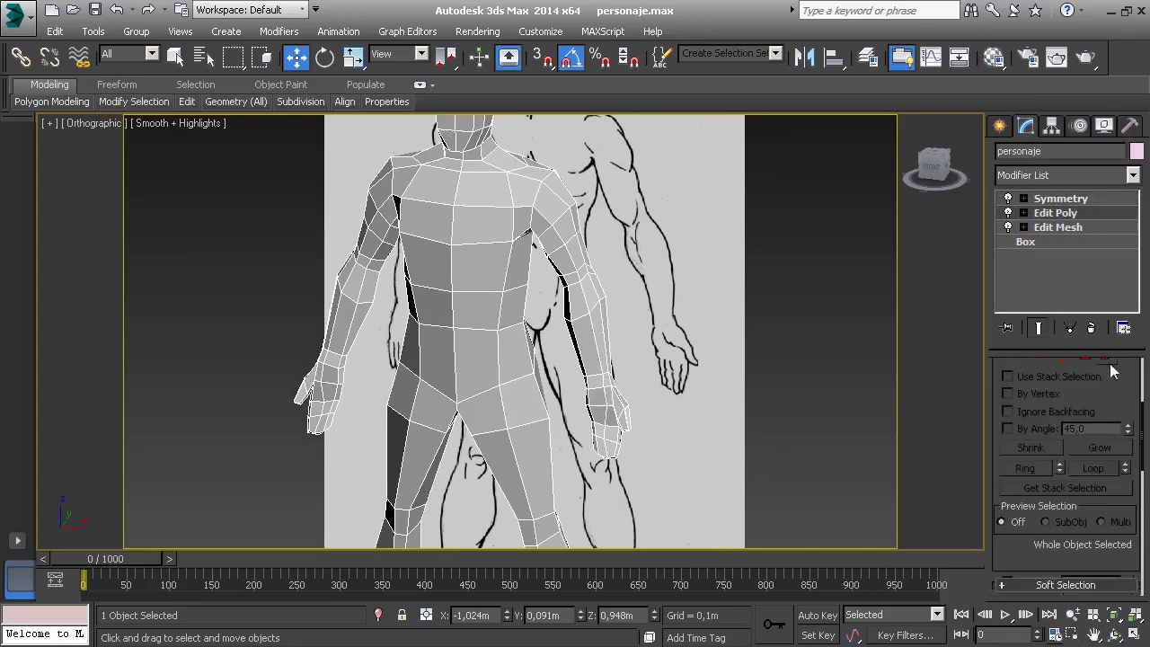
pyautogui.scroll(-5, 1122, 559)
pyautogui.scroll(-5, 1122, 493)
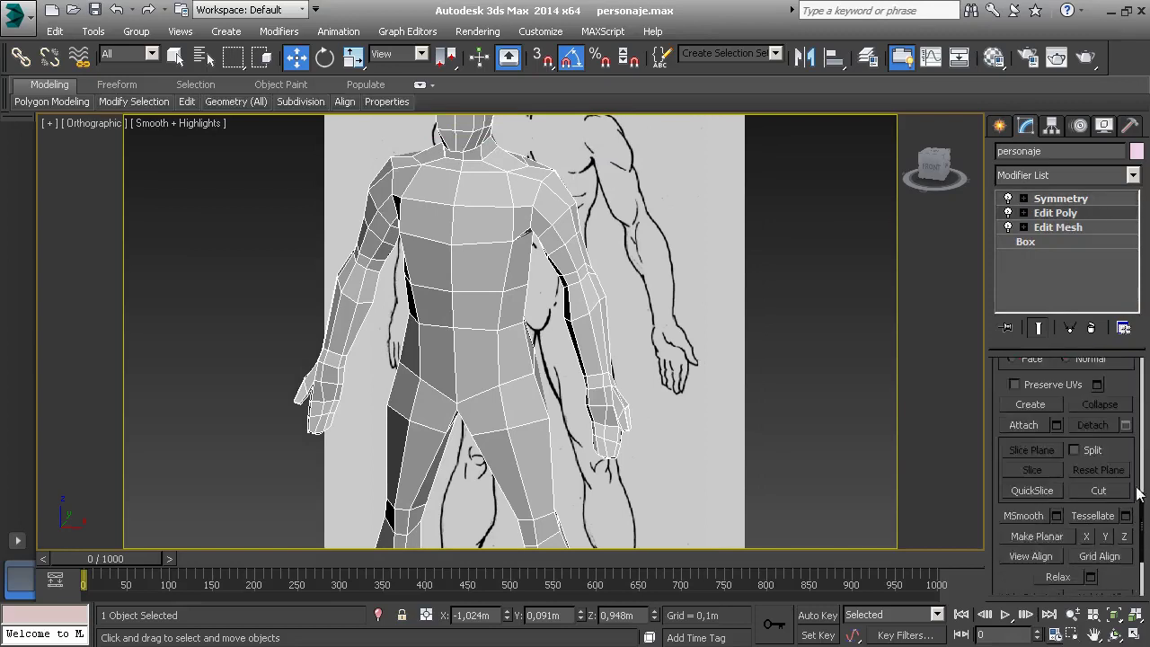
pyautogui.scroll(-1, 1123, 493)
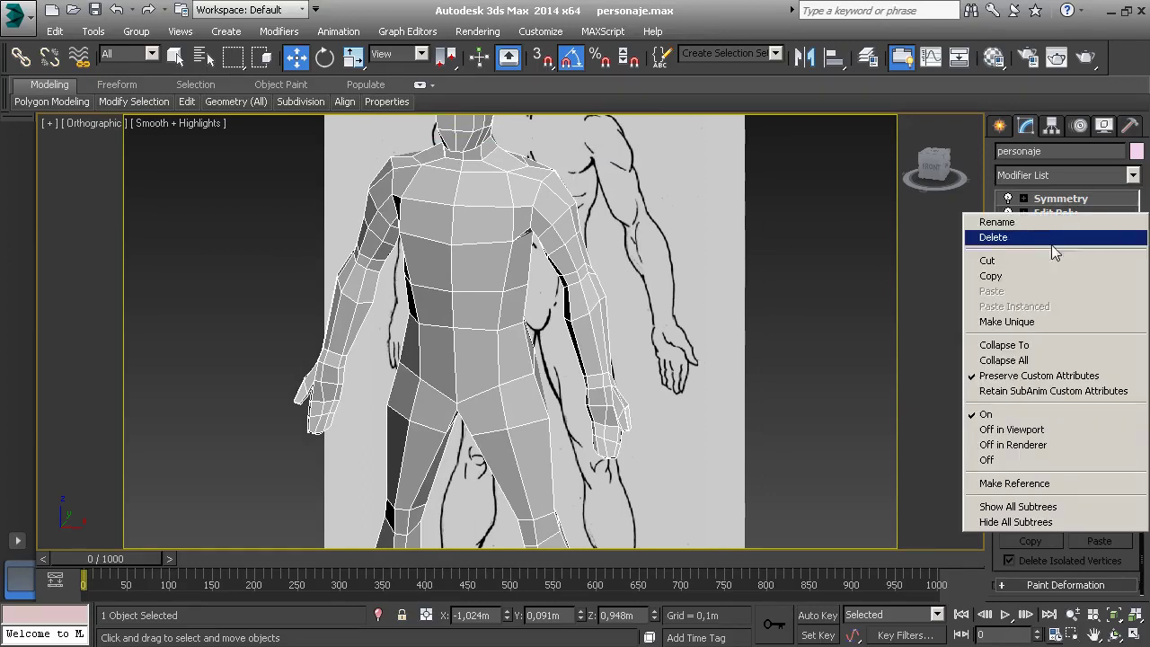
# Collapse the stack to Edit Poly, confirm the warning, then reselect Symmetry.
pyautogui.click(1031, 345)
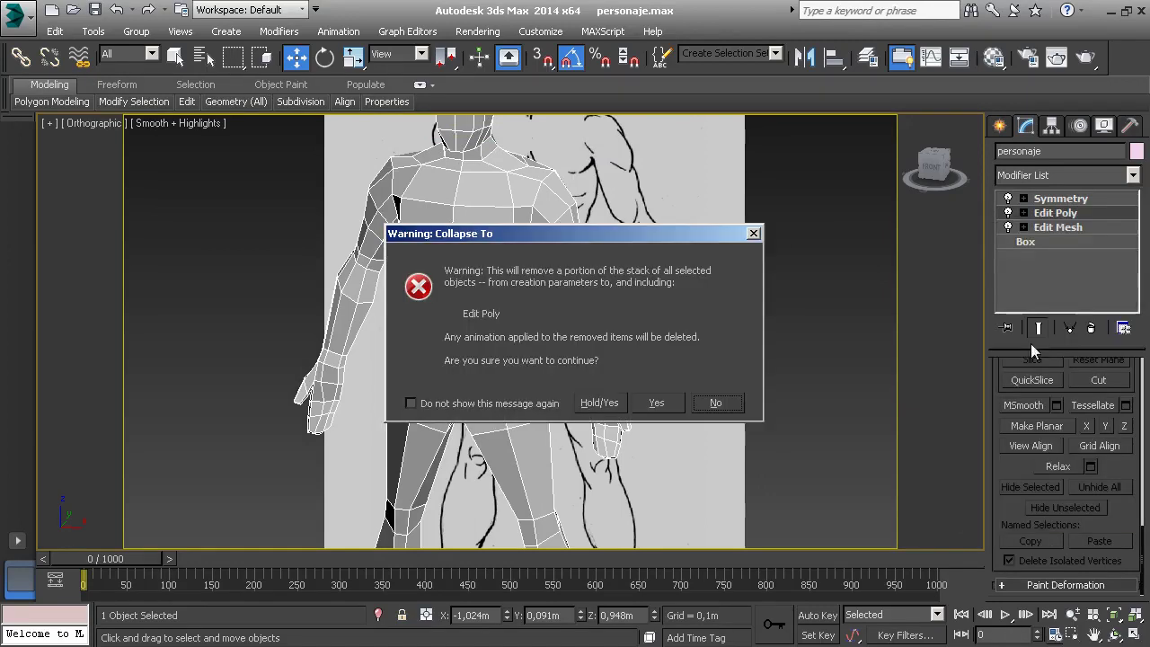
pyautogui.click(661, 403)
pyautogui.click(1045, 213)
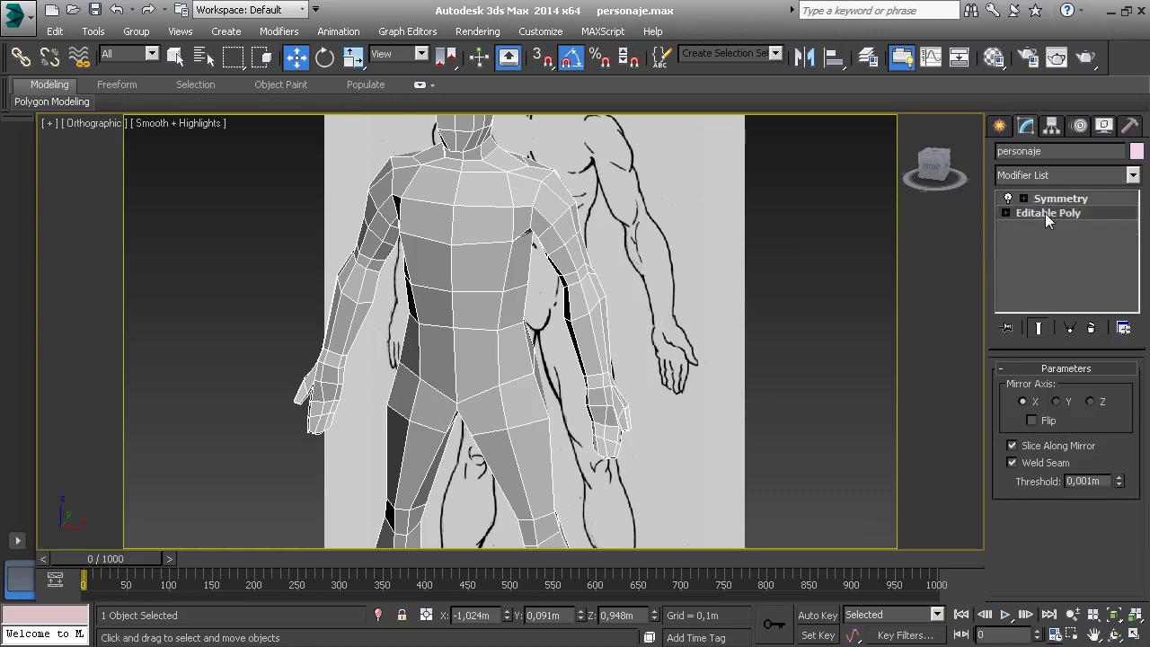
pyautogui.click(1052, 201)
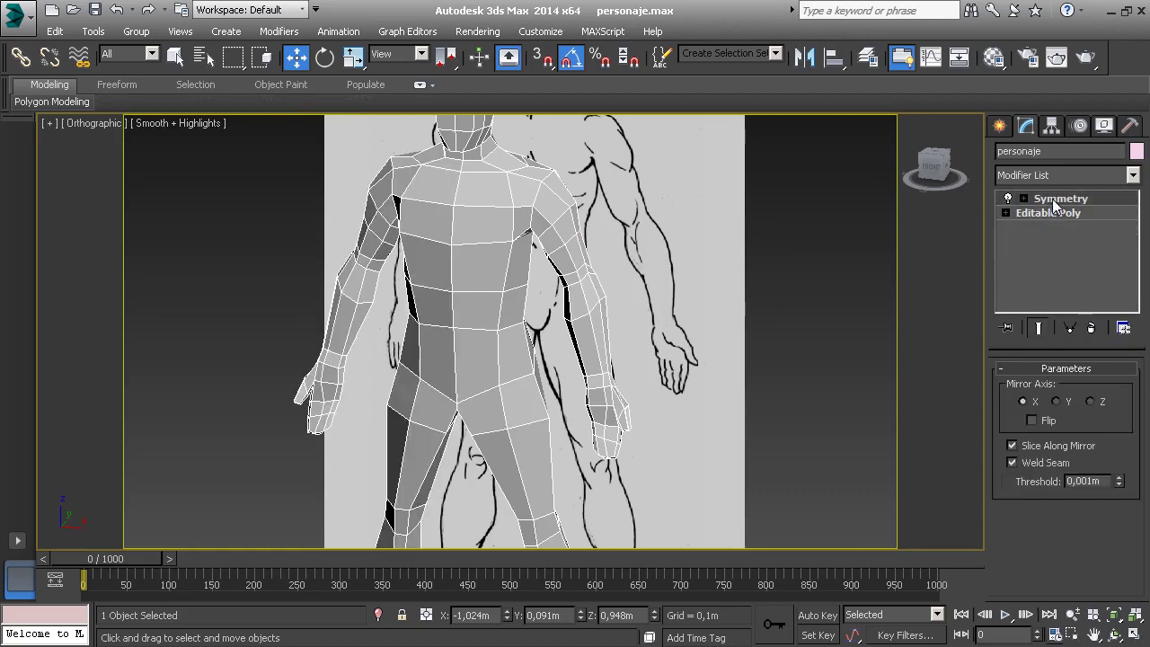
# Bring up the Symmetry stack options twice and close them without changes.
pyautogui.rightClick(1054, 201)
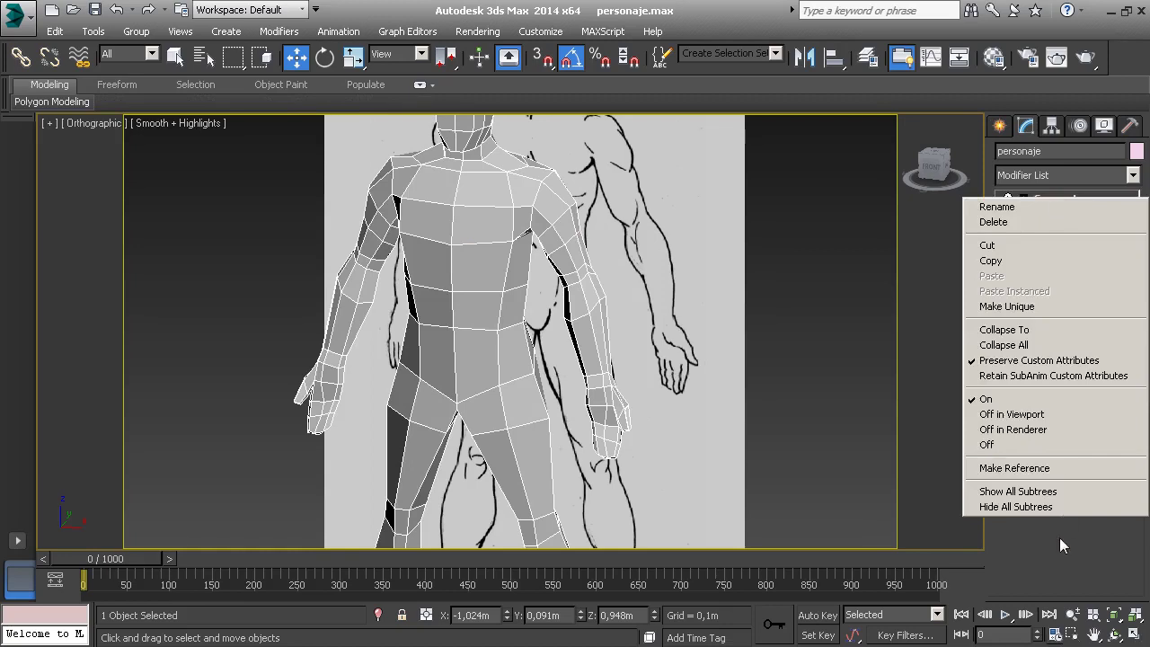
pyautogui.click(1060, 538)
pyautogui.rightClick(1057, 214)
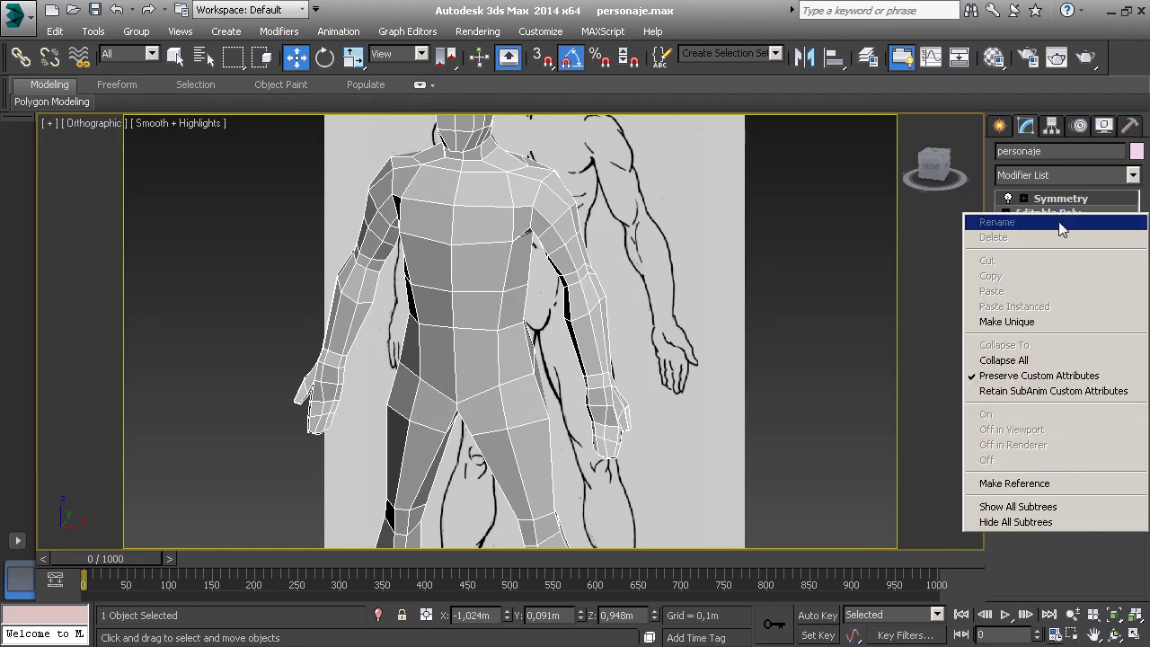
pyautogui.click(1048, 558)
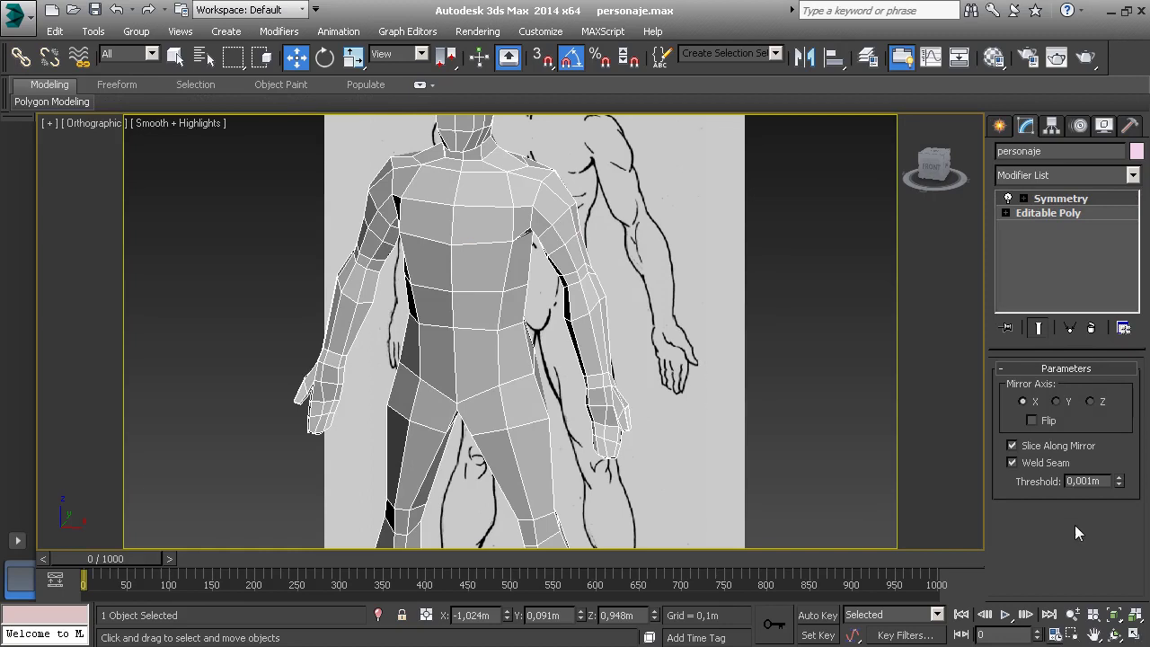
# Enable NURMS Subdivision on the Editable Poly with 2 iterations.
pyautogui.click(1071, 214)
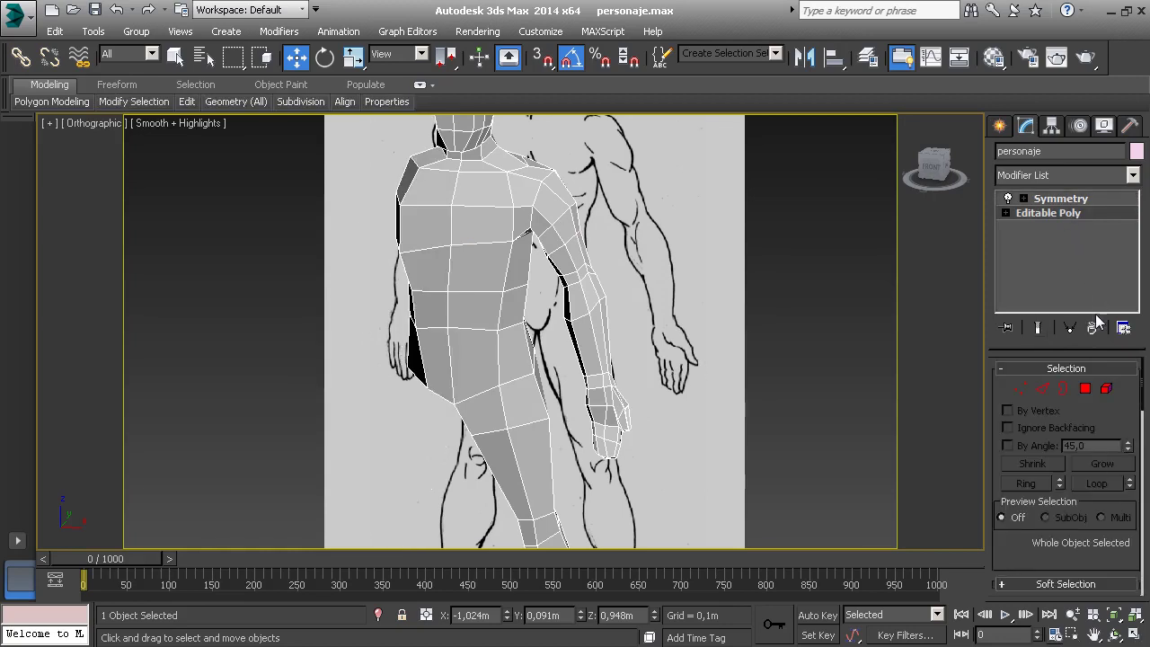
pyautogui.scroll(-5, 1093, 539)
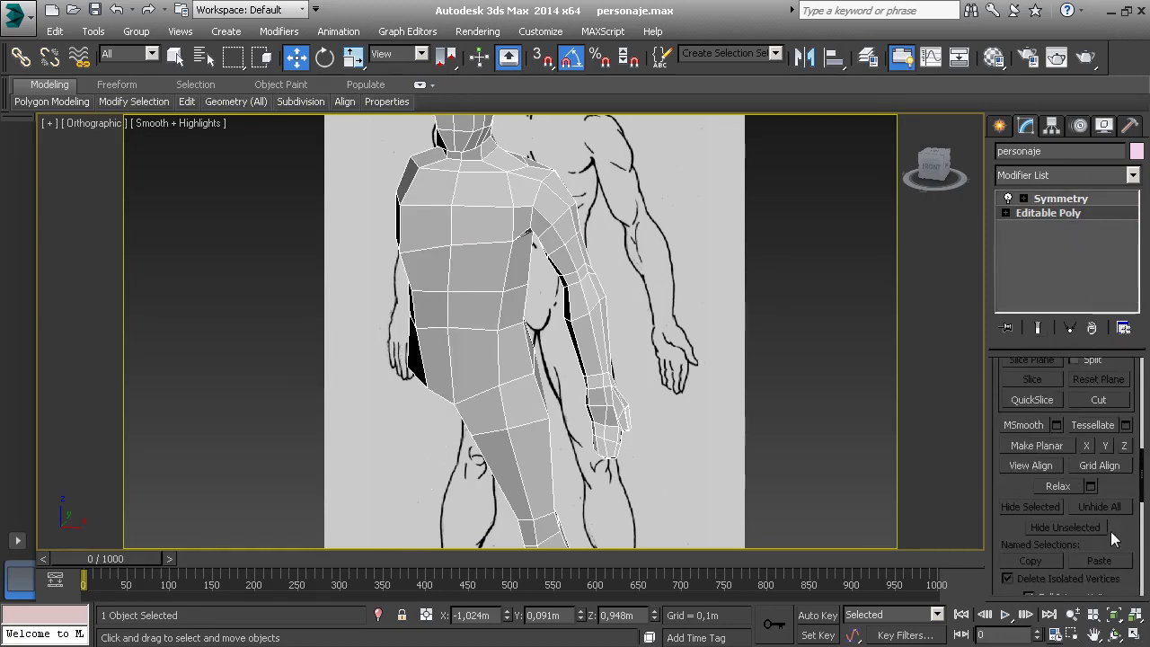
pyautogui.scroll(-5, 1110, 450)
pyautogui.click(1105, 403)
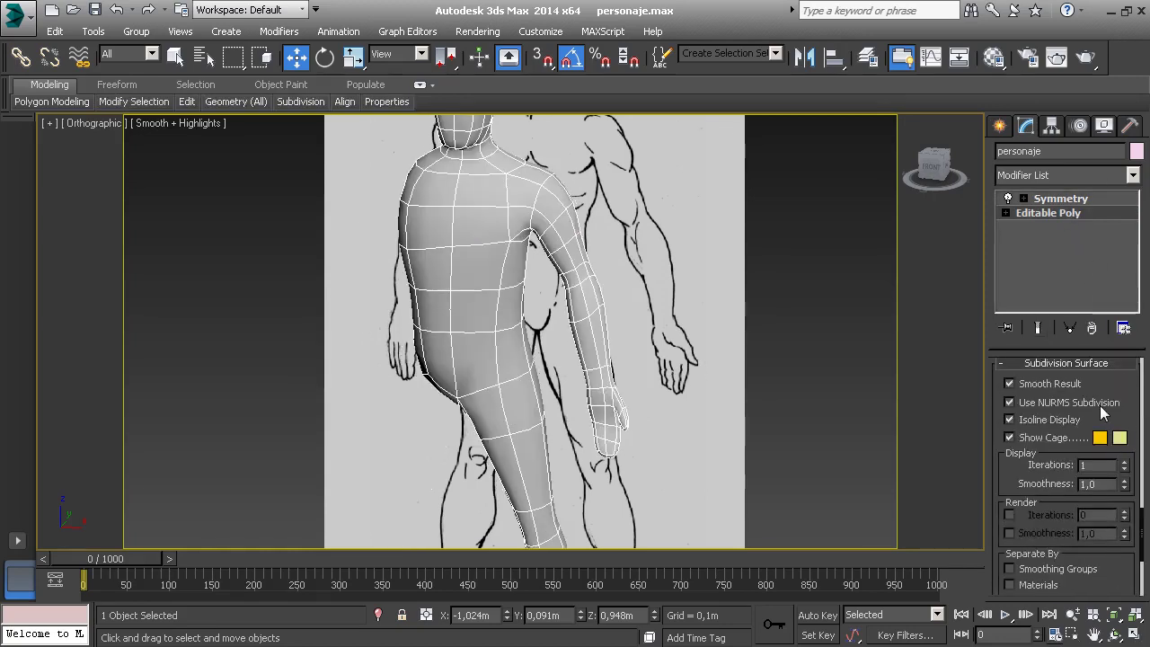
pyautogui.click(1124, 462)
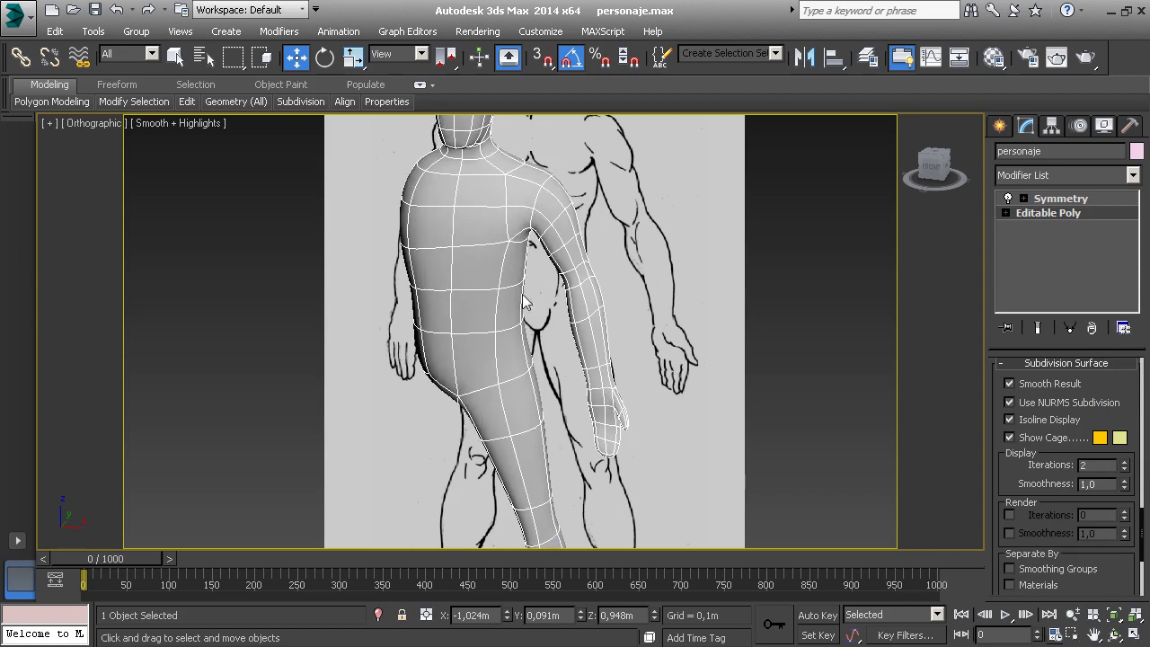
# Show the end result, inspect the smoothed figure, then turn NURMS off.
pyautogui.moveTo(527, 301)
pyautogui.keyDown('alt'); pyautogui.mouseDown(button='middle')
pyautogui.moveTo(472, 323)
pyautogui.moveTo(511, 335)
pyautogui.mouseUp(button='middle'); pyautogui.keyUp('alt')
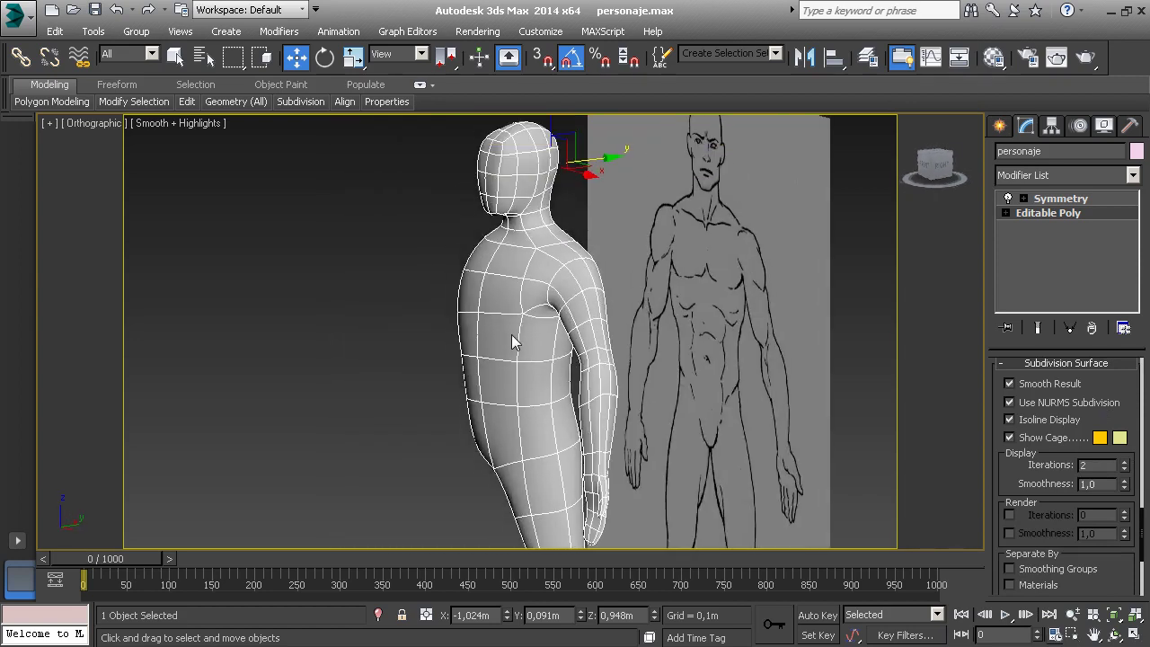
pyautogui.click(1038, 327)
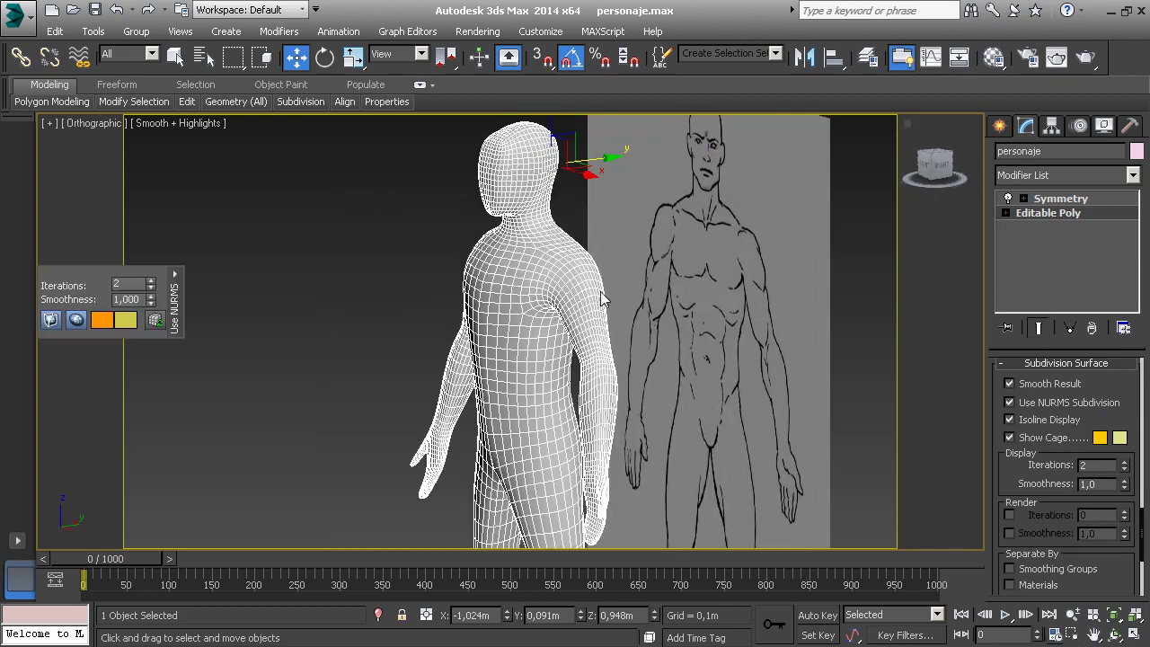
pyautogui.moveTo(686, 328)
pyautogui.keyDown('alt'); pyautogui.mouseDown(button='middle')
pyautogui.moveTo(620, 277)
pyautogui.moveTo(732, 301)
pyautogui.moveTo(509, 306)
pyautogui.moveTo(455, 329)
pyautogui.moveTo(534, 344)
pyautogui.moveTo(477, 340)
pyautogui.mouseUp(button='middle'); pyautogui.keyUp('alt')
pyautogui.scroll(-4, 508, 310)
pyautogui.scroll(4, 476, 340)
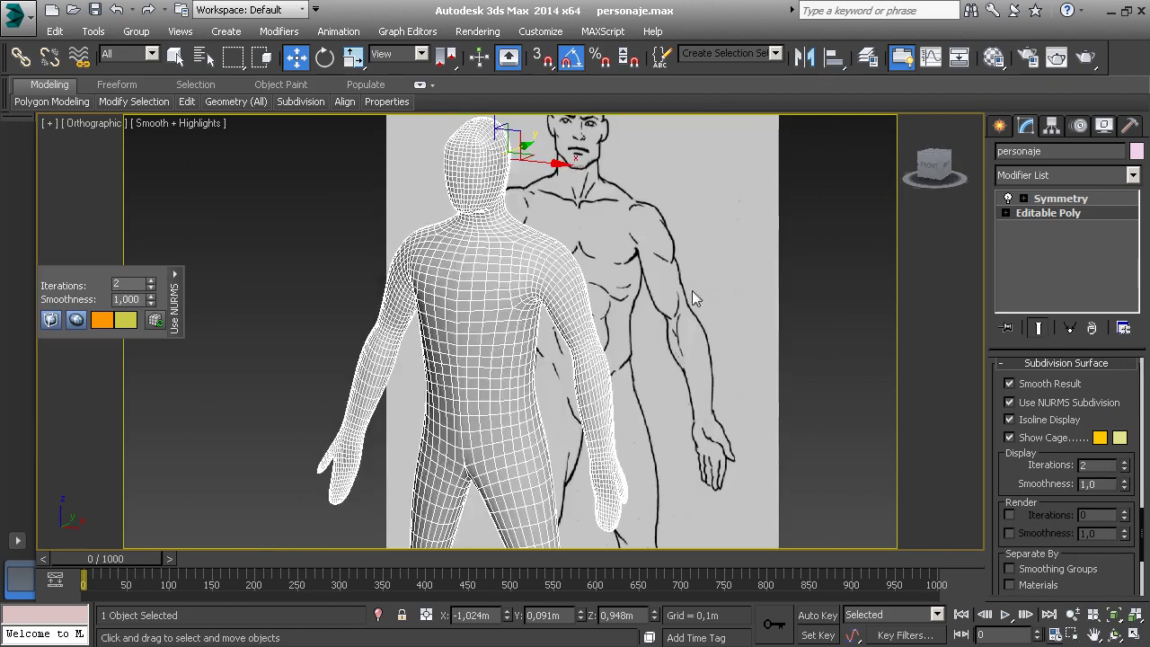
pyautogui.click(1045, 401)
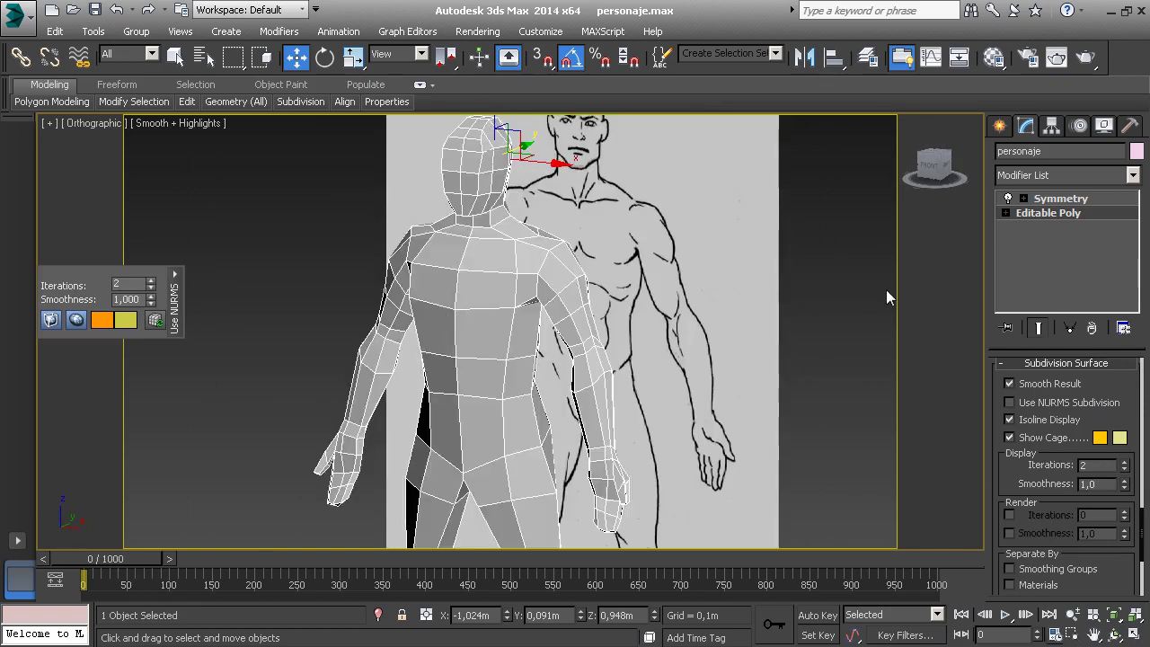
# Turn off Safe Frames with Shift+F, closing the NURMS settings box.
pyautogui.hotkey('shift', 'f')
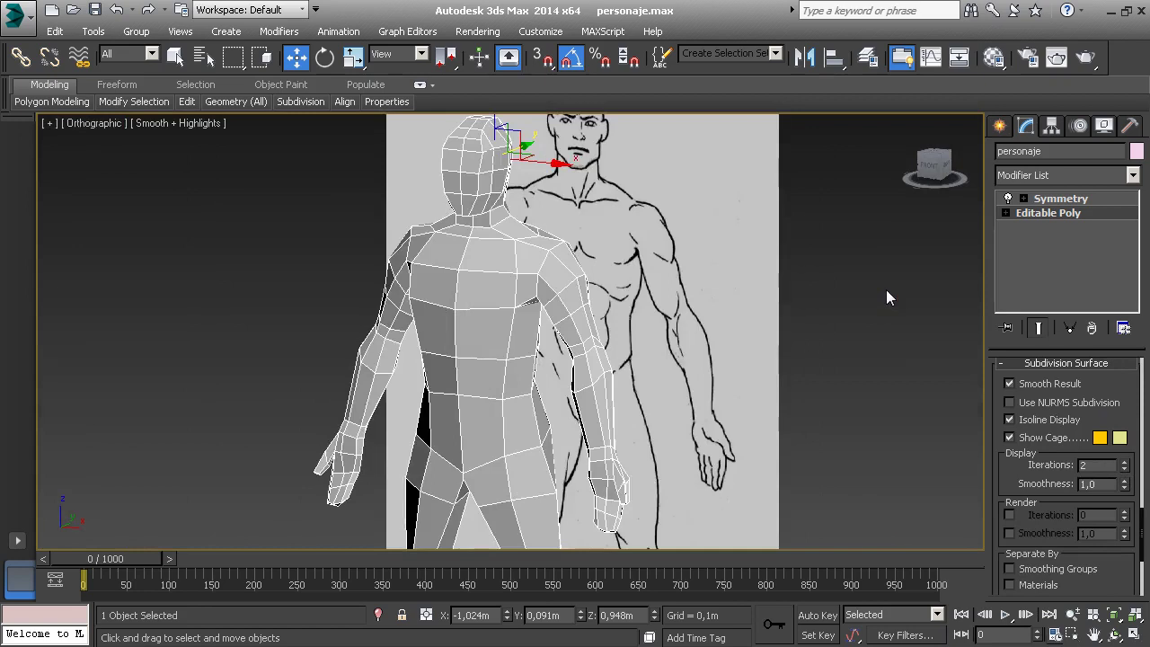